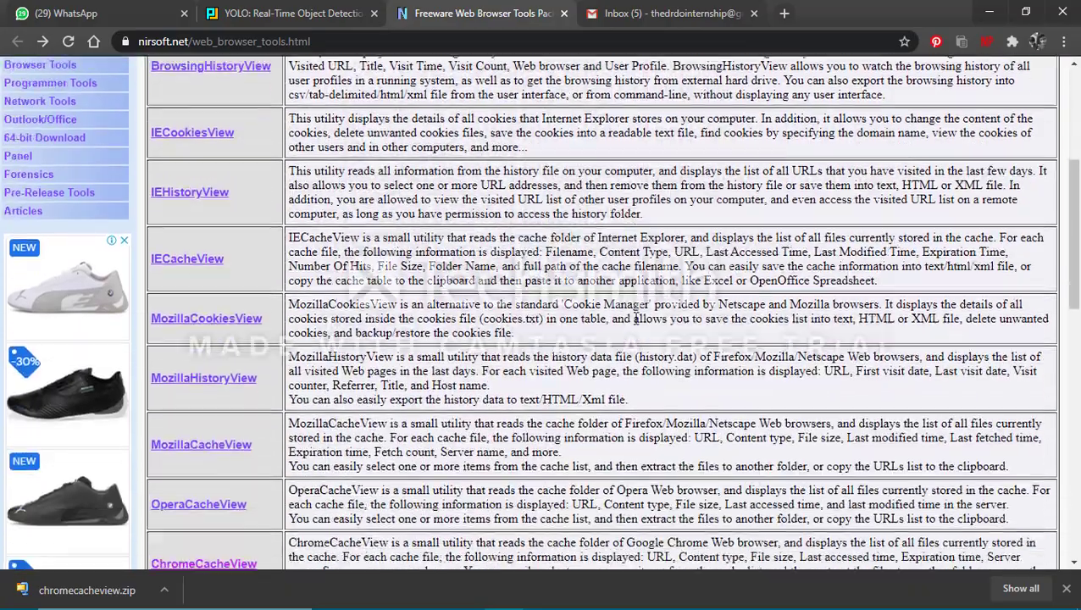
Examine the Web Browser Tools Package page on NirSoft, including its address and the first listed utilities.
{"action": "scroll", "coordinate": [309, 421], "scroll_direction": "down", "scroll_amount": 2}
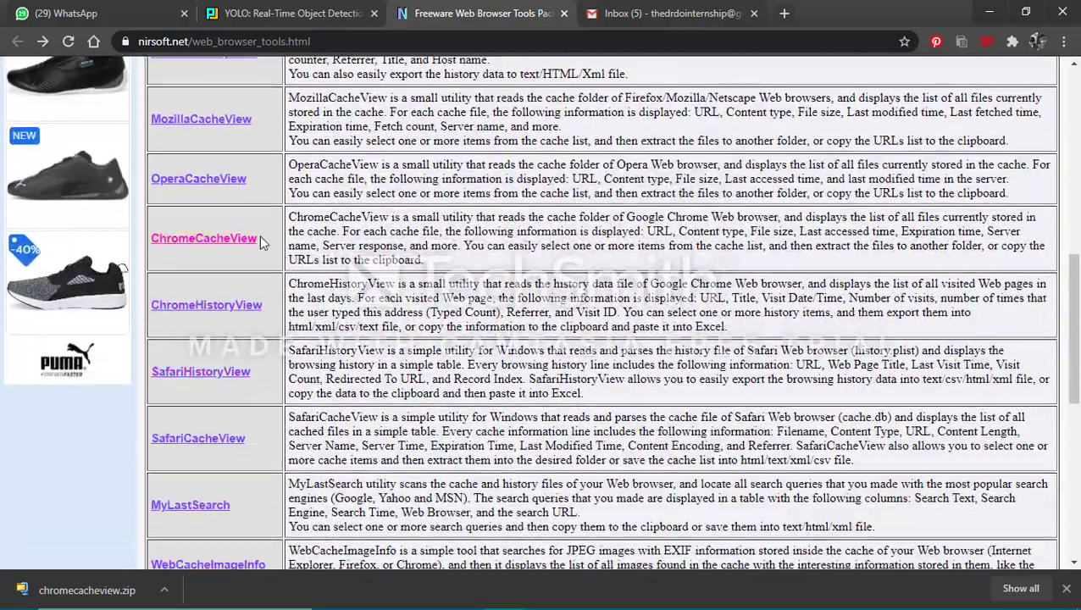
{"action": "scroll", "coordinate": [584, 334], "scroll_direction": "up", "scroll_amount": 4}
{"action": "scroll", "coordinate": [585, 335], "scroll_direction": "up", "scroll_amount": 4}
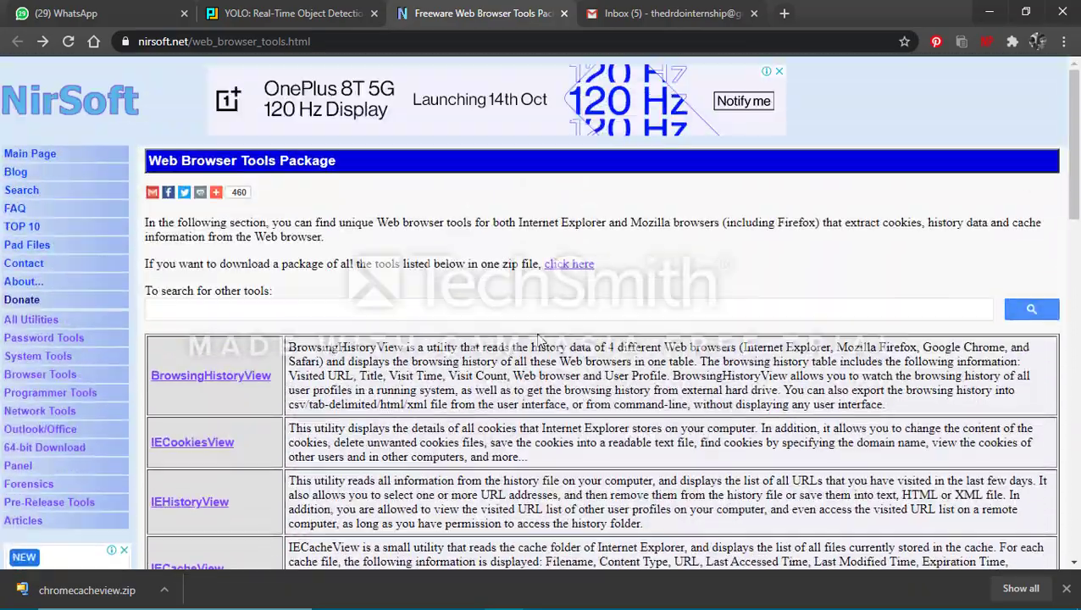
{"action": "scroll", "coordinate": [263, 317], "scroll_direction": "down", "scroll_amount": 1}
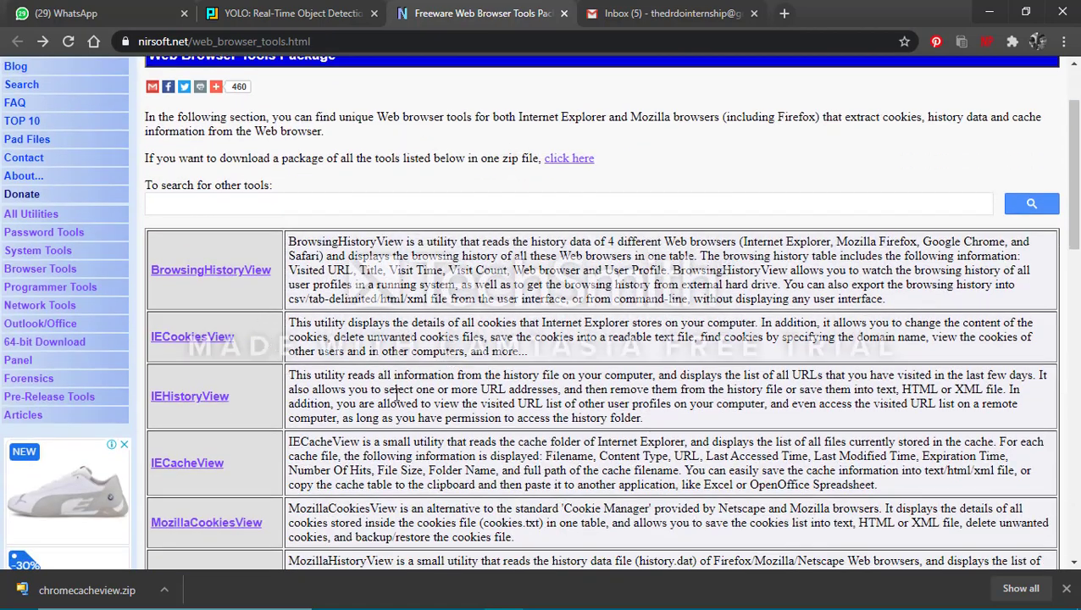
{"action": "scroll", "coordinate": [398, 404], "scroll_direction": "down", "scroll_amount": 2}
{"action": "scroll", "coordinate": [398, 403], "scroll_direction": "up", "scroll_amount": 4}
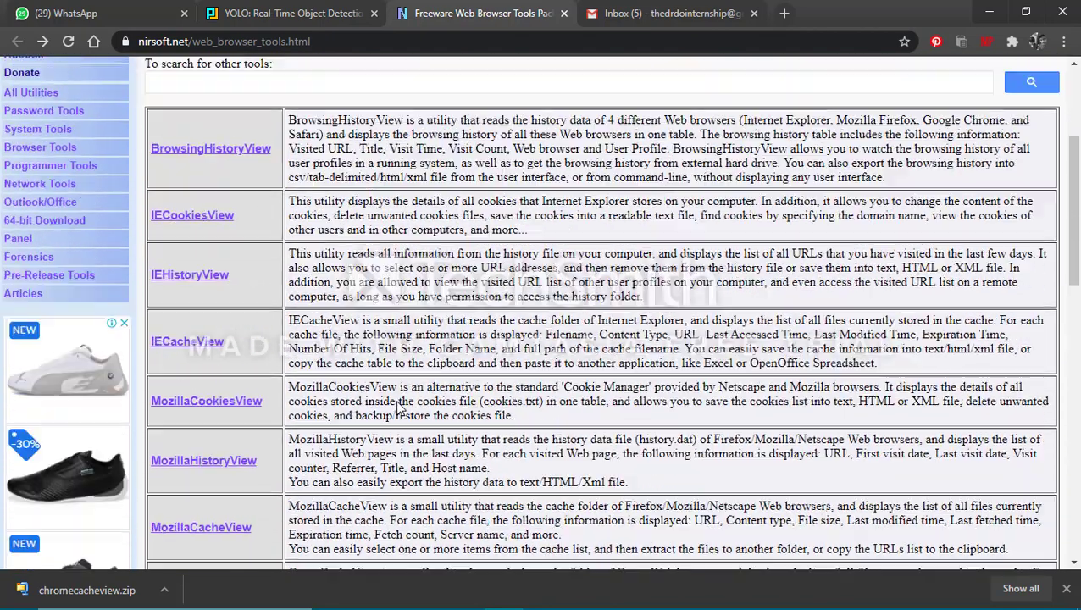
{"action": "left_click", "coordinate": [190, 43]}
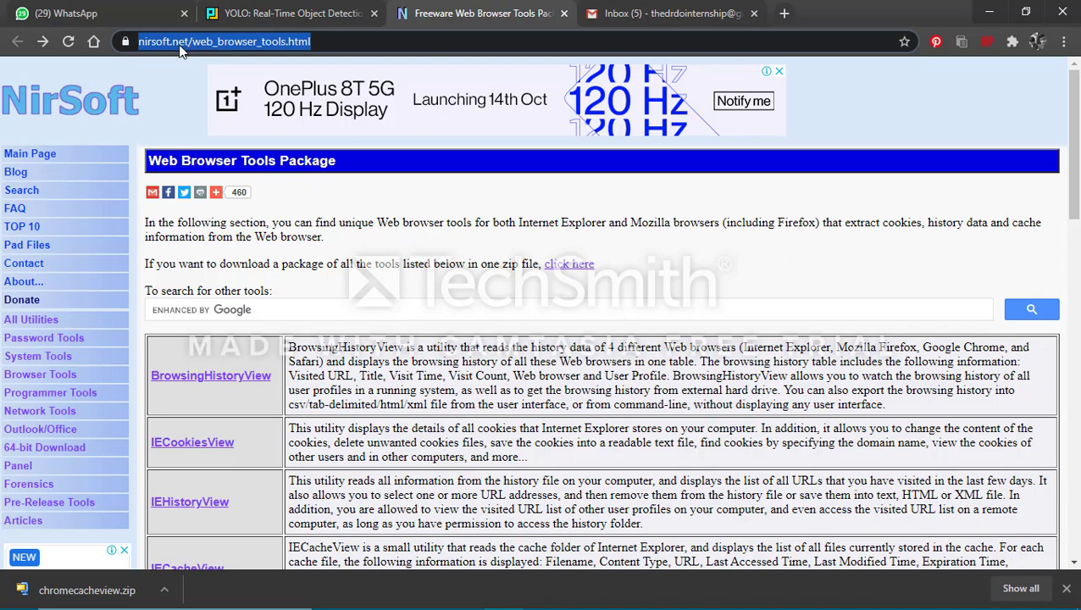
{"action": "left_click", "coordinate": [194, 47]}
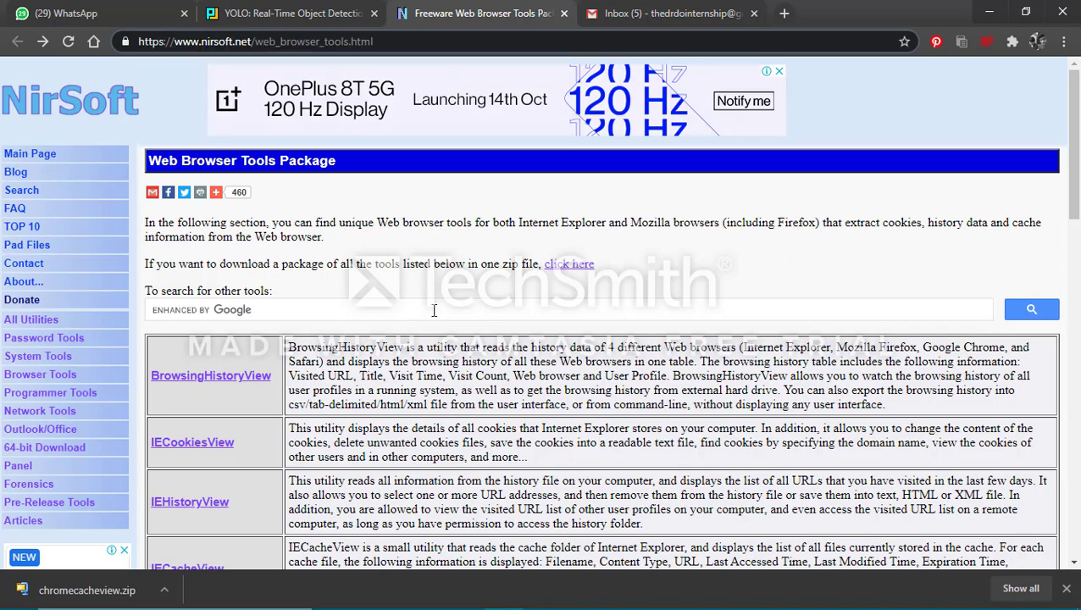
Look through the listed browser utilities and read the descriptions of the cache and history viewers, especially ChromeCacheView.
{"action": "scroll", "coordinate": [369, 407], "scroll_direction": "down", "scroll_amount": 5}
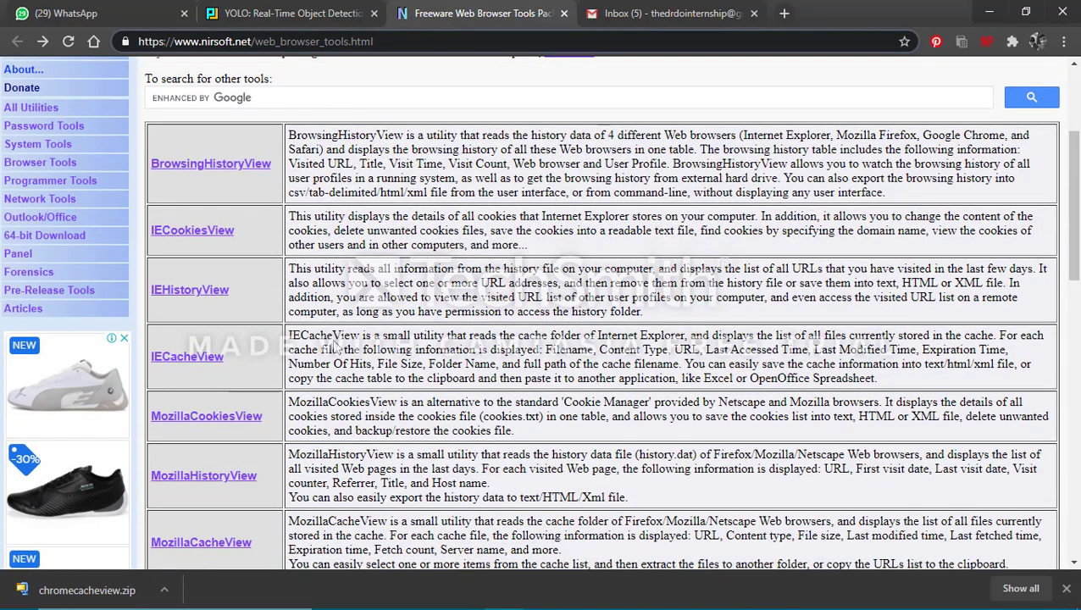
{"action": "scroll", "coordinate": [267, 305], "scroll_direction": "down", "scroll_amount": 12}
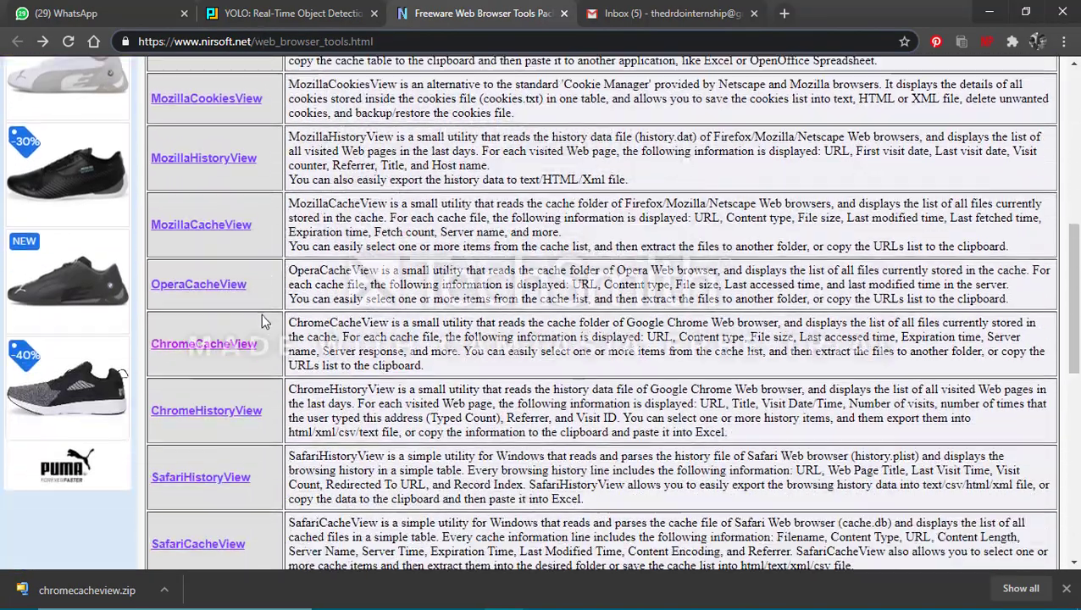
{"action": "scroll", "coordinate": [262, 318], "scroll_direction": "down", "scroll_amount": 5}
{"action": "scroll", "coordinate": [271, 385], "scroll_direction": "down", "scroll_amount": 5}
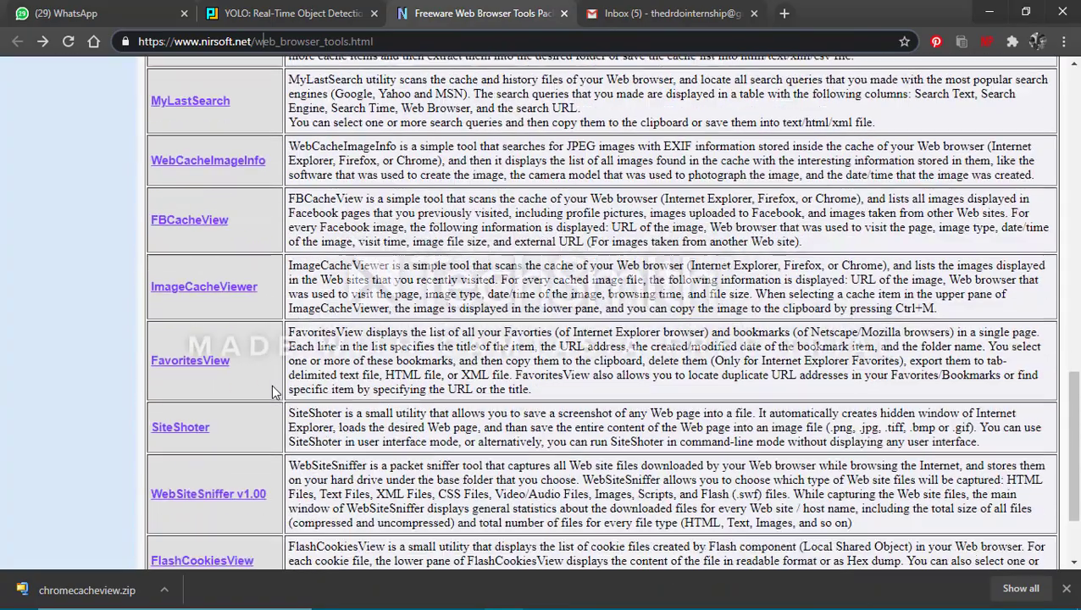
{"action": "scroll", "coordinate": [274, 391], "scroll_direction": "up", "scroll_amount": 13}
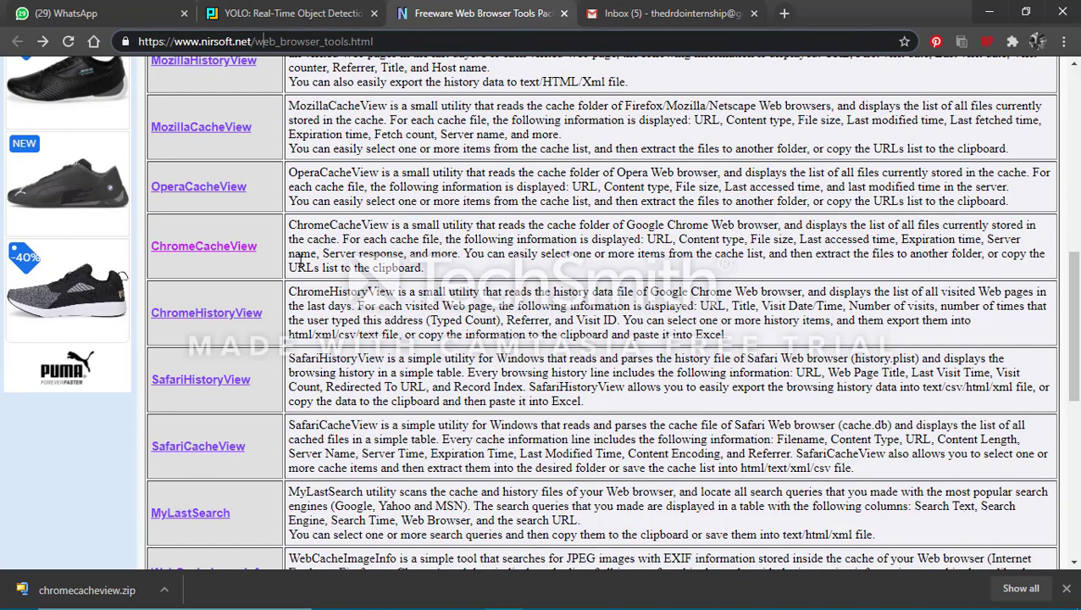
{"action": "scroll", "coordinate": [354, 288], "scroll_direction": "up", "scroll_amount": 1}
{"action": "scroll", "coordinate": [258, 356], "scroll_direction": "up", "scroll_amount": 1}
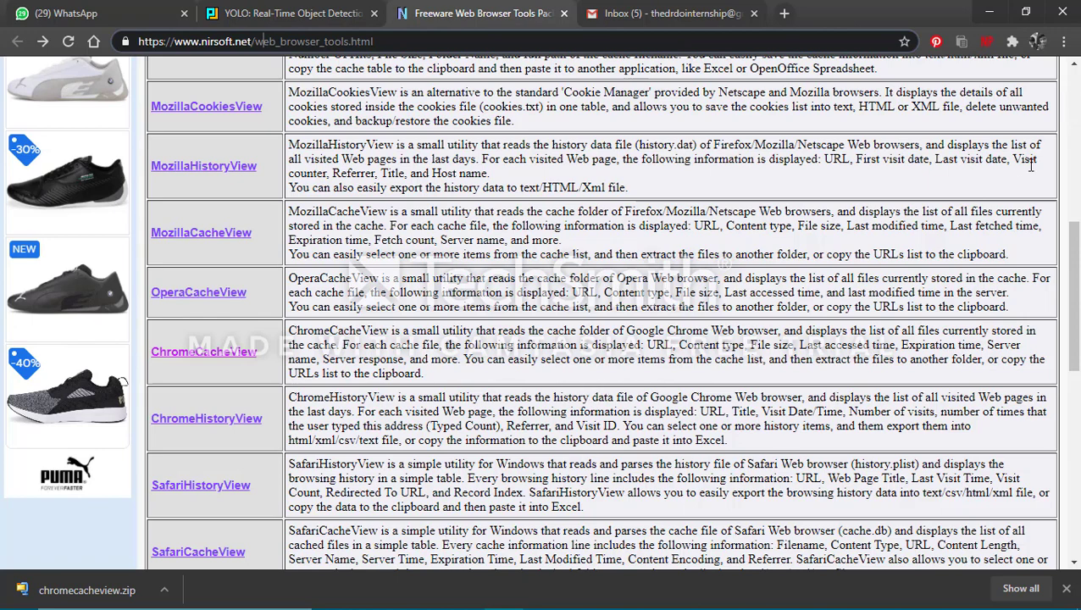
{"action": "scroll", "coordinate": [499, 321], "scroll_direction": "up", "scroll_amount": 1}
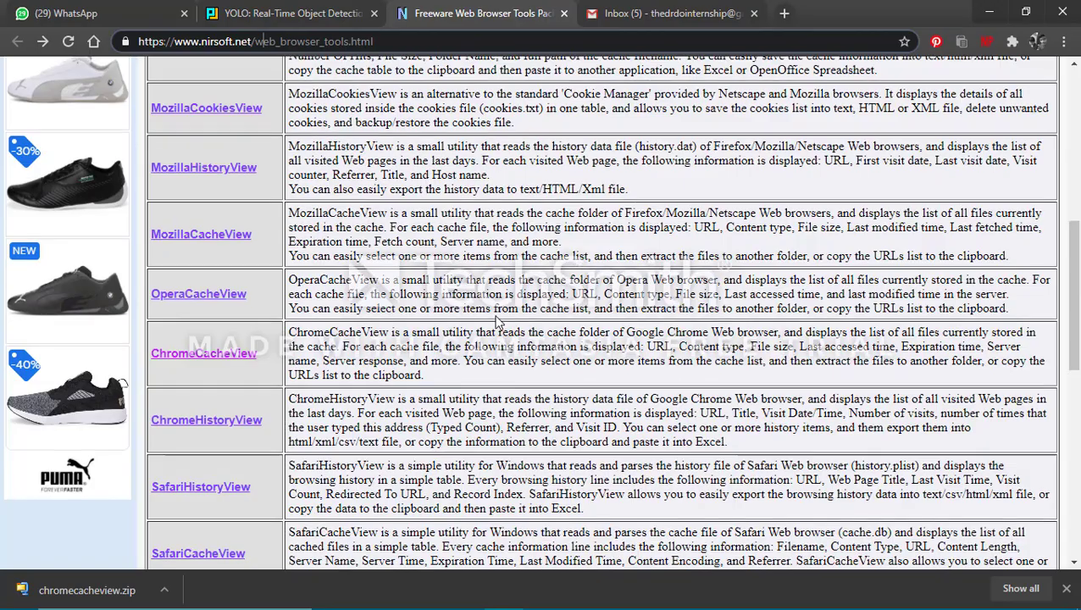
{"action": "scroll", "coordinate": [498, 320], "scroll_direction": "down", "scroll_amount": 2}
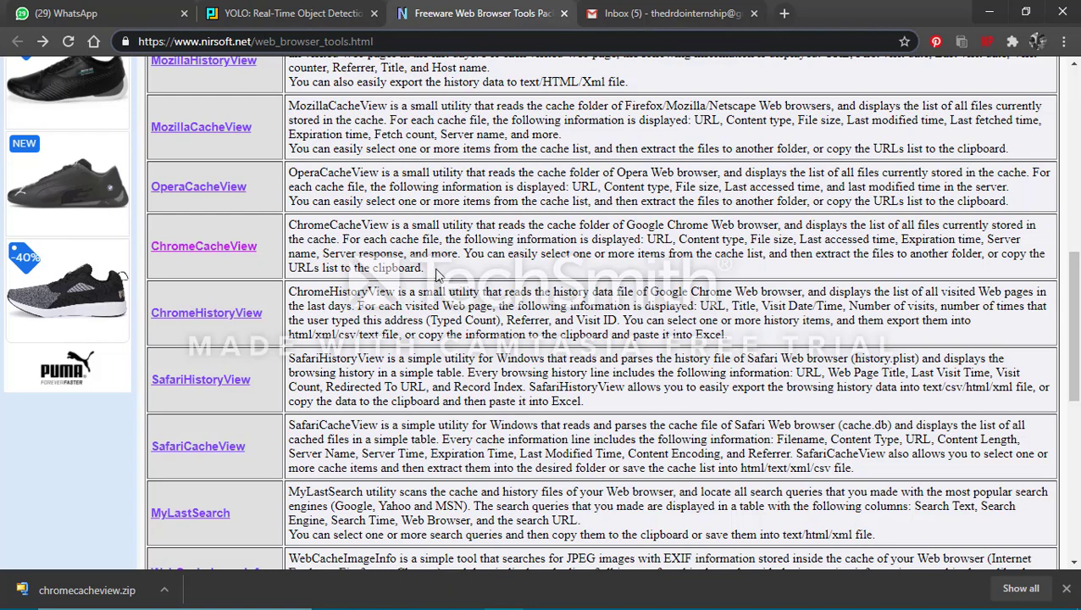
{"action": "scroll", "coordinate": [428, 238], "scroll_direction": "up", "scroll_amount": 1}
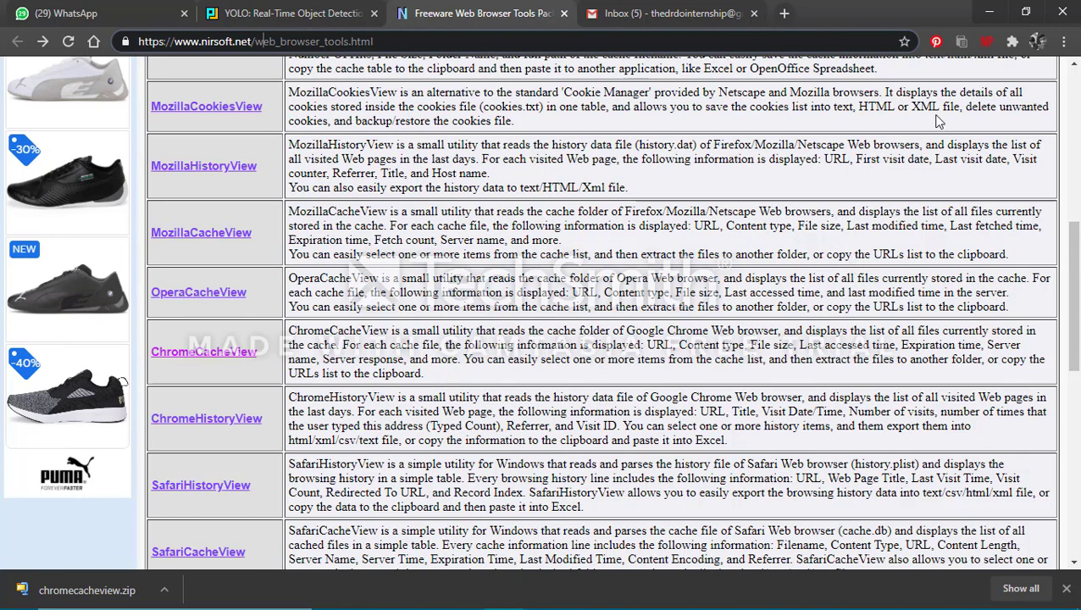
{"action": "left_click", "coordinate": [427, 382]}
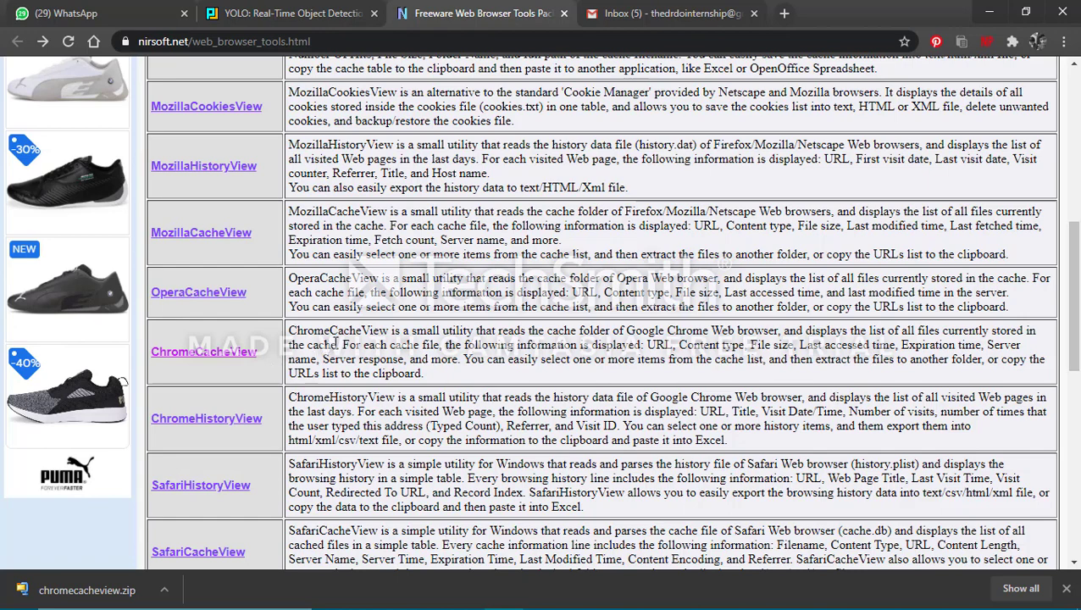
Examine the open YOLO: Real-Time Object Detection page, including its detector comparison, COCO performance table and pre-trained model instructions.
{"action": "left_click", "coordinate": [285, 15]}
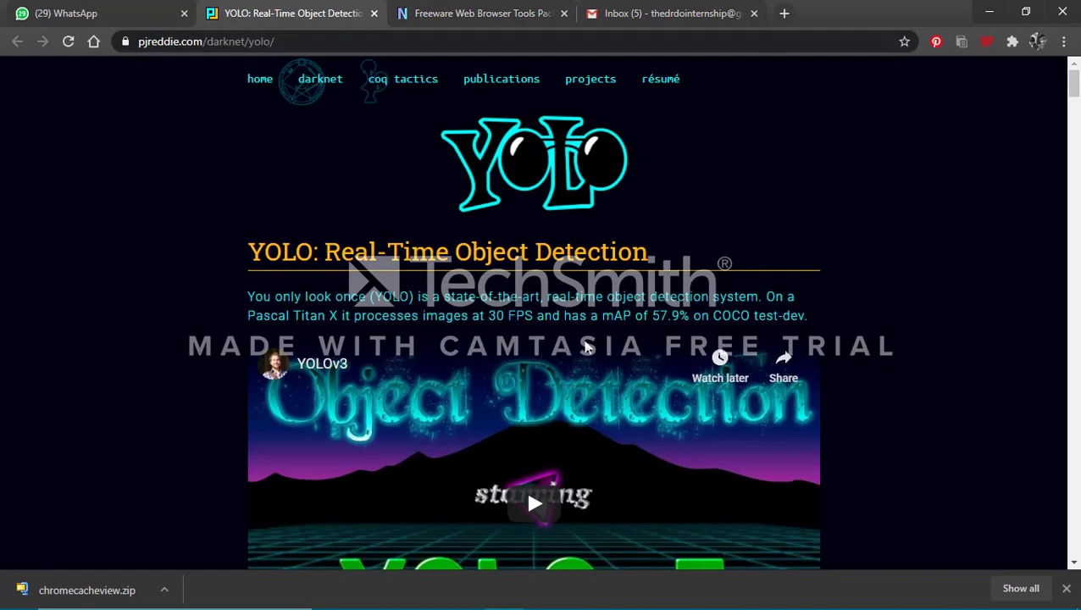
{"action": "scroll", "coordinate": [532, 373], "scroll_direction": "down", "scroll_amount": 1}
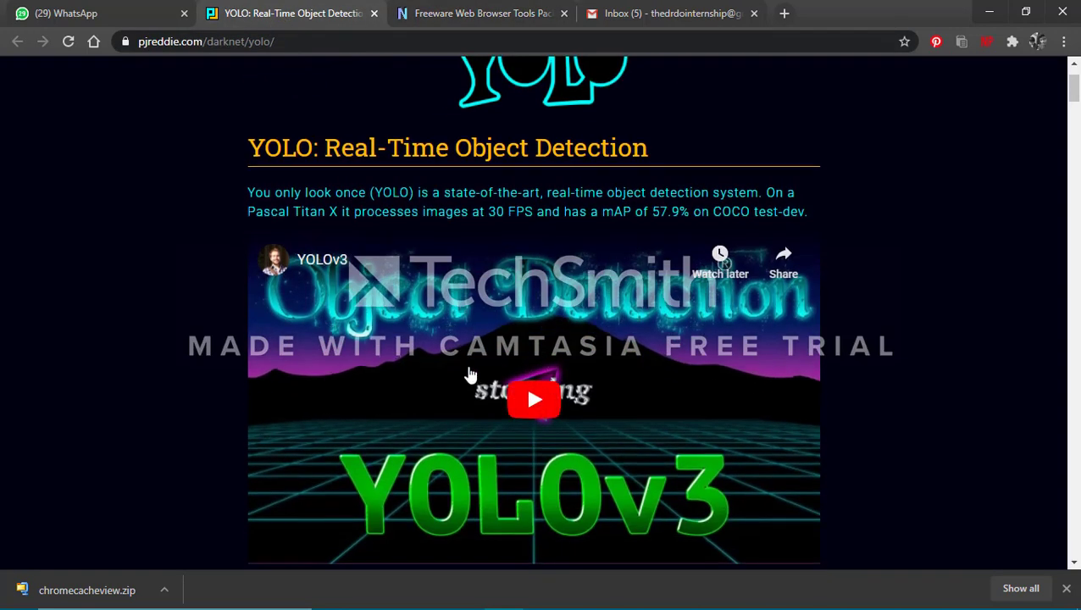
{"action": "scroll", "coordinate": [473, 374], "scroll_direction": "up", "scroll_amount": 1}
{"action": "scroll", "coordinate": [476, 378], "scroll_direction": "down", "scroll_amount": 2}
{"action": "scroll", "coordinate": [477, 378], "scroll_direction": "down", "scroll_amount": 5}
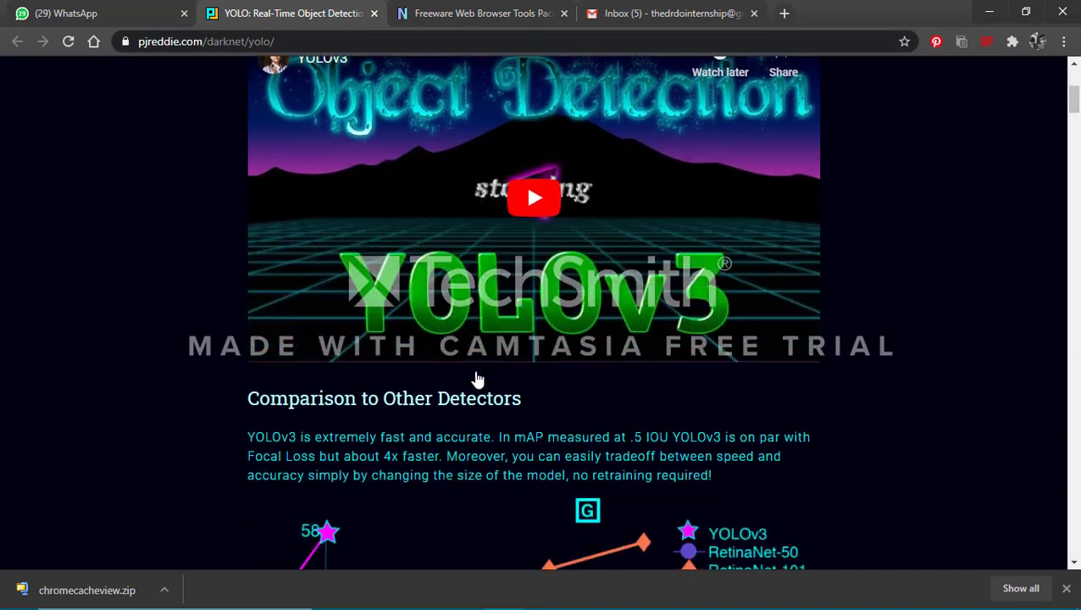
{"action": "scroll", "coordinate": [478, 413], "scroll_direction": "down", "scroll_amount": 1}
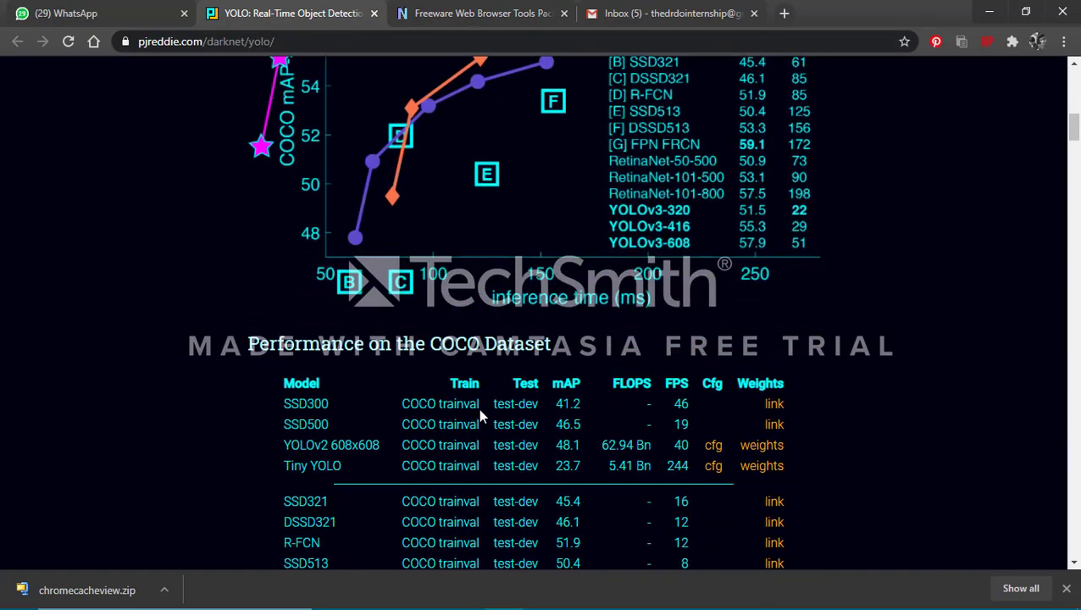
{"action": "scroll", "coordinate": [478, 413], "scroll_direction": "down", "scroll_amount": 5}
{"action": "scroll", "coordinate": [478, 414], "scroll_direction": "down", "scroll_amount": 2}
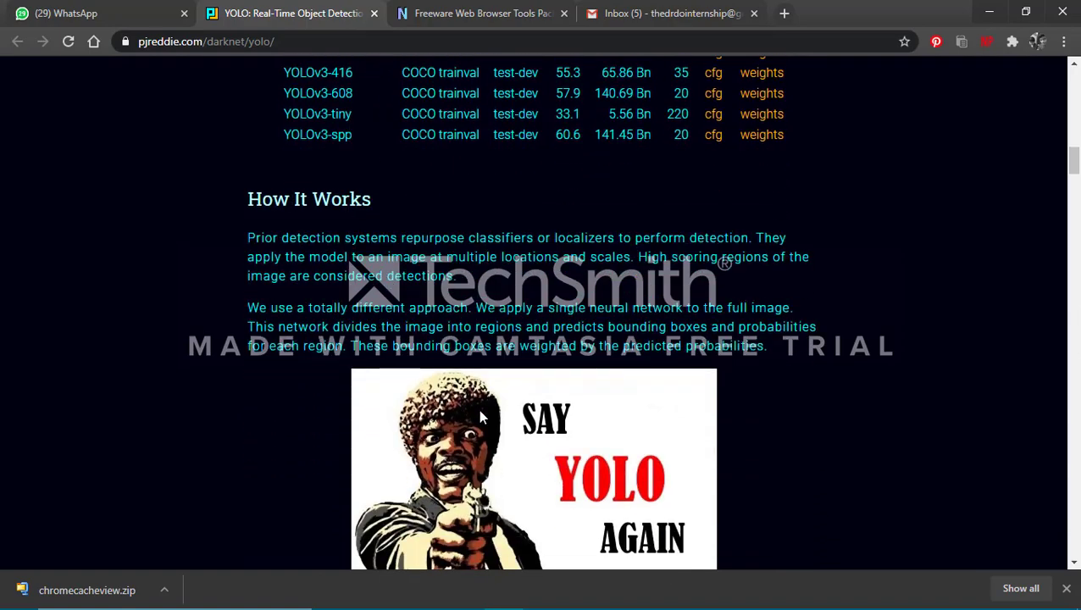
{"action": "scroll", "coordinate": [593, 328], "scroll_direction": "down", "scroll_amount": 1}
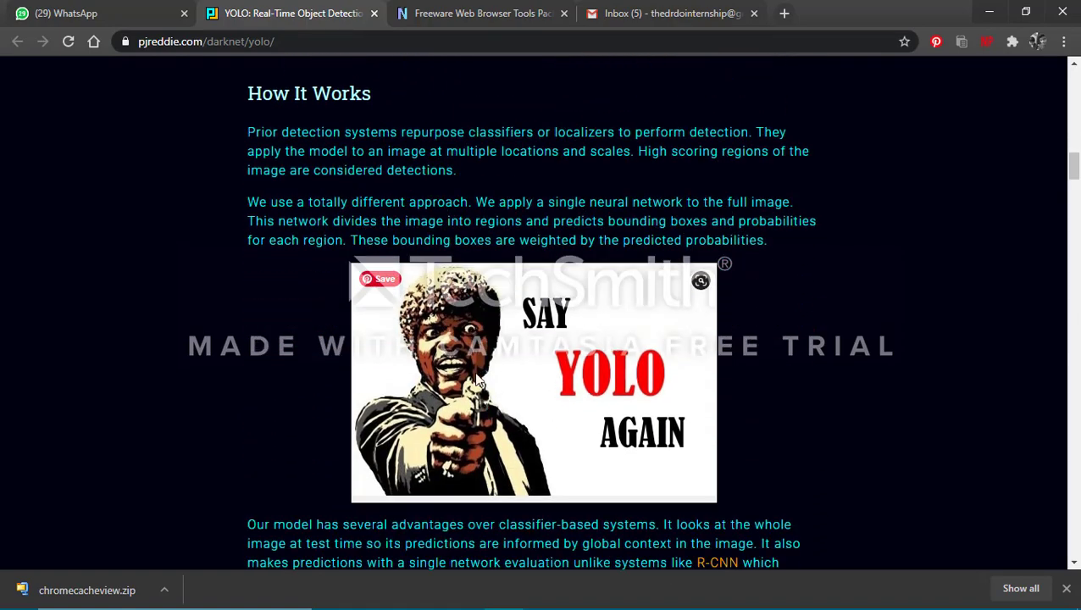
{"action": "scroll", "coordinate": [555, 364], "scroll_direction": "down", "scroll_amount": 8}
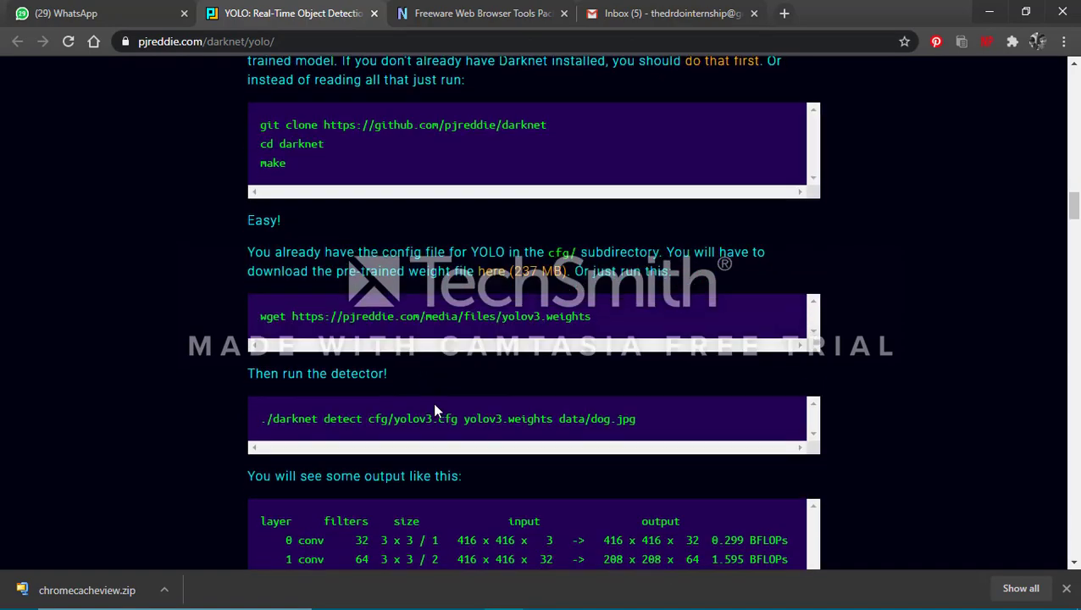
{"action": "scroll", "coordinate": [433, 403], "scroll_direction": "down", "scroll_amount": 2}
{"action": "scroll", "coordinate": [472, 423], "scroll_direction": "up", "scroll_amount": 7}
{"action": "scroll", "coordinate": [475, 432], "scroll_direction": "up", "scroll_amount": 15}
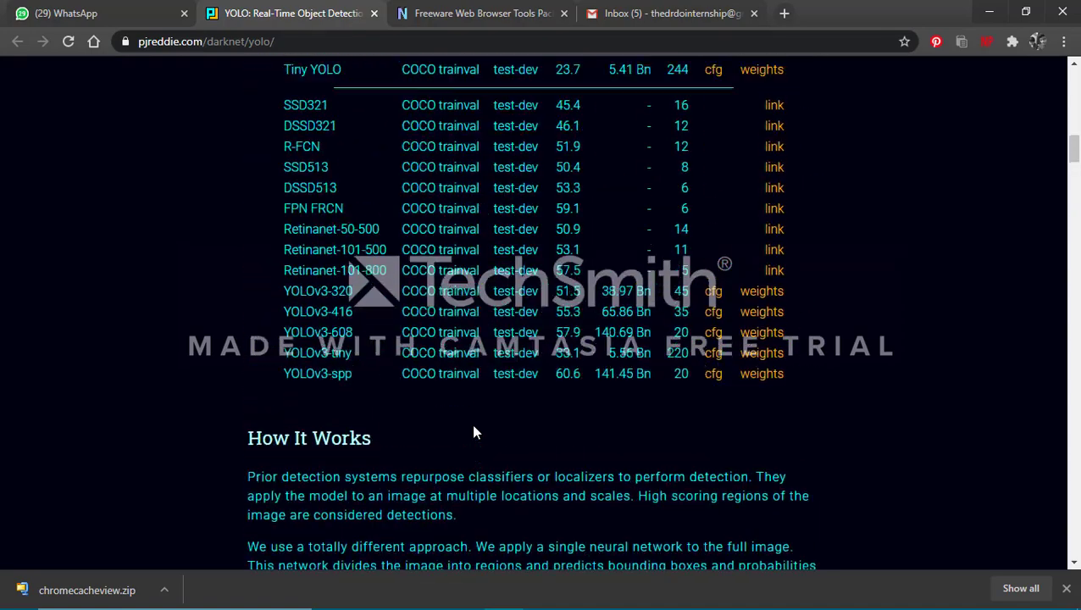
{"action": "scroll", "coordinate": [474, 433], "scroll_direction": "up", "scroll_amount": 5}
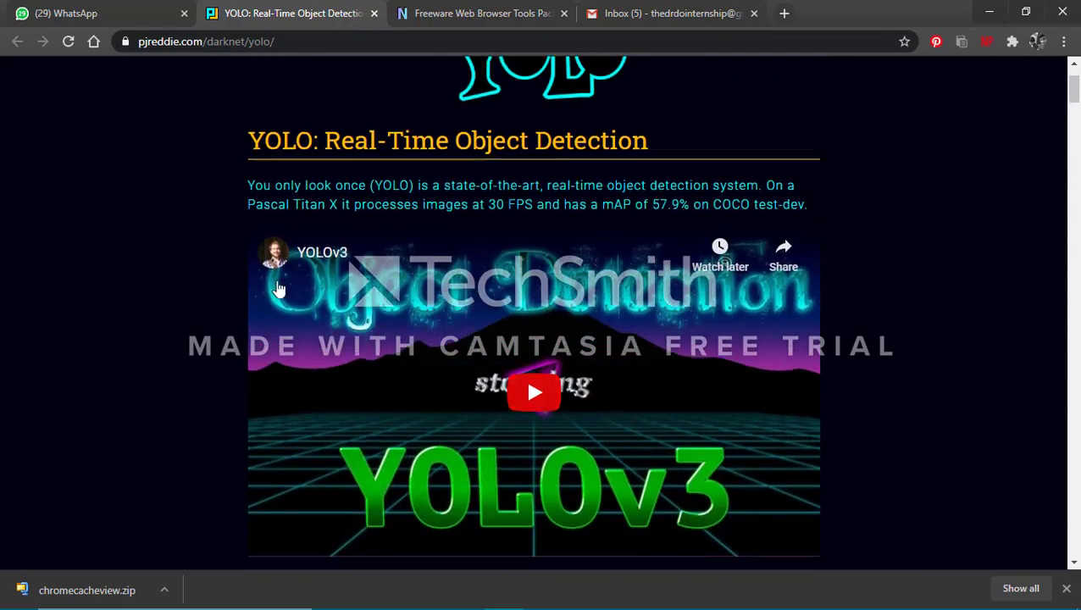
Return to the NirSoft page, open the browser's full history and bring up the Clear browsing data options.
{"action": "left_click", "coordinate": [479, 13]}
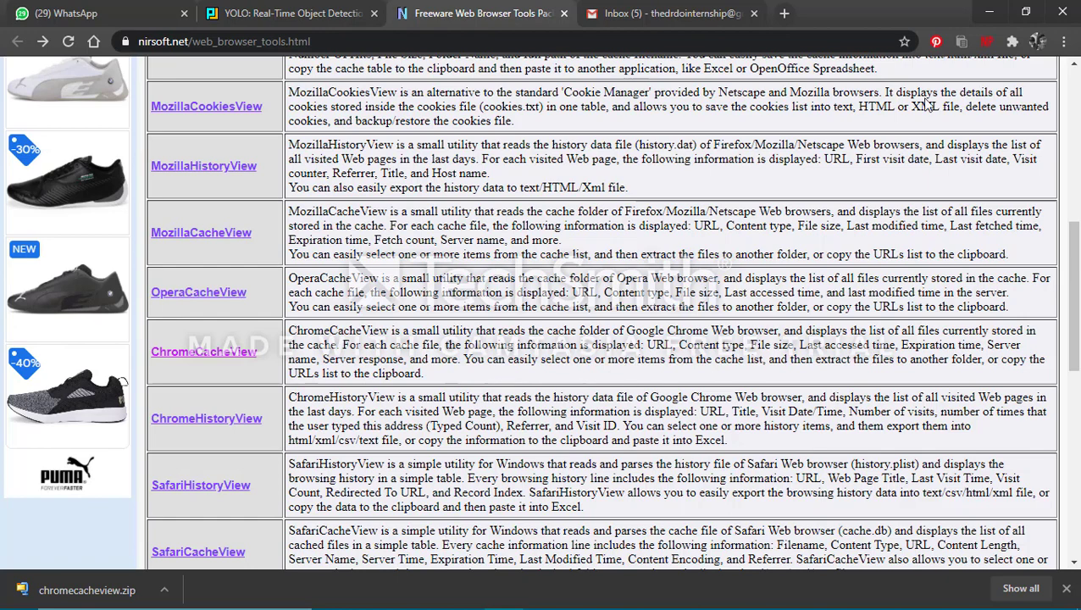
{"action": "left_click", "coordinate": [1064, 41]}
{"action": "mouse_move", "coordinate": [985, 135]}
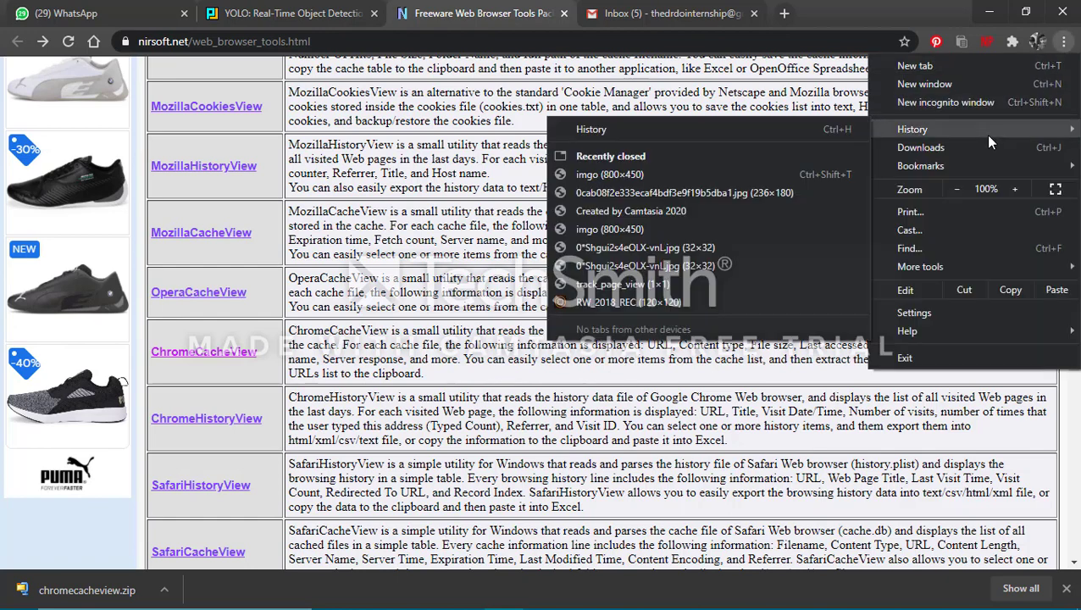
{"action": "left_click", "coordinate": [814, 128]}
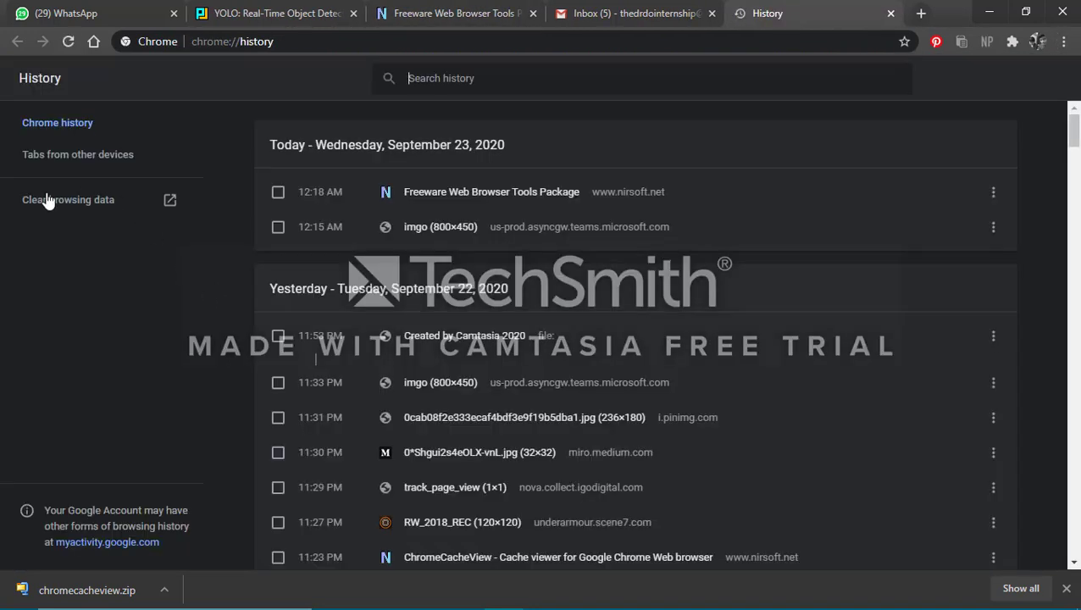
{"action": "left_click", "coordinate": [48, 206]}
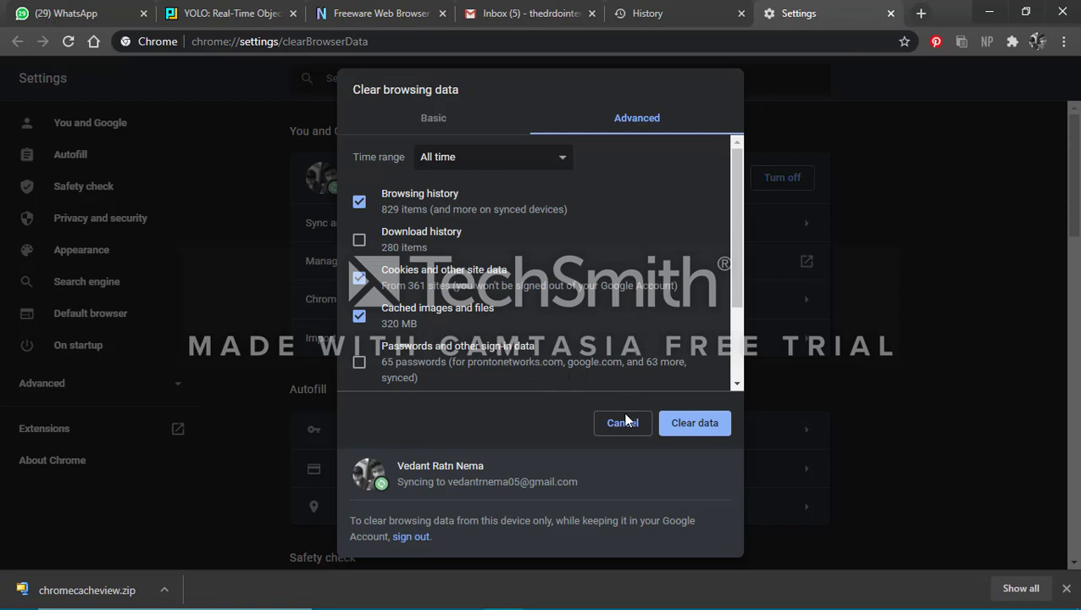
Go back to the Web Browser Tools Package page and close the Gmail inbox page.
{"action": "left_click", "coordinate": [521, 17]}
{"action": "left_click", "coordinate": [373, 12]}
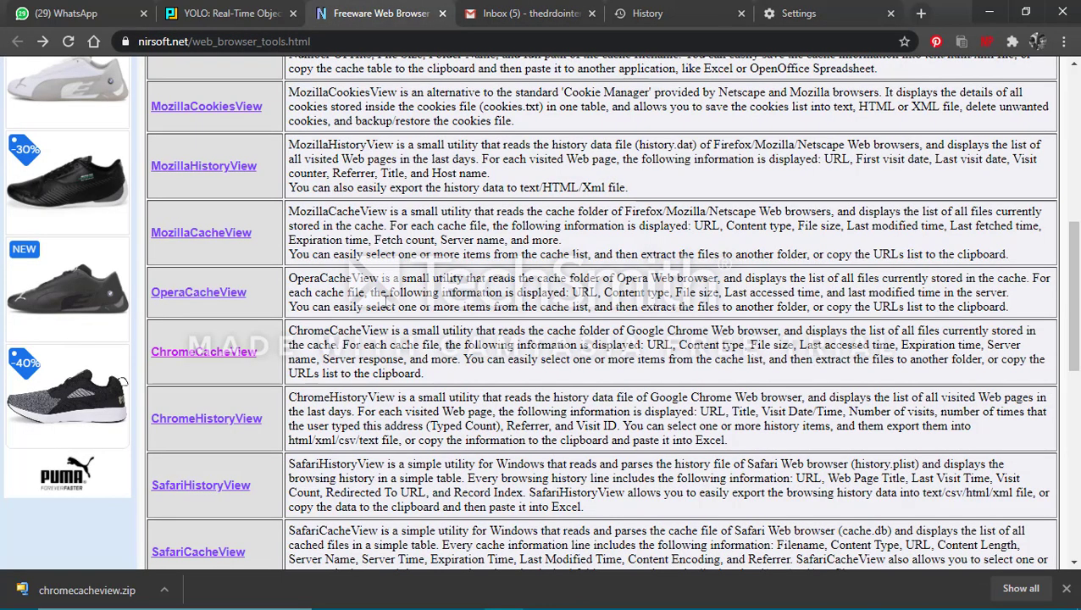
{"action": "left_click", "coordinate": [591, 13]}
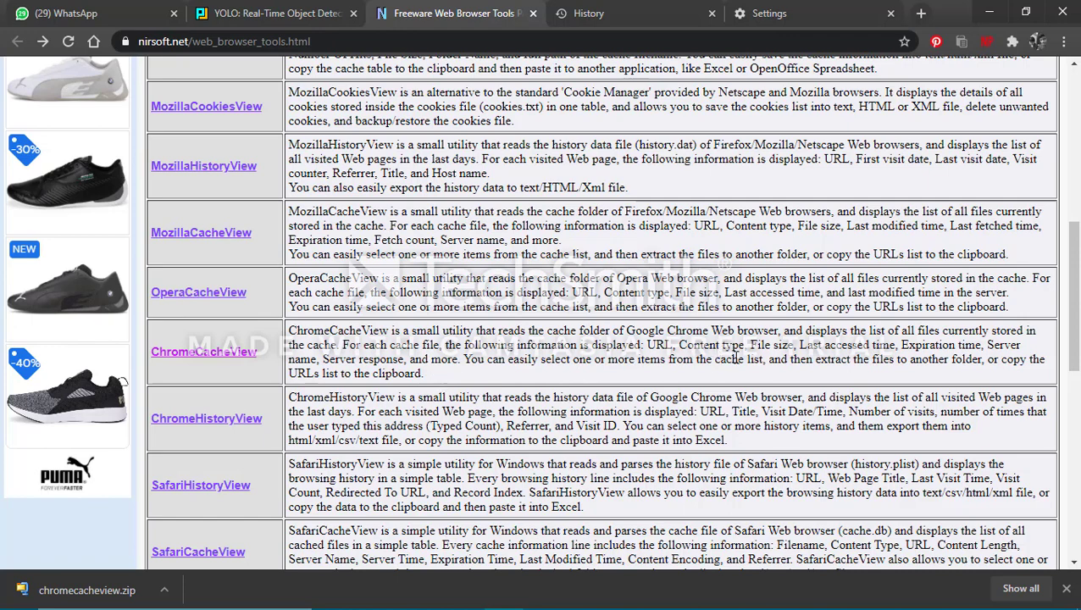
Open the ChromeCacheView page and read through its description, usage notes and command-line examples down to the download link.
{"action": "scroll", "coordinate": [736, 357], "scroll_direction": "down", "scroll_amount": 2}
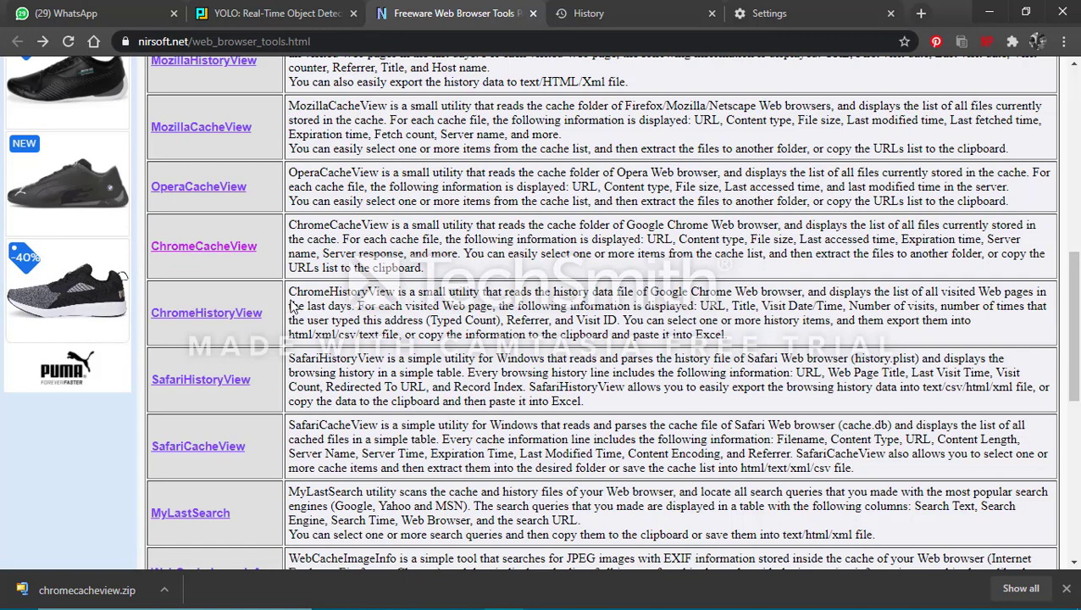
{"action": "left_click", "coordinate": [225, 256]}
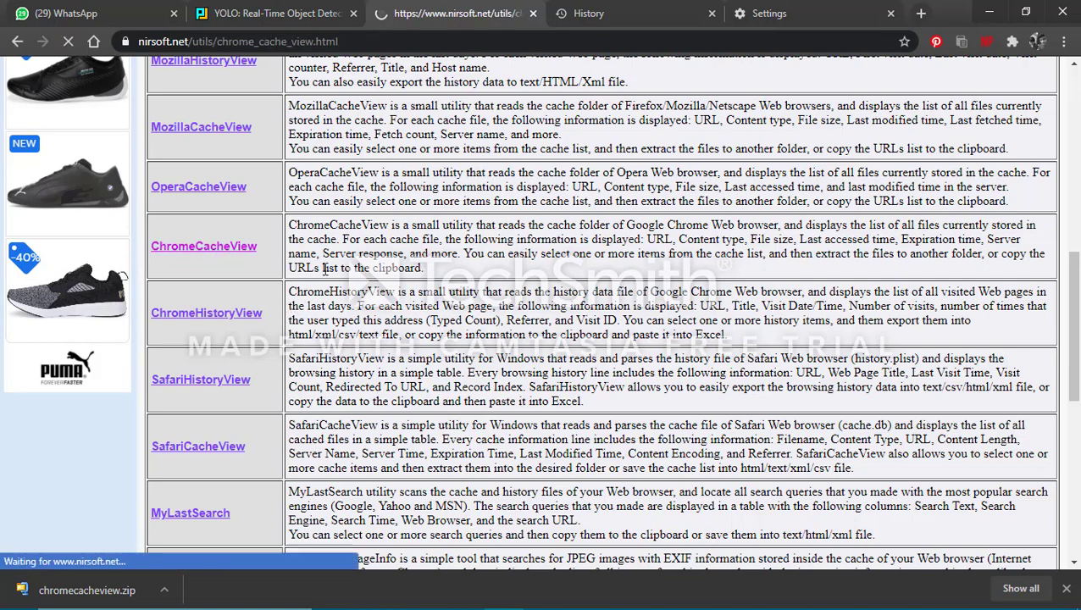
{"action": "scroll", "coordinate": [500, 298], "scroll_direction": "down", "scroll_amount": 1}
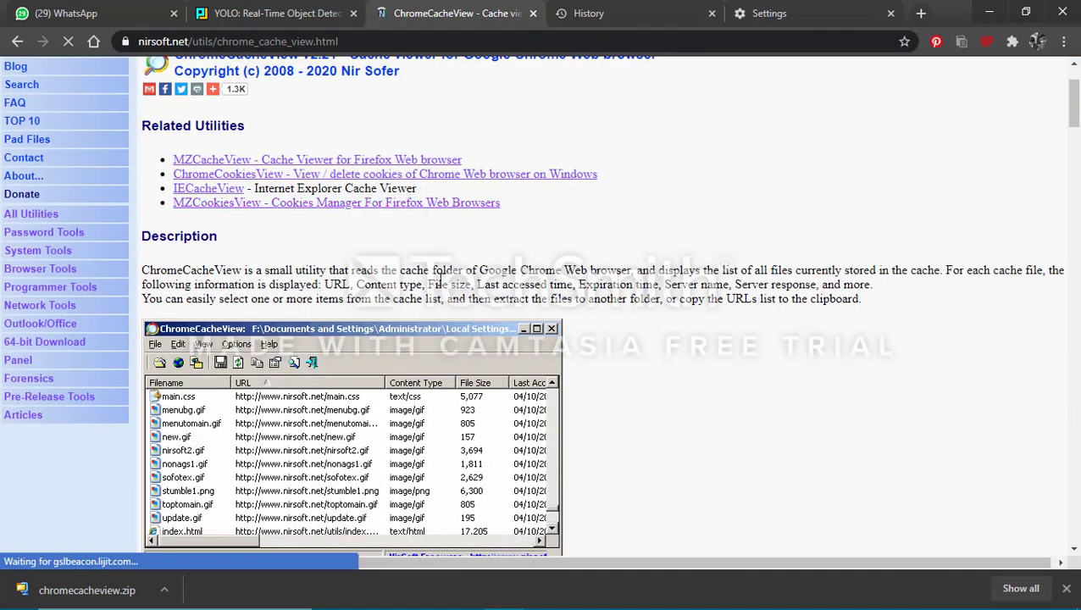
{"action": "scroll", "coordinate": [467, 264], "scroll_direction": "down", "scroll_amount": 2}
{"action": "scroll", "coordinate": [467, 267], "scroll_direction": "down", "scroll_amount": 15}
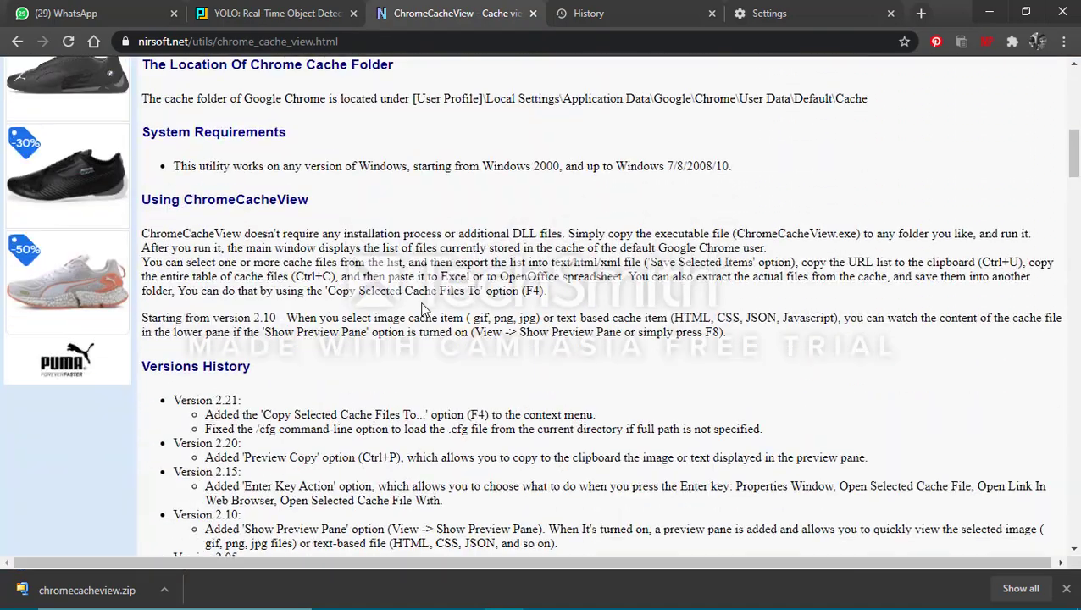
{"action": "scroll", "coordinate": [324, 271], "scroll_direction": "down", "scroll_amount": 15}
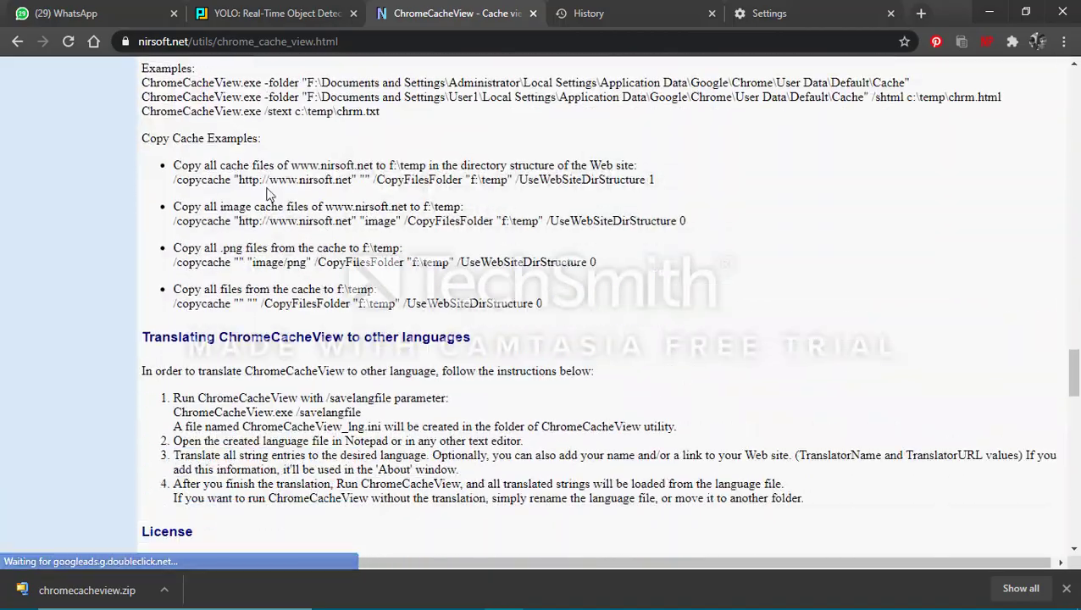
{"action": "scroll", "coordinate": [512, 298], "scroll_direction": "down", "scroll_amount": 3}
{"action": "scroll", "coordinate": [424, 320], "scroll_direction": "down", "scroll_amount": 3}
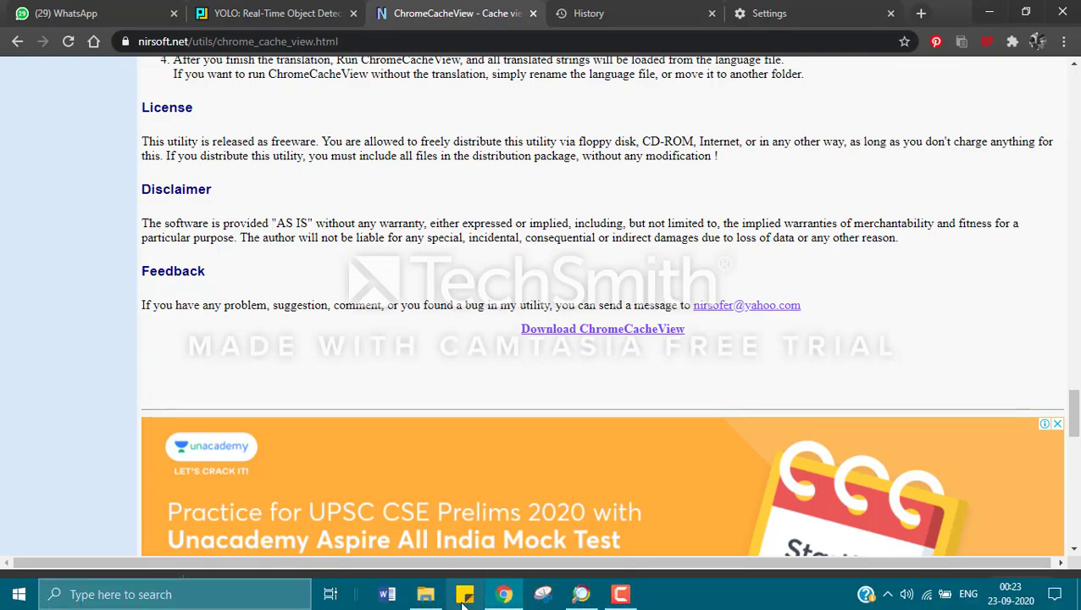
Switch to File Explorer, open chromecacheview.zip from the Desktop in WinZip, inspect the files it contains and close the archive.
{"action": "left_click", "coordinate": [426, 594]}
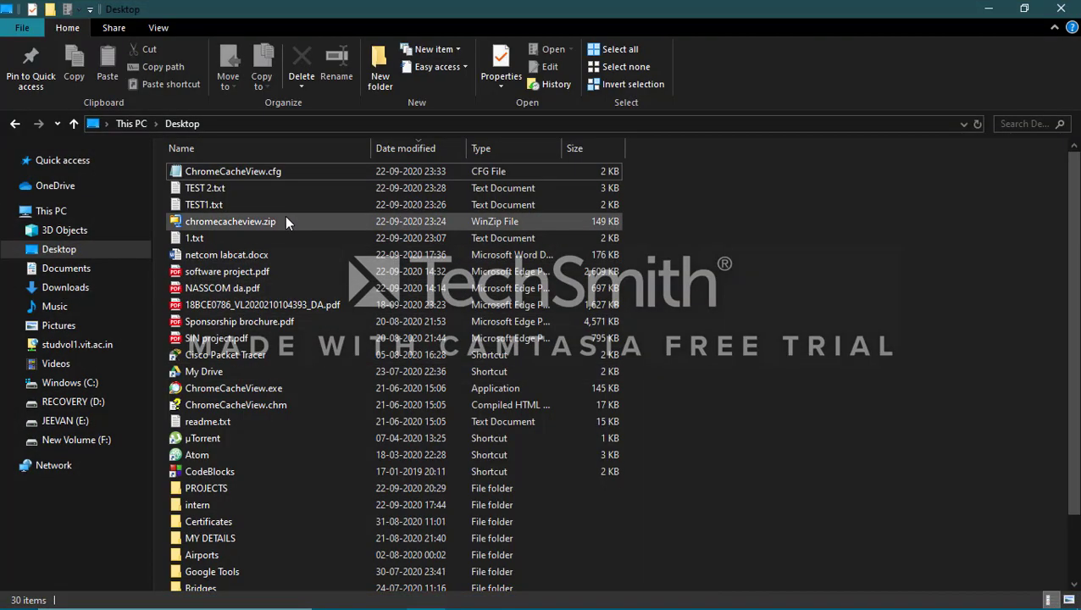
{"action": "left_click", "coordinate": [284, 222]}
{"action": "double_click", "coordinate": [285, 222]}
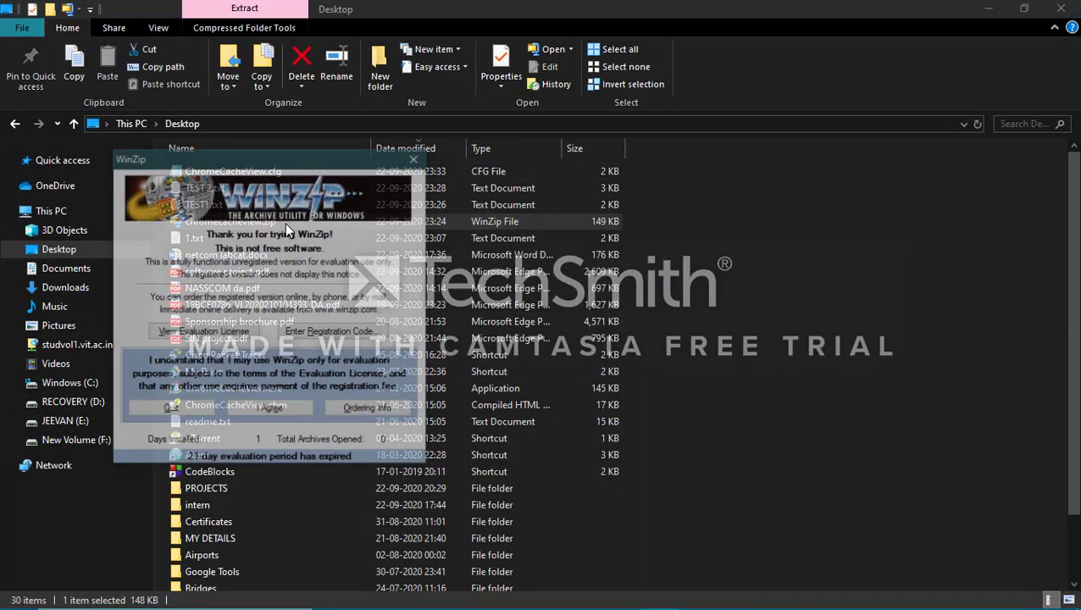
{"action": "left_click", "coordinate": [246, 410]}
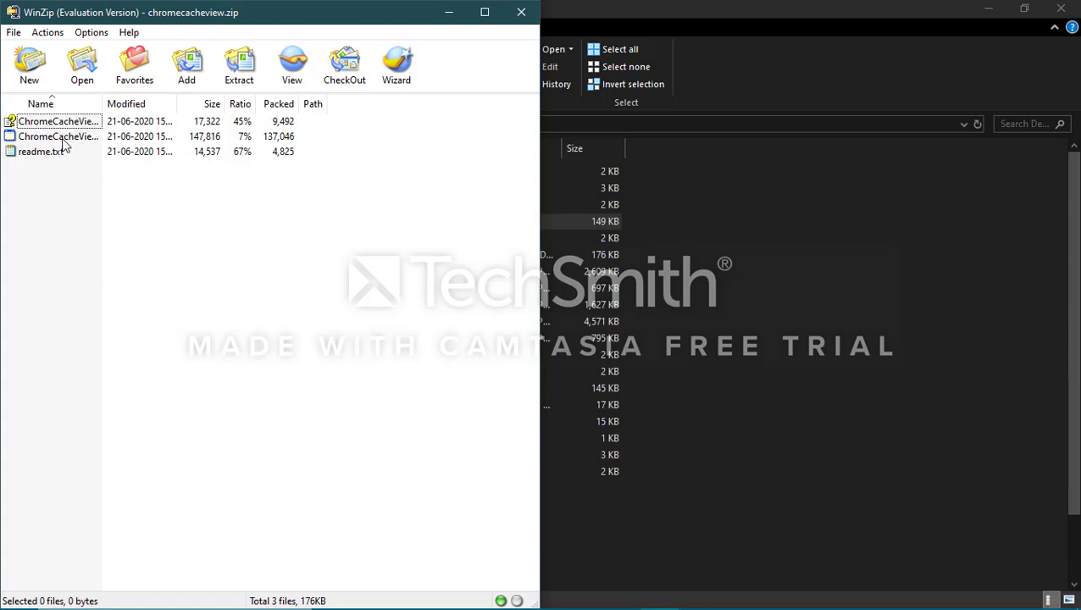
{"action": "left_click", "coordinate": [73, 127]}
{"action": "left_click", "coordinate": [61, 160]}
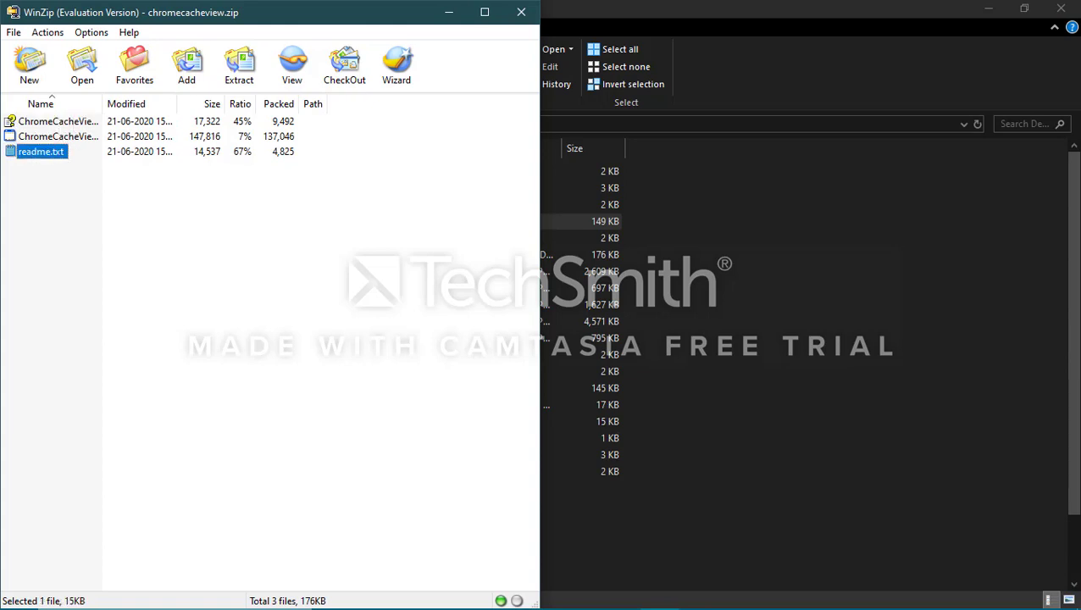
{"action": "left_click", "coordinate": [56, 138]}
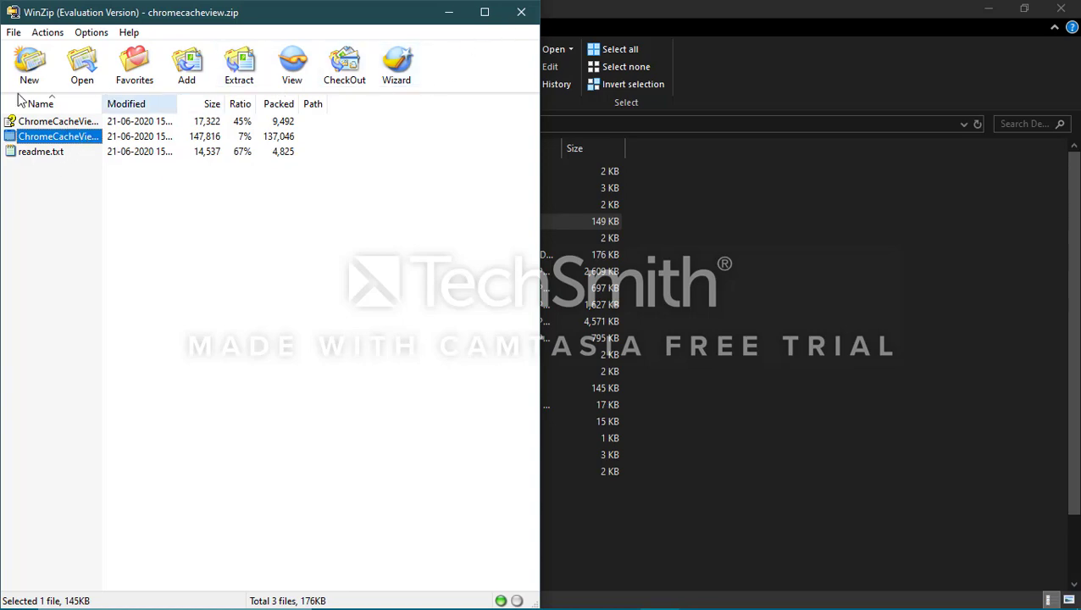
{"action": "left_click", "coordinate": [527, 22]}
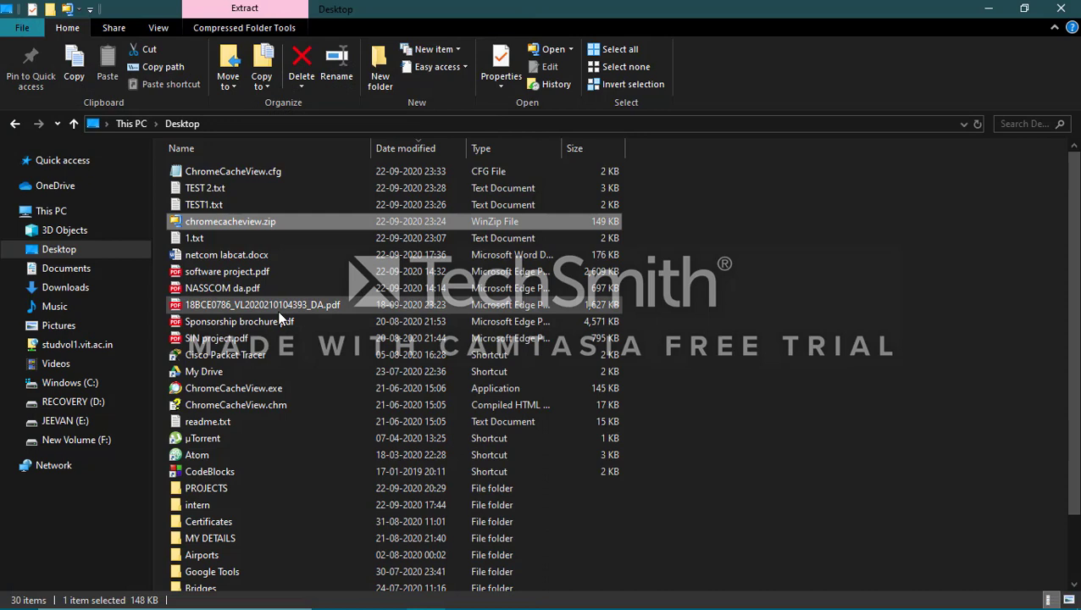
Highlight ChromeCacheView.exe, ChromeCacheView.chm and readme.txt among the Desktop files, and switch to the running ChromeCacheView window.
{"action": "left_click", "coordinate": [277, 388]}
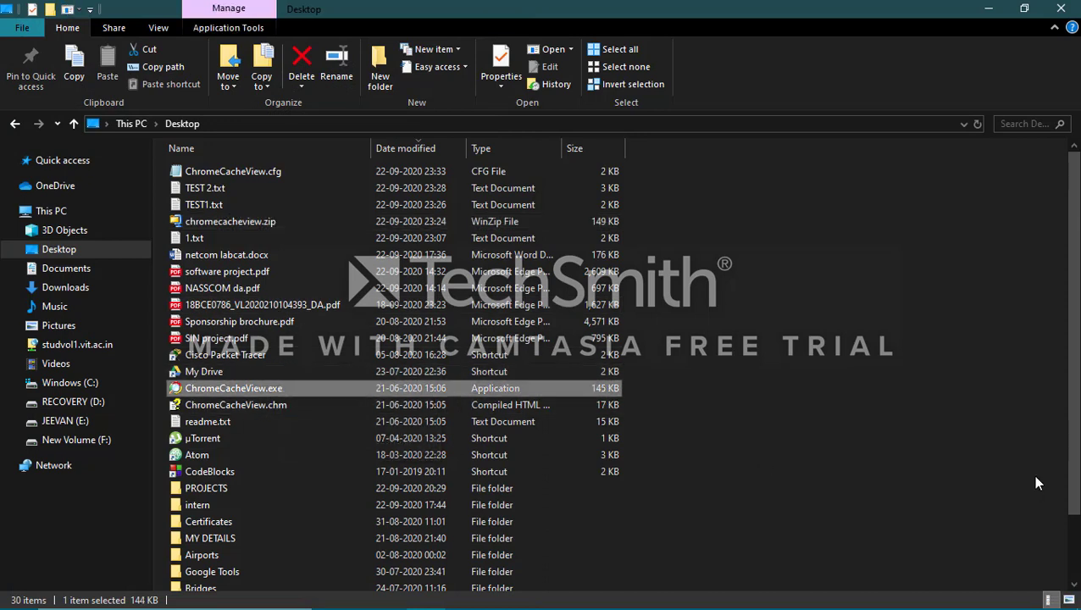
{"action": "key", "text": "shift+Down"}
{"action": "key", "text": "shift+Down"}
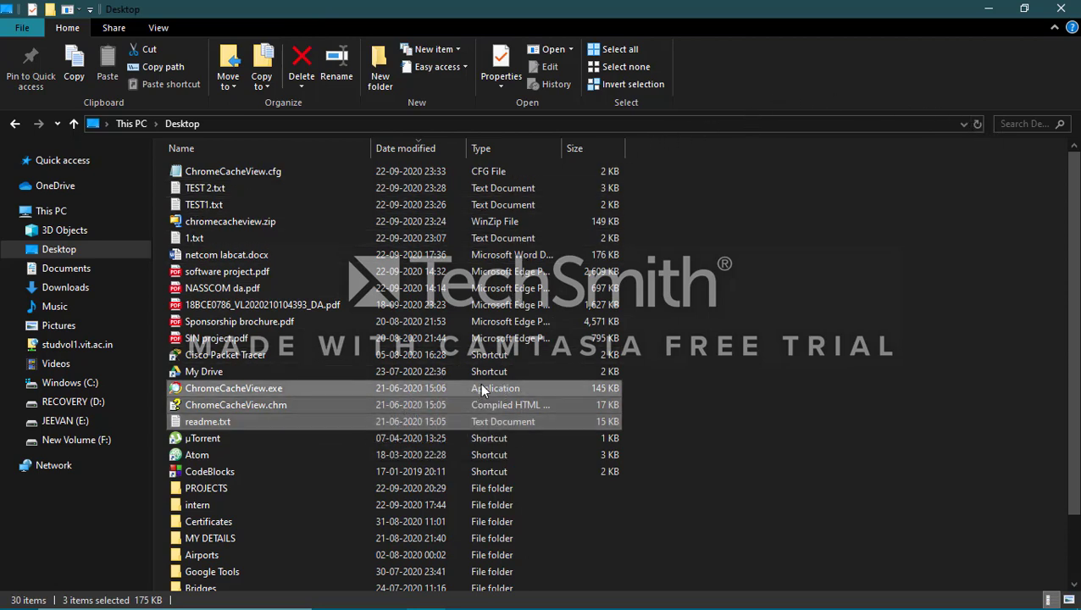
{"action": "left_click", "coordinate": [470, 389]}
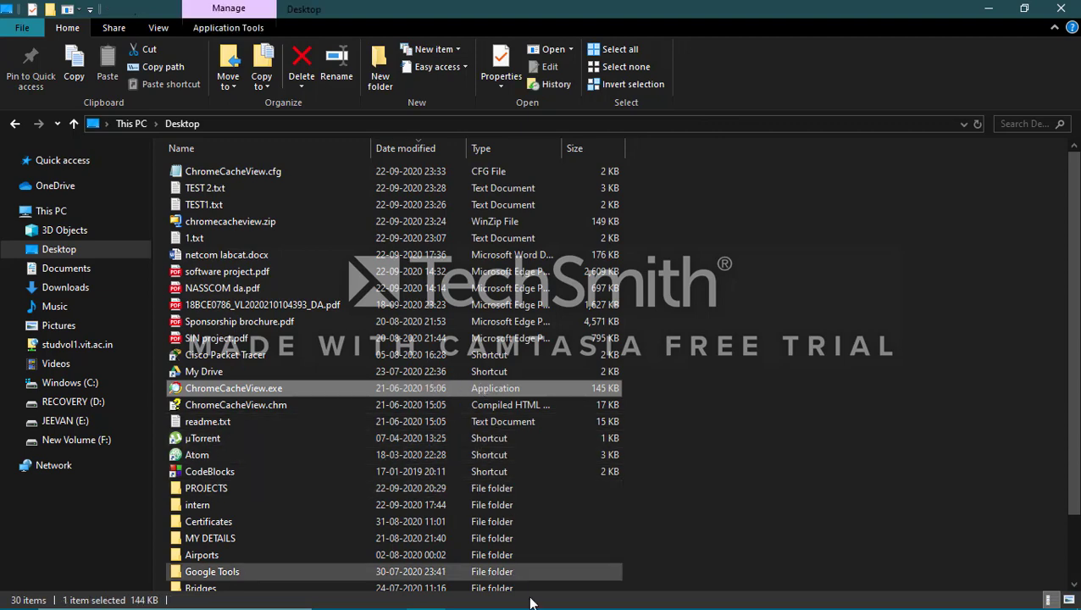
{"action": "left_click", "coordinate": [582, 594]}
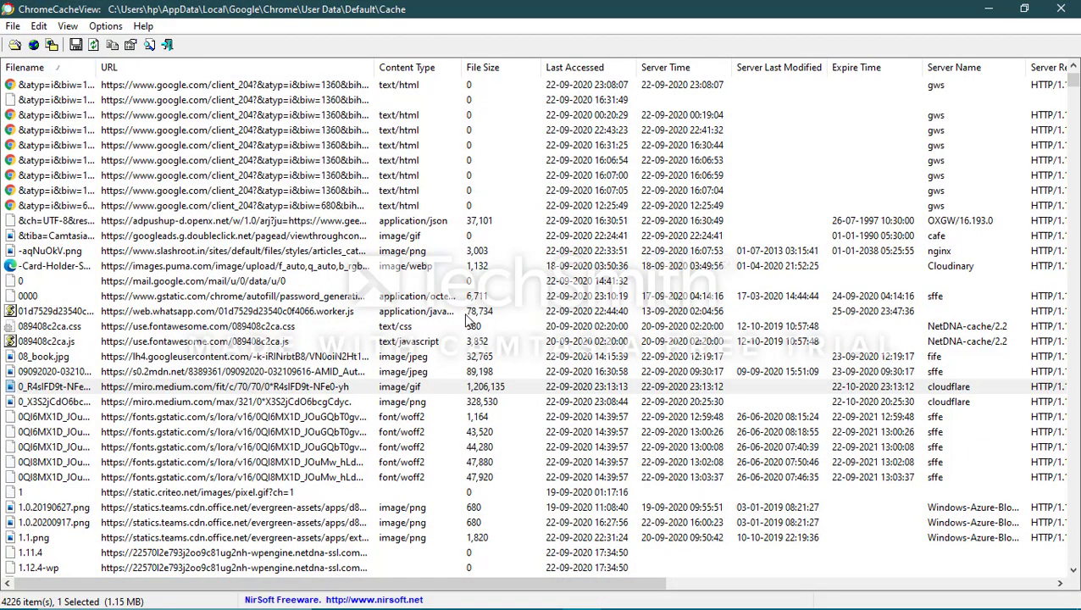
Examine the cached files list, including the URL, content type, file size and access time of the miro.medium.com and google.com entries.
{"action": "left_click", "coordinate": [164, 388]}
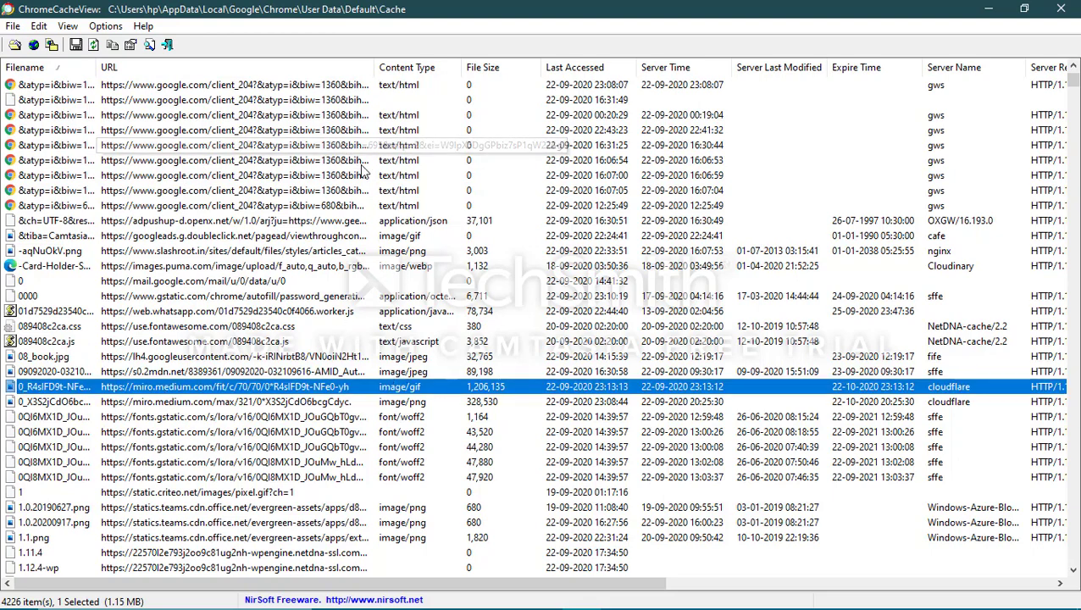
{"action": "scroll", "coordinate": [423, 221], "scroll_direction": "down", "scroll_amount": 3}
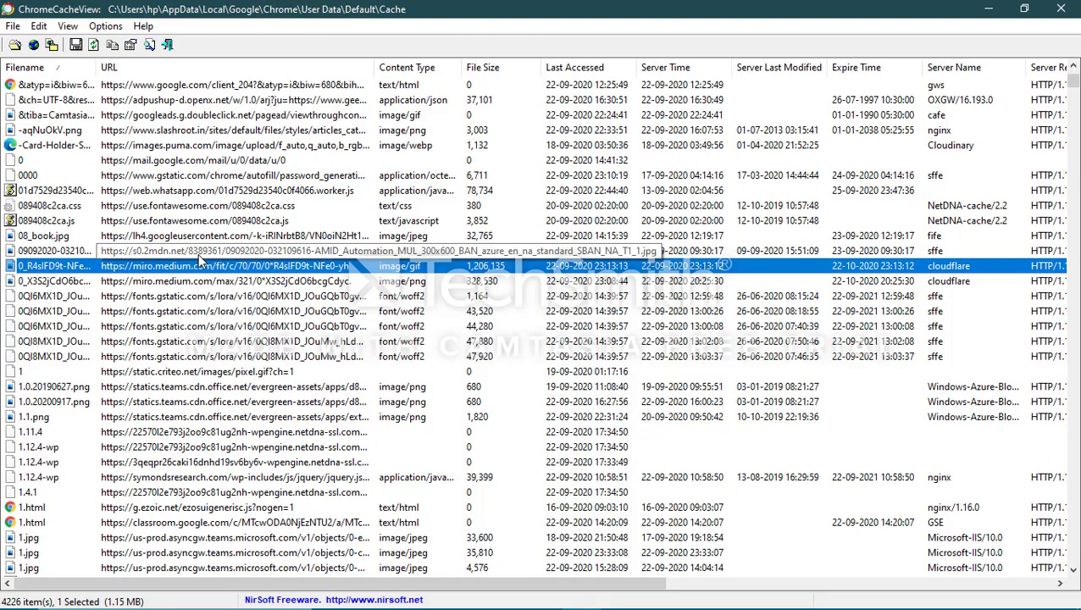
{"action": "key", "text": "ctrl+a"}
{"action": "left_click", "coordinate": [198, 254]}
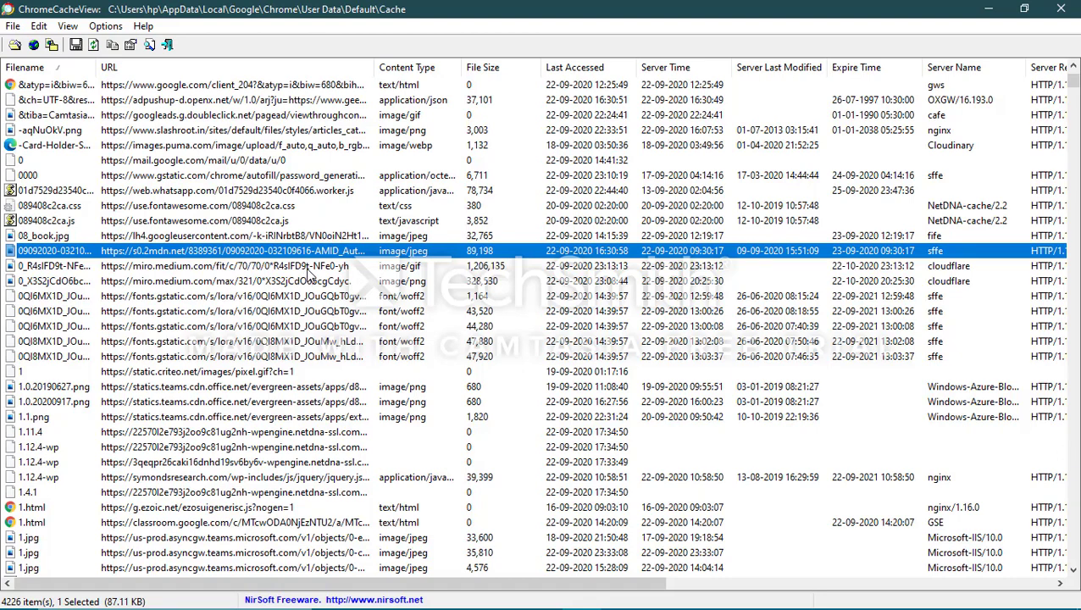
{"action": "left_click", "coordinate": [310, 268]}
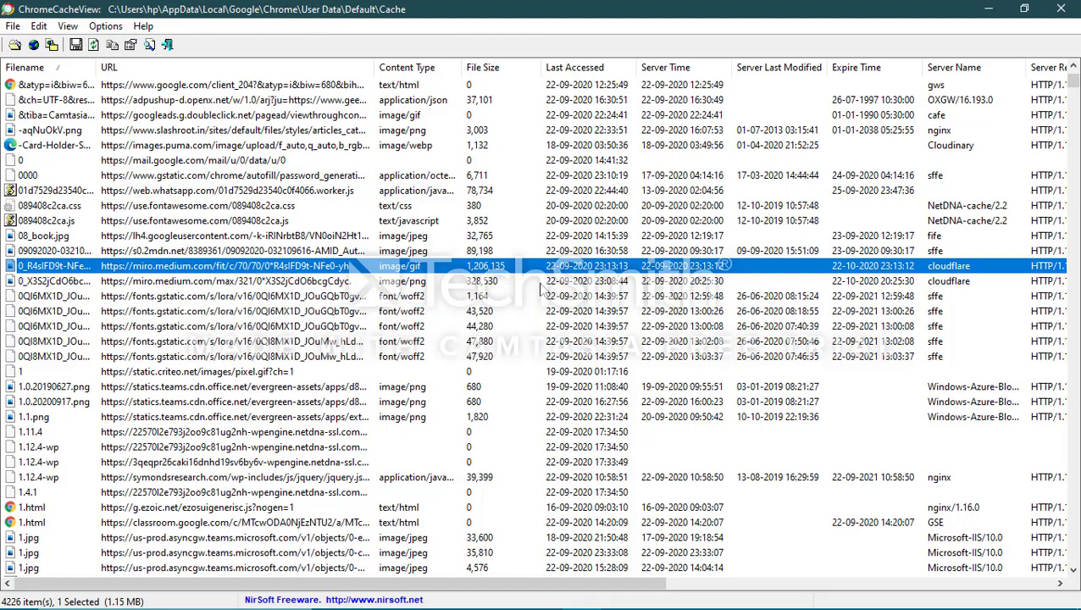
{"action": "left_click_drag", "start_coordinate": [536, 584], "coordinate": [509, 603]}
{"action": "scroll", "coordinate": [326, 288], "scroll_direction": "up", "scroll_amount": 2}
{"action": "left_click", "coordinate": [297, 119]}
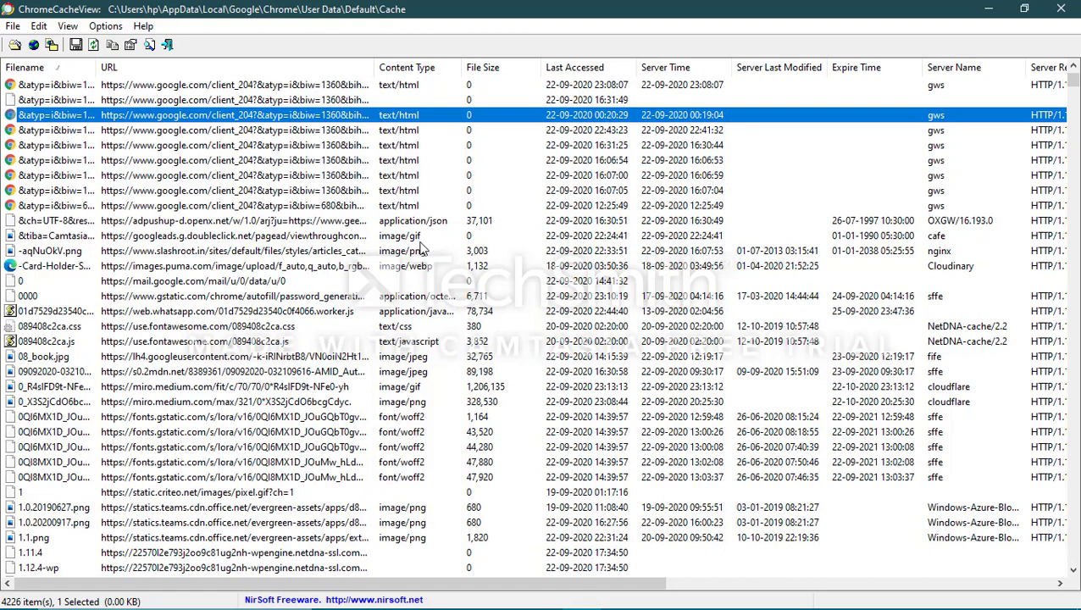
Compare individual cache entries such as the s0.2mdn.net image, the fonts.gstatic.com font, the miro.medium.com GIF and the static.criteo.net pixel.
{"action": "scroll", "coordinate": [353, 437], "scroll_direction": "down", "scroll_amount": 2}
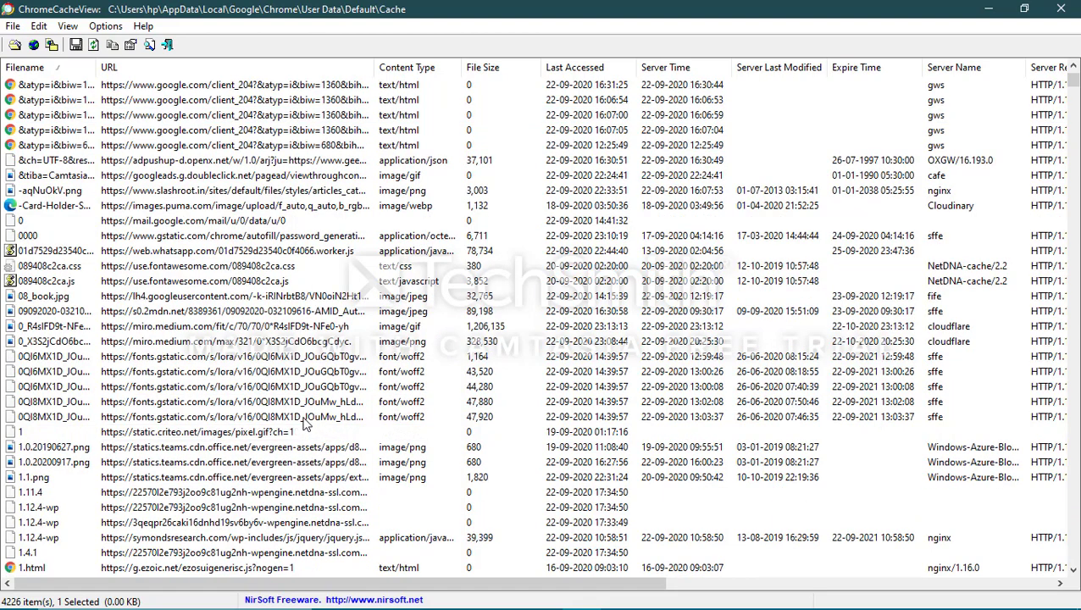
{"action": "left_click", "coordinate": [175, 344]}
{"action": "left_click", "coordinate": [183, 330]}
{"action": "left_click", "coordinate": [899, 308]}
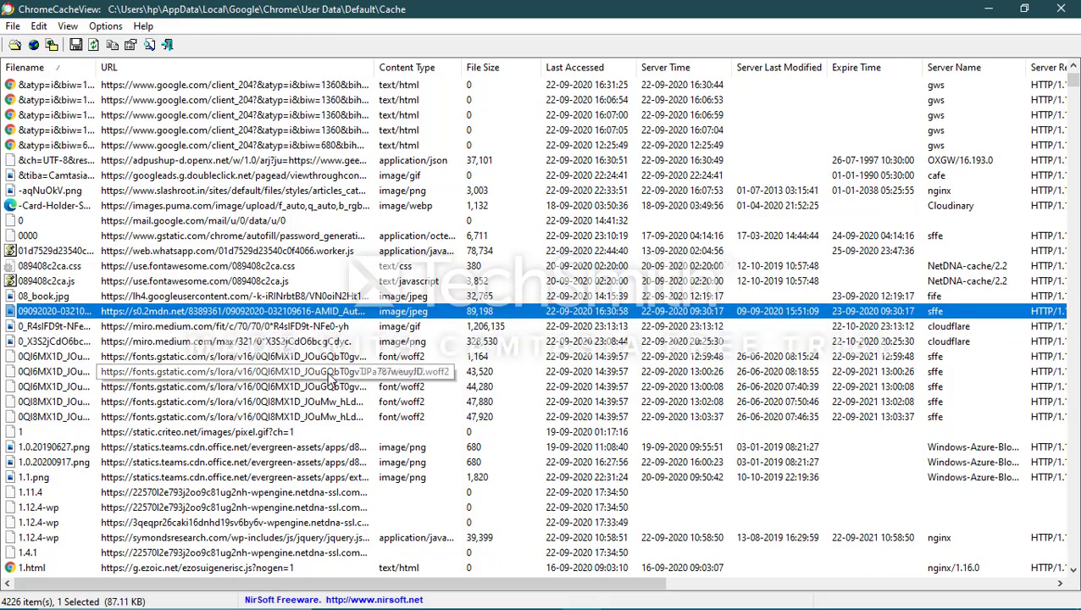
{"action": "left_click", "coordinate": [434, 374]}
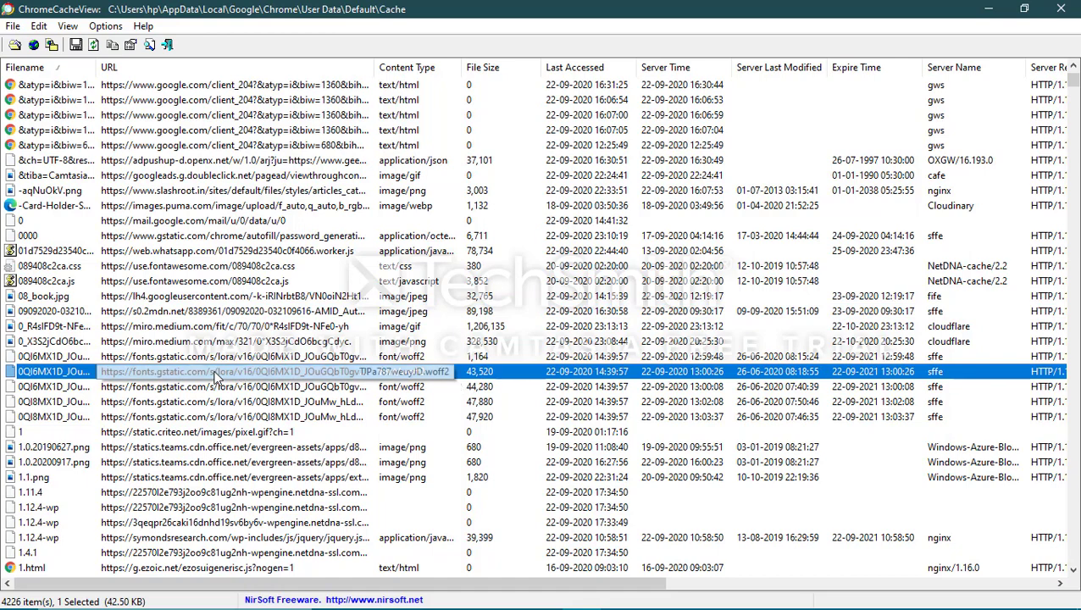
{"action": "left_click", "coordinate": [167, 344]}
{"action": "left_click", "coordinate": [180, 330]}
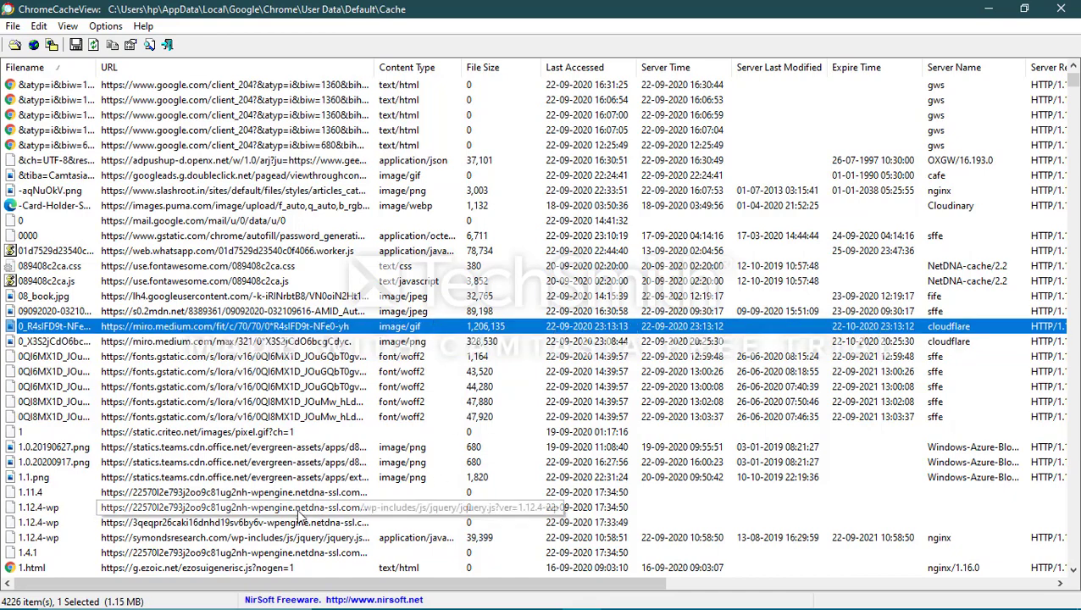
{"action": "left_click", "coordinate": [296, 433]}
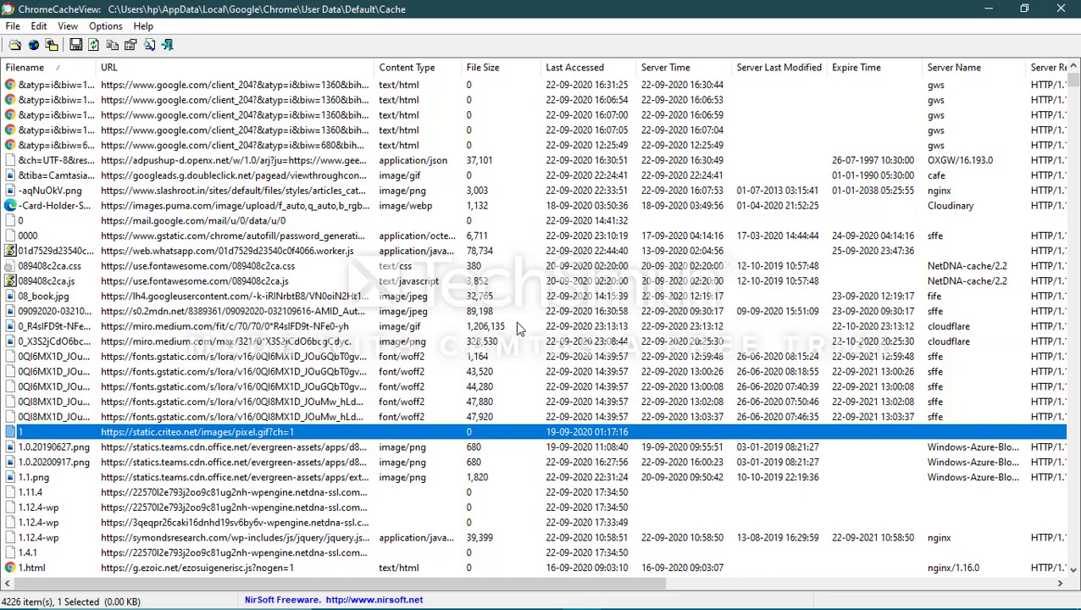
View the full properties of the miro.medium.com GIF cache entry and close them.
{"action": "left_click", "coordinate": [265, 328]}
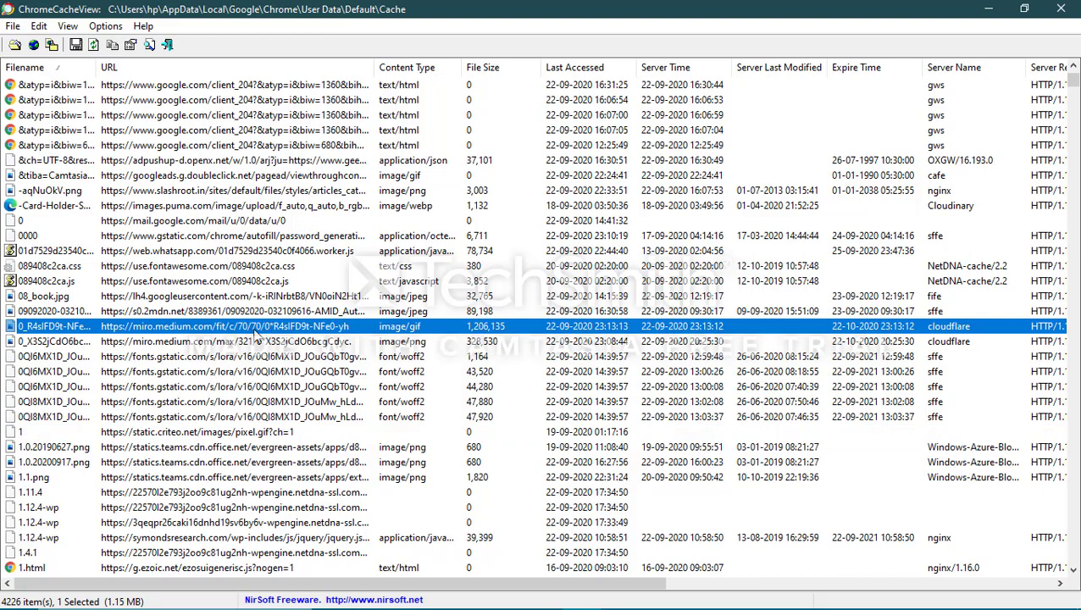
{"action": "double_click", "coordinate": [256, 333]}
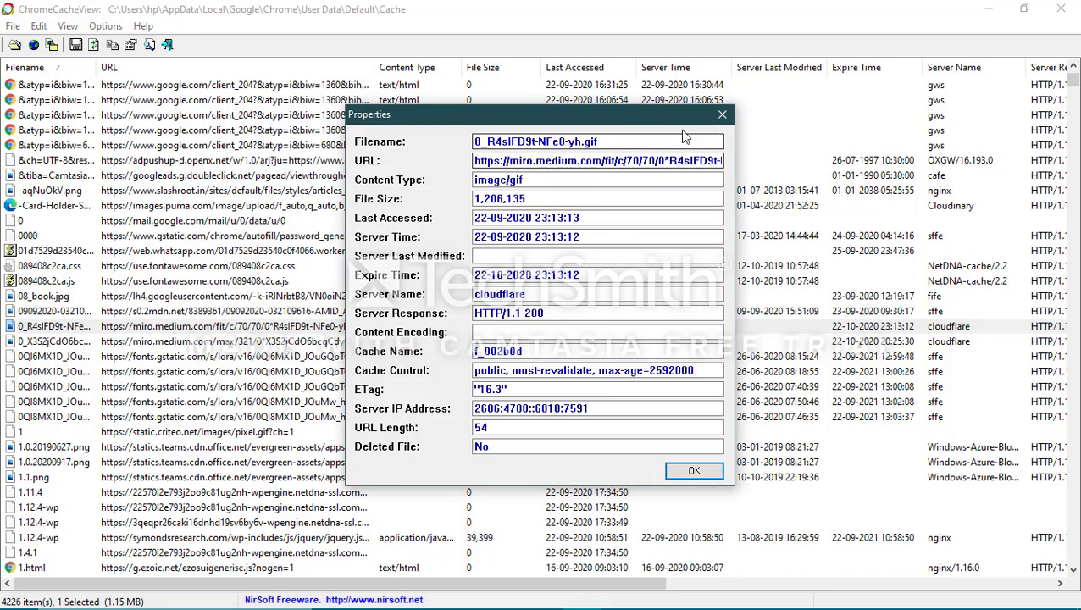
{"action": "left_click", "coordinate": [722, 114]}
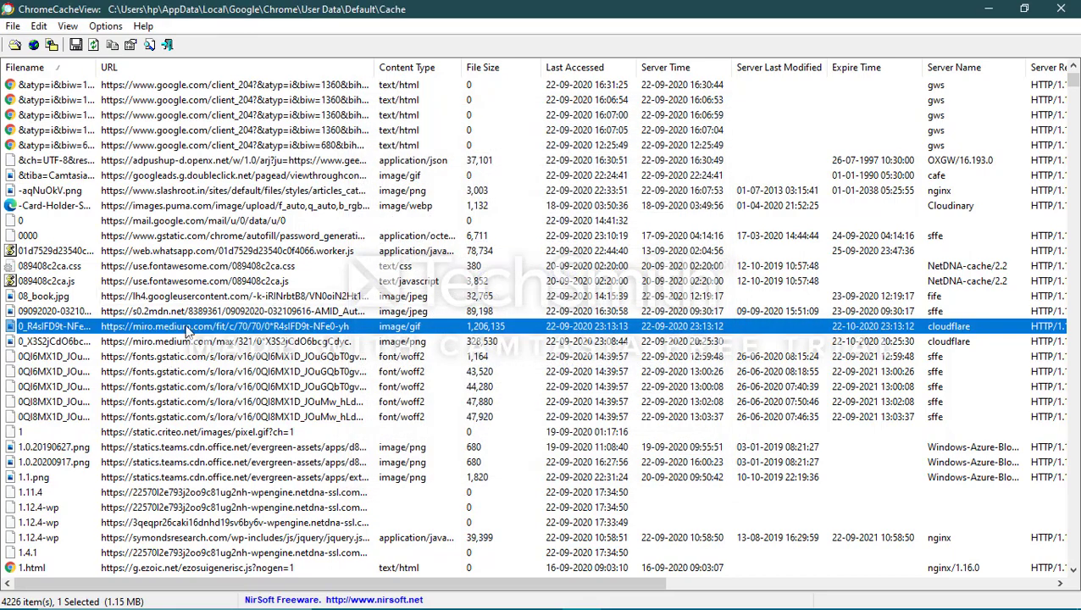
Save the miro.medium.com GIF entry's details to the Desktop as a text file named TEST 3.
{"action": "right_click", "coordinate": [188, 330]}
{"action": "left_click", "coordinate": [250, 396]}
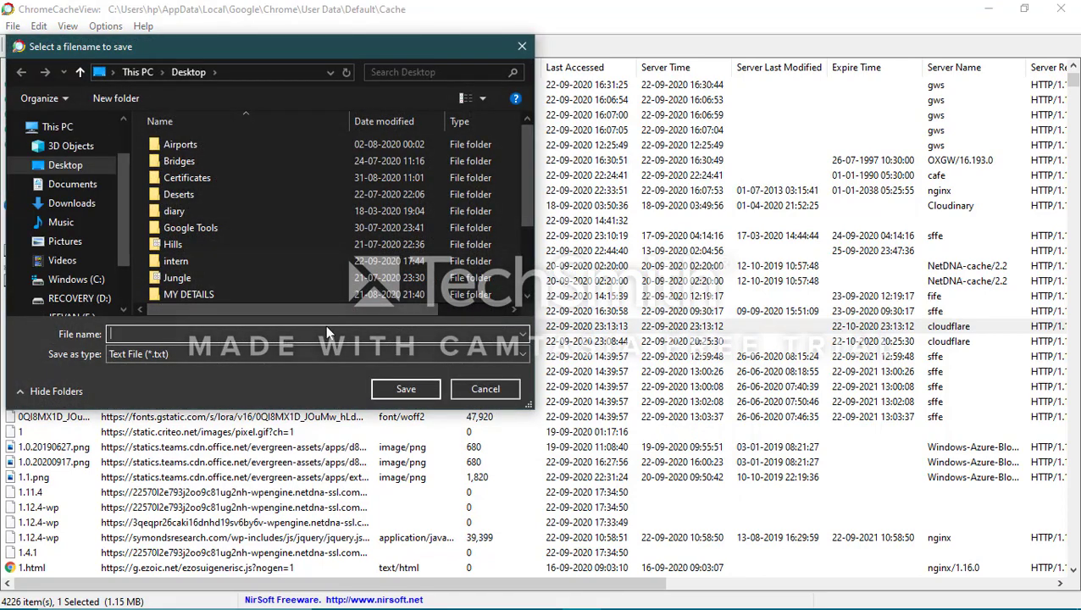
{"action": "type", "text": "TES"}
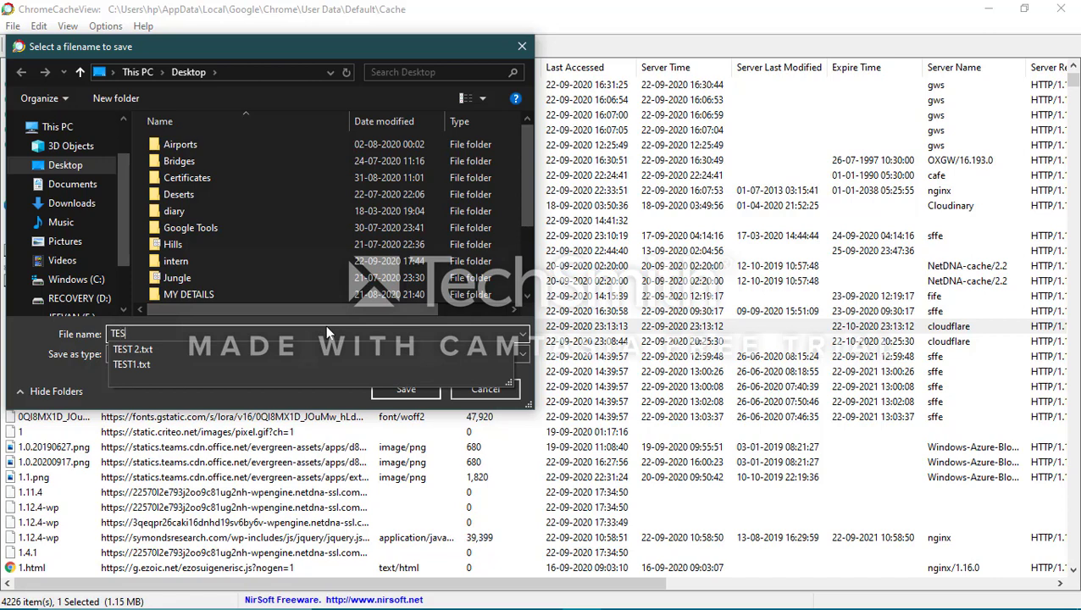
{"action": "type", "text": "T 3"}
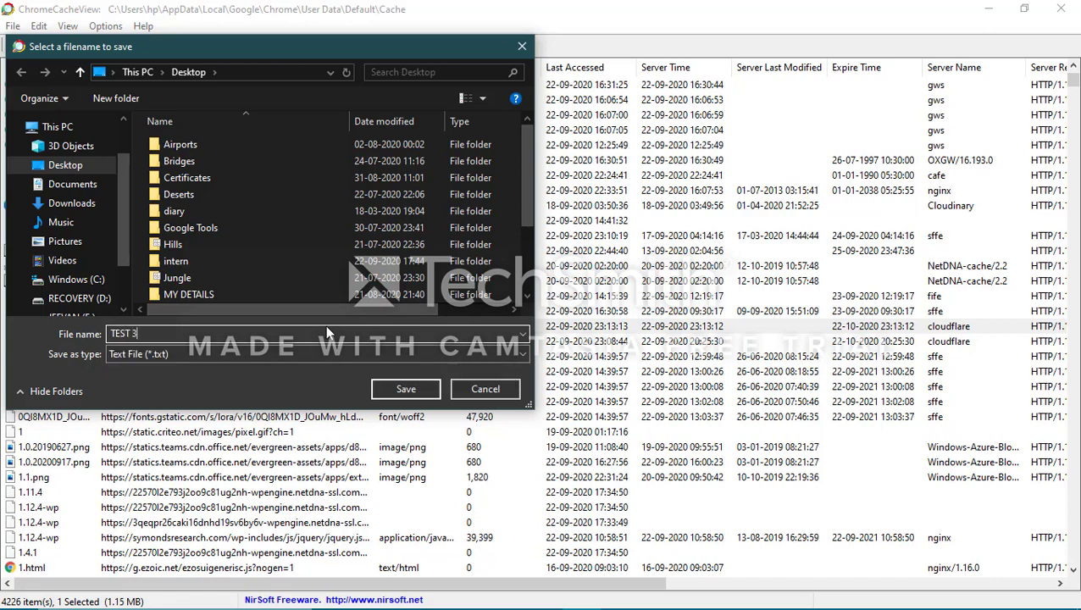
{"action": "key", "text": "Return"}
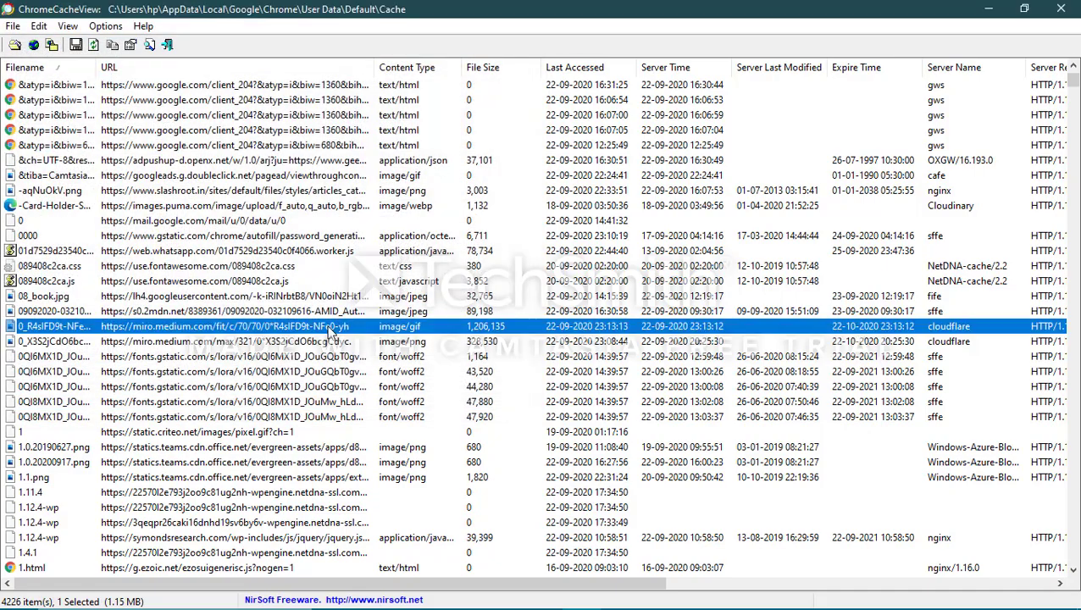
Open TEST 3.txt from the Desktop folder in File Explorer and move its Notepad window clear of the screen edge.
{"action": "left_click", "coordinate": [425, 595]}
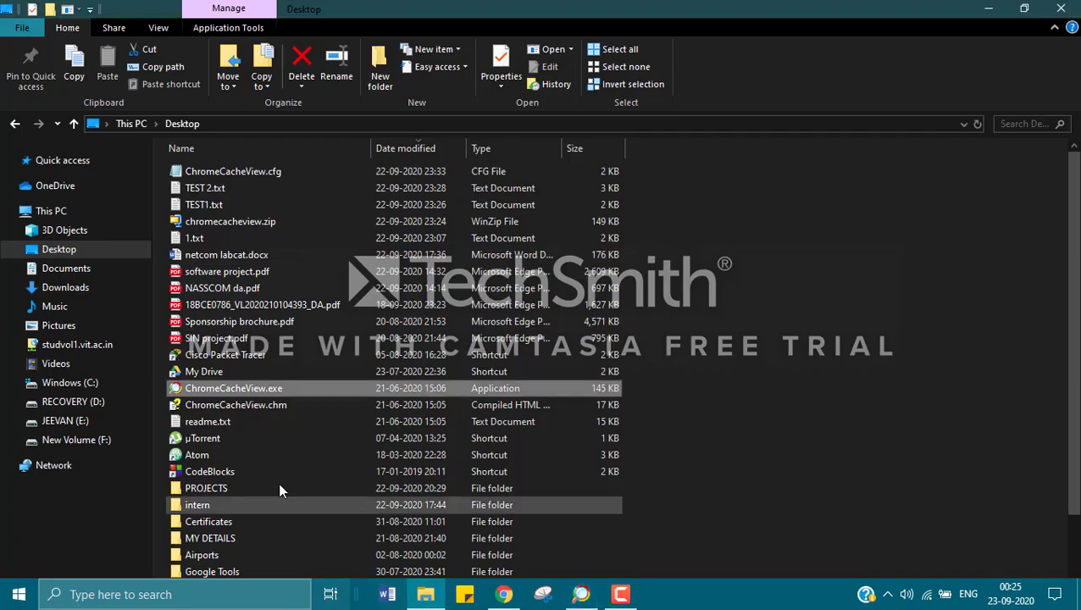
{"action": "scroll", "coordinate": [290, 437], "scroll_direction": "down", "scroll_amount": 2}
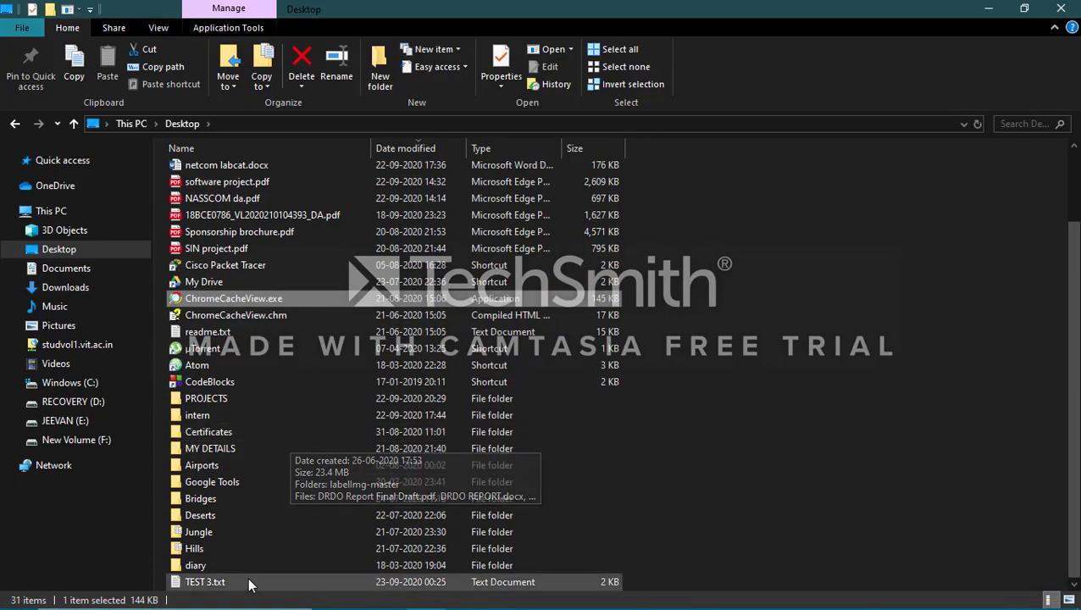
{"action": "double_click", "coordinate": [249, 585]}
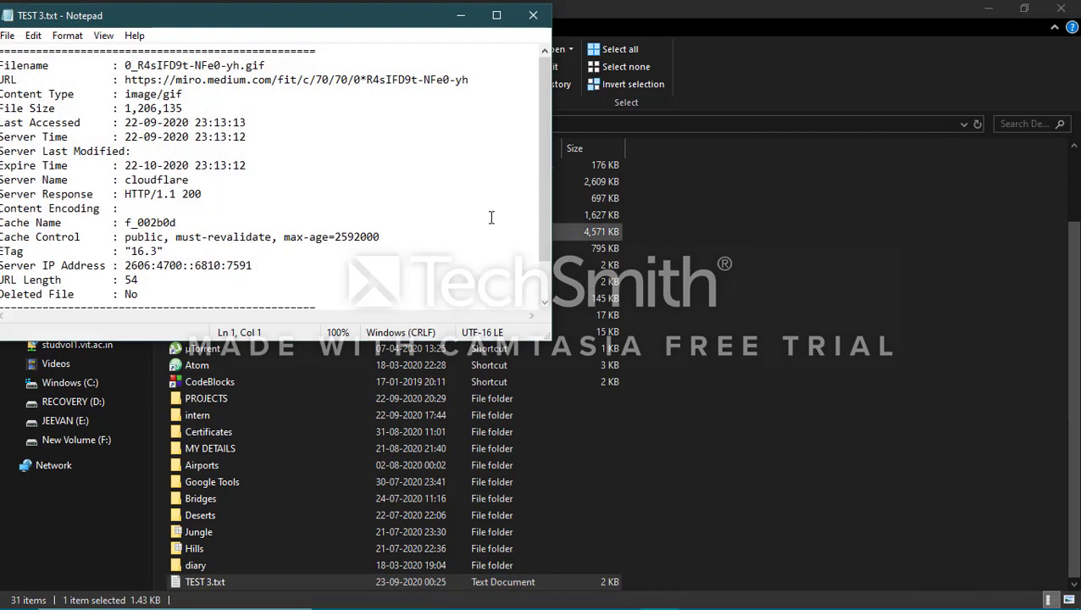
{"action": "left_click_drag", "start_coordinate": [270, 17], "coordinate": [504, 147]}
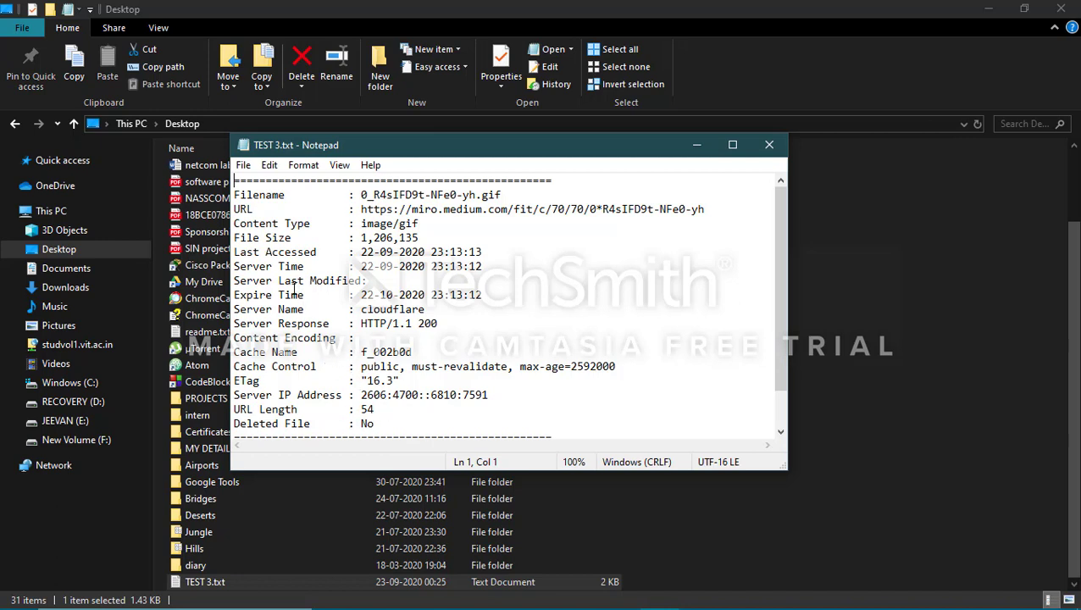
Copy the miro.medium.com URL together with its preceding colon from TEST 3.txt.
{"action": "left_click_drag", "start_coordinate": [407, 233], "coordinate": [719, 214]}
{"action": "left_click", "coordinate": [372, 223]}
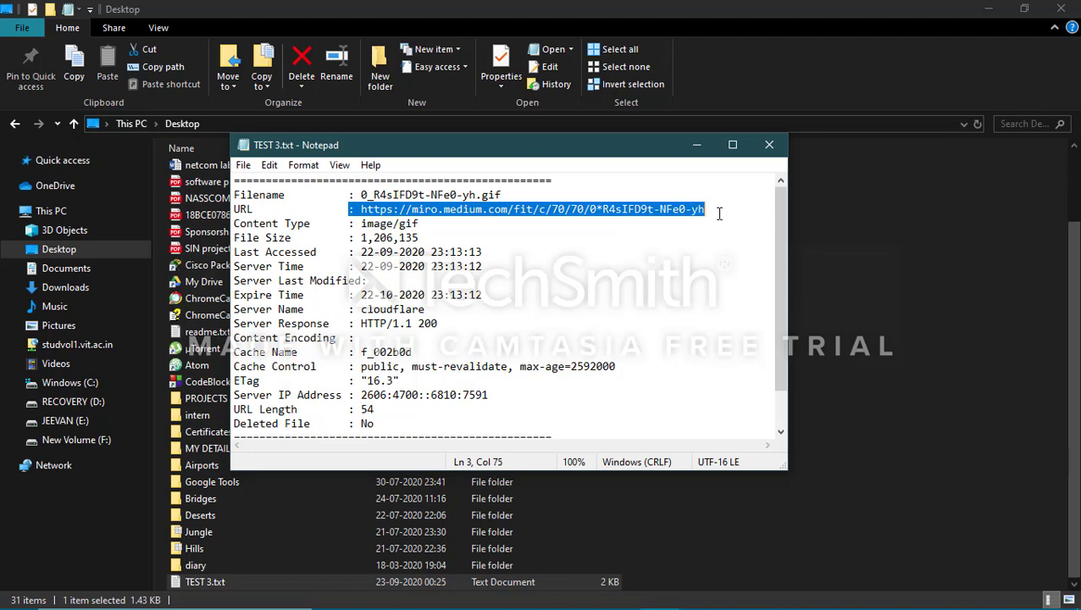
{"action": "right_click", "coordinate": [659, 208]}
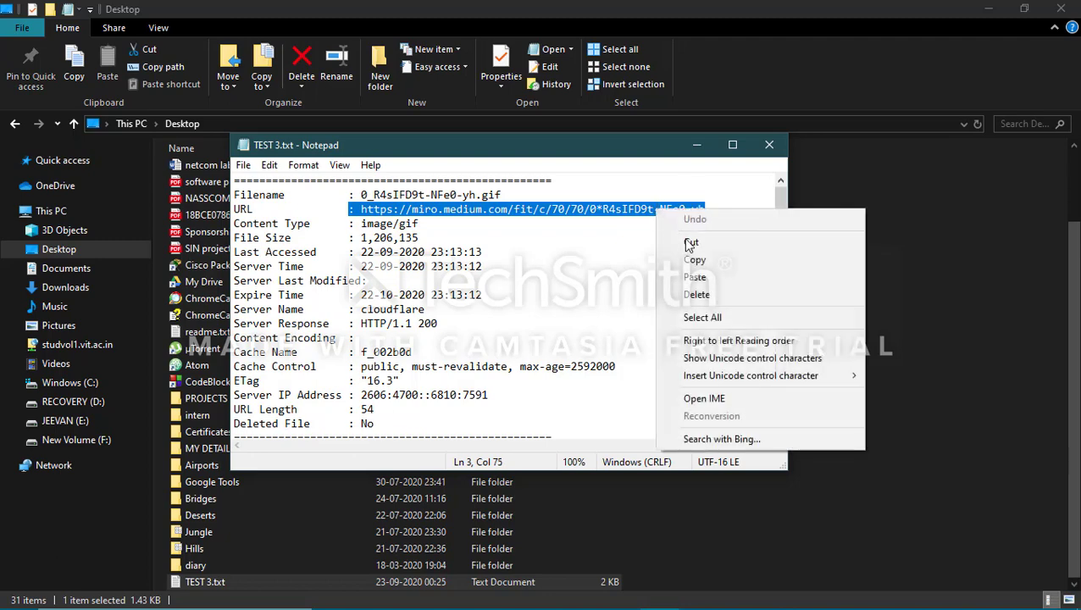
{"action": "left_click", "coordinate": [686, 258]}
Switch to Chrome and close the History and Settings tabs.
{"action": "left_click", "coordinate": [504, 594]}
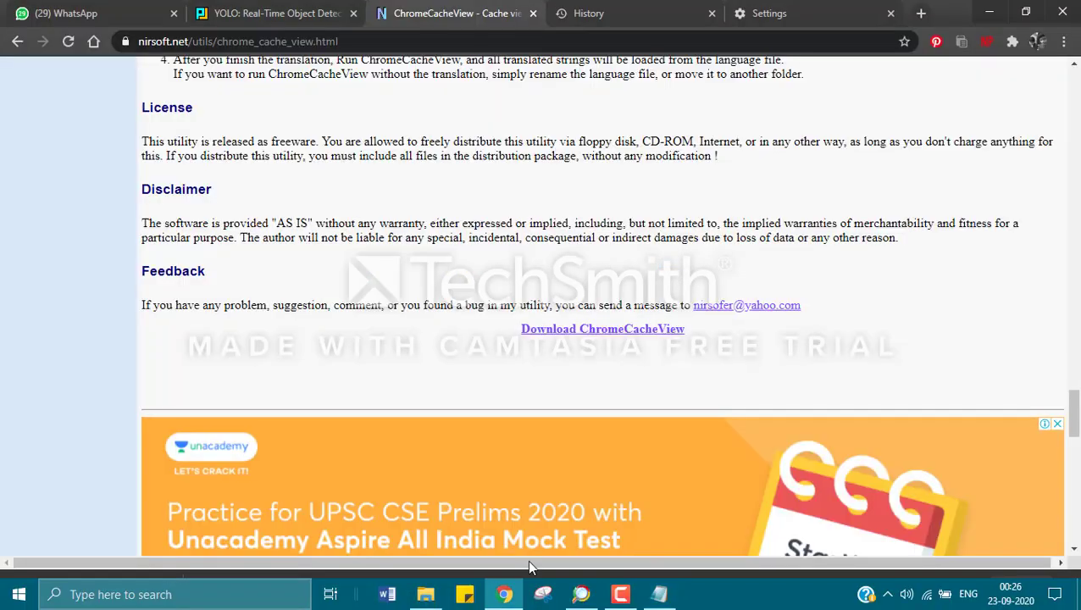
{"action": "left_click", "coordinate": [712, 13]}
{"action": "left_click", "coordinate": [711, 13]}
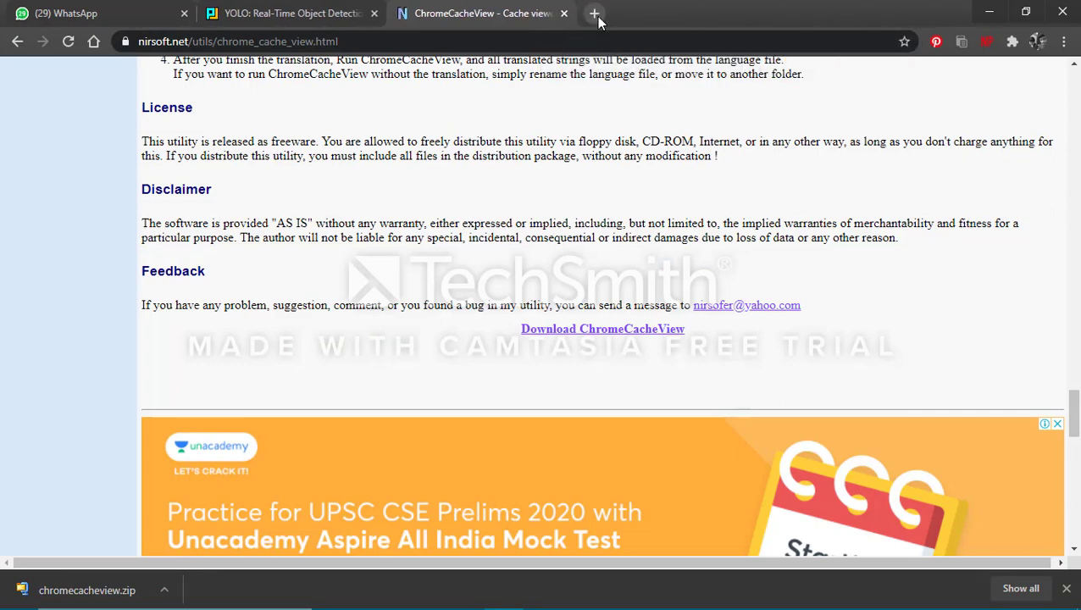
Try to reach the cached image by searching for the copied text in a new tab, retry once, and close the tab.
{"action": "left_click", "coordinate": [594, 13]}
{"action": "left_click", "coordinate": [589, 38]}
{"action": "right_click", "coordinate": [589, 37]}
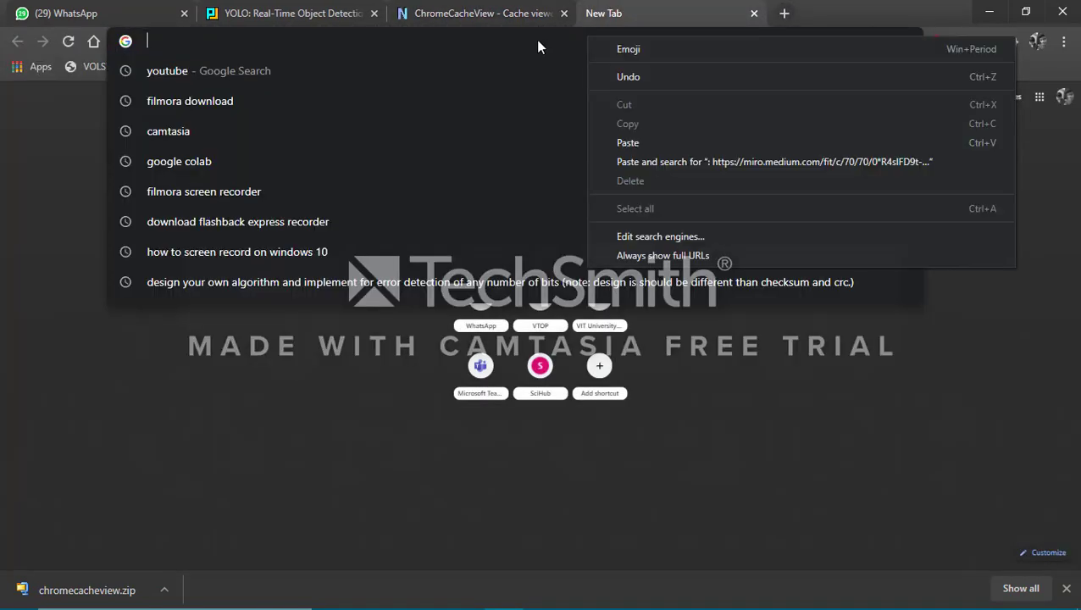
{"action": "left_click", "coordinate": [655, 161]}
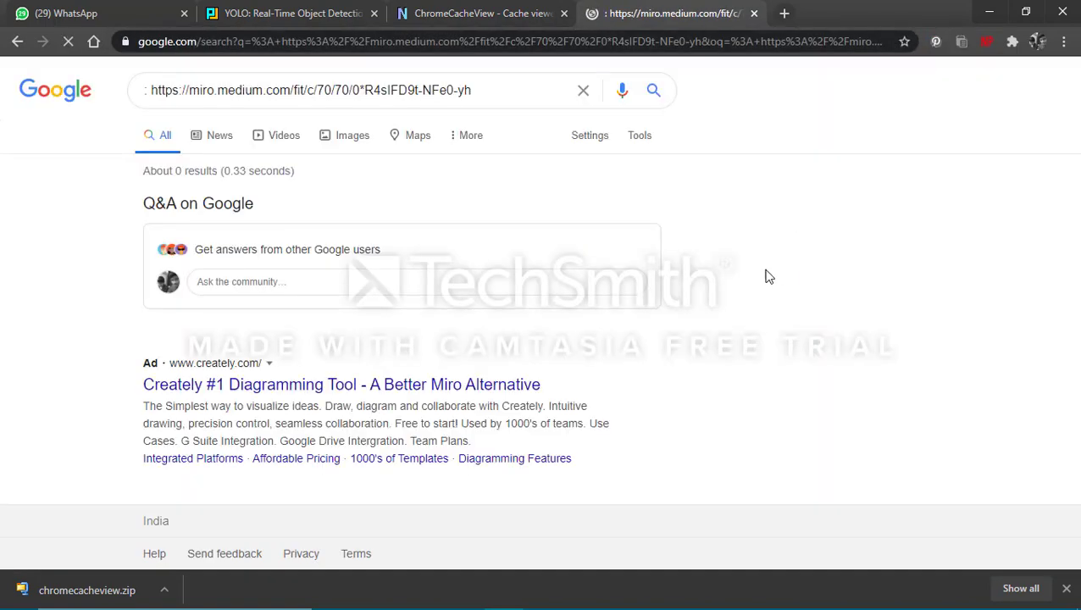
{"action": "left_click", "coordinate": [17, 41]}
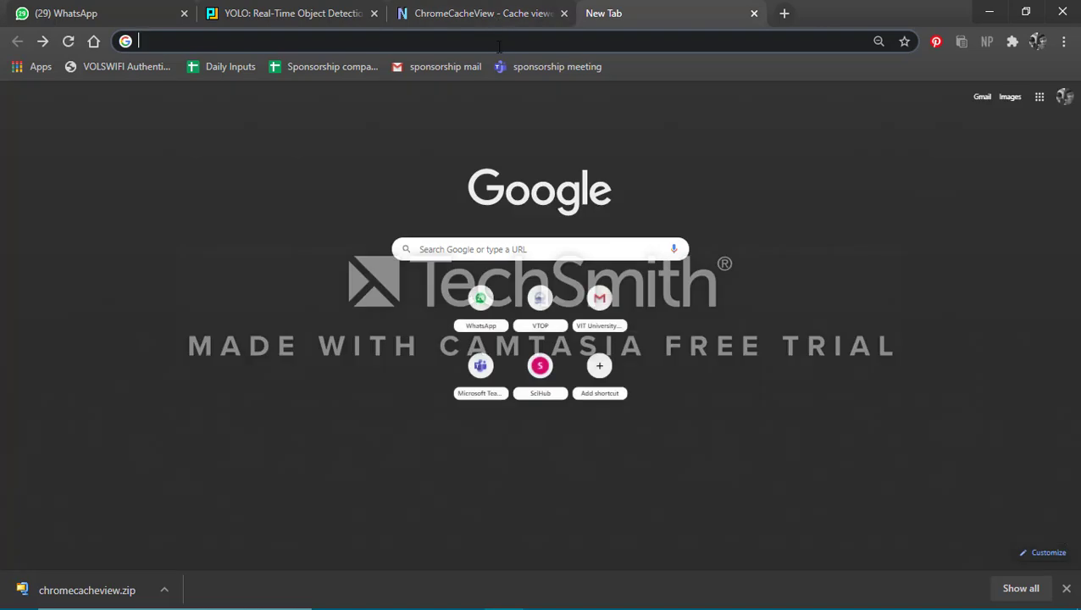
{"action": "right_click", "coordinate": [500, 42]}
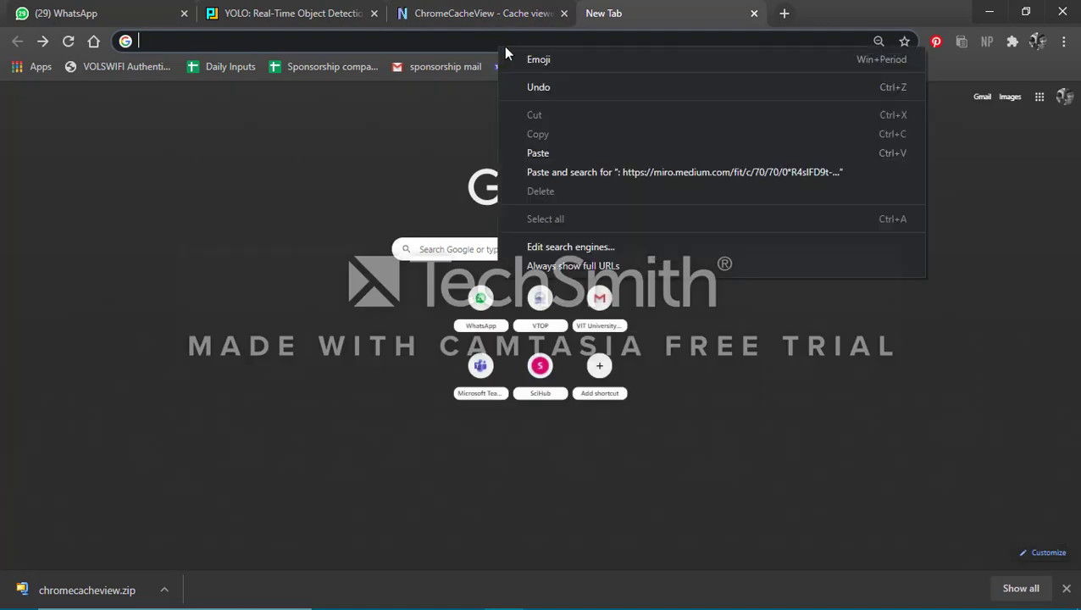
{"action": "left_click", "coordinate": [588, 173]}
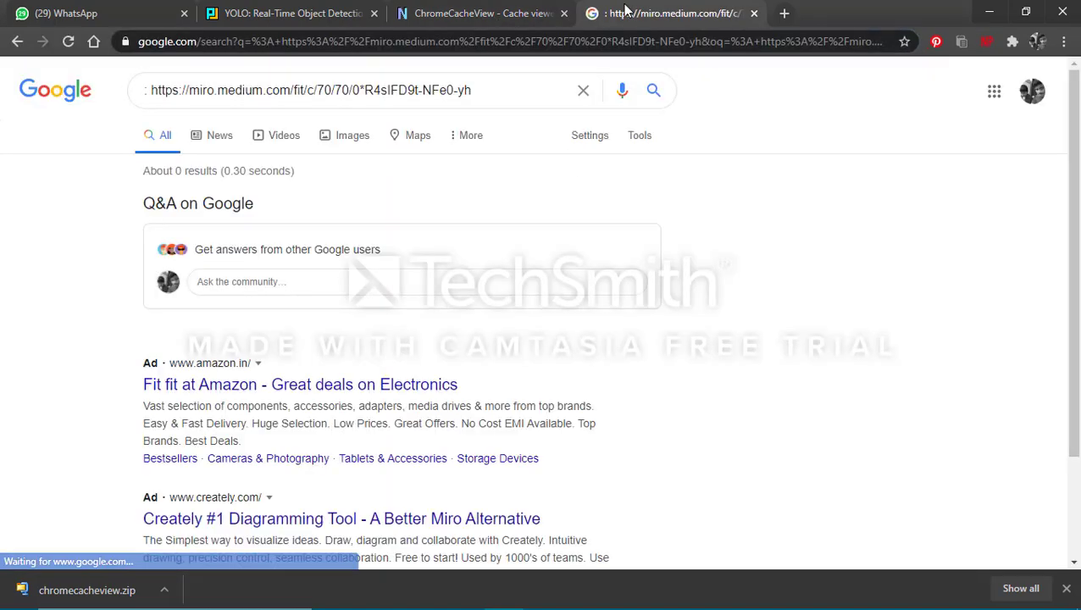
{"action": "left_click", "coordinate": [753, 14]}
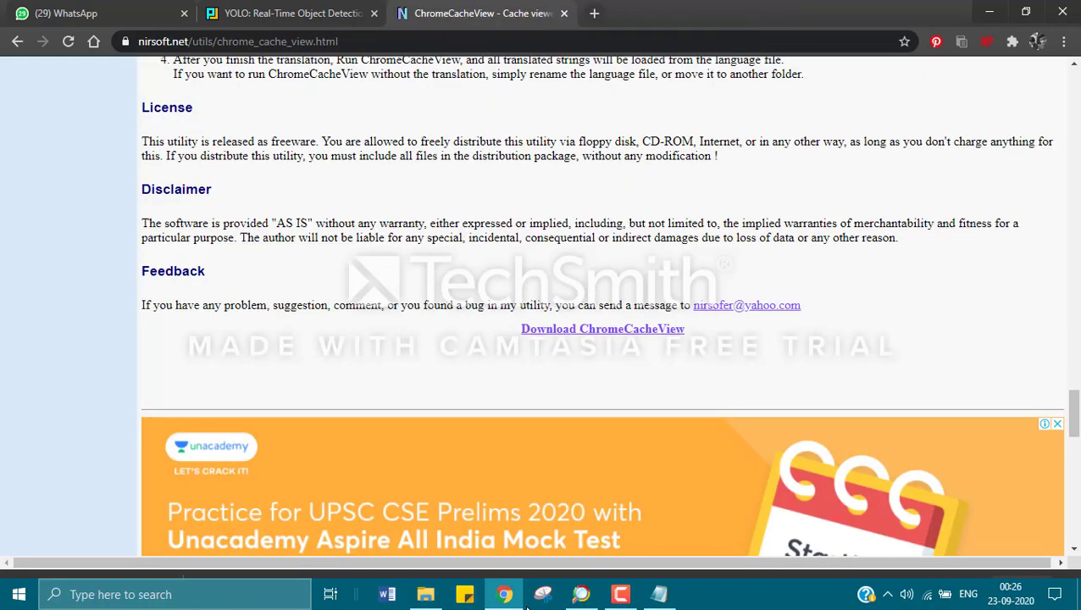
Return to TEST 3.txt in Notepad and copy only the miro.medium.com URL, without the preceding colon.
{"action": "left_click", "coordinate": [659, 594]}
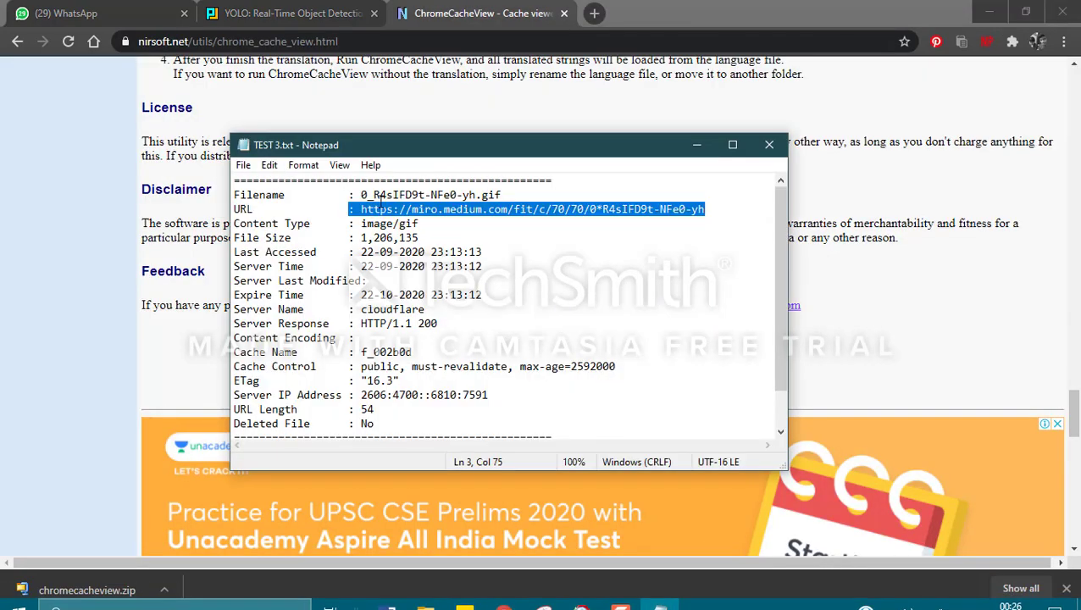
{"action": "left_click", "coordinate": [362, 222]}
{"action": "left_click_drag", "start_coordinate": [362, 214], "coordinate": [706, 210]}
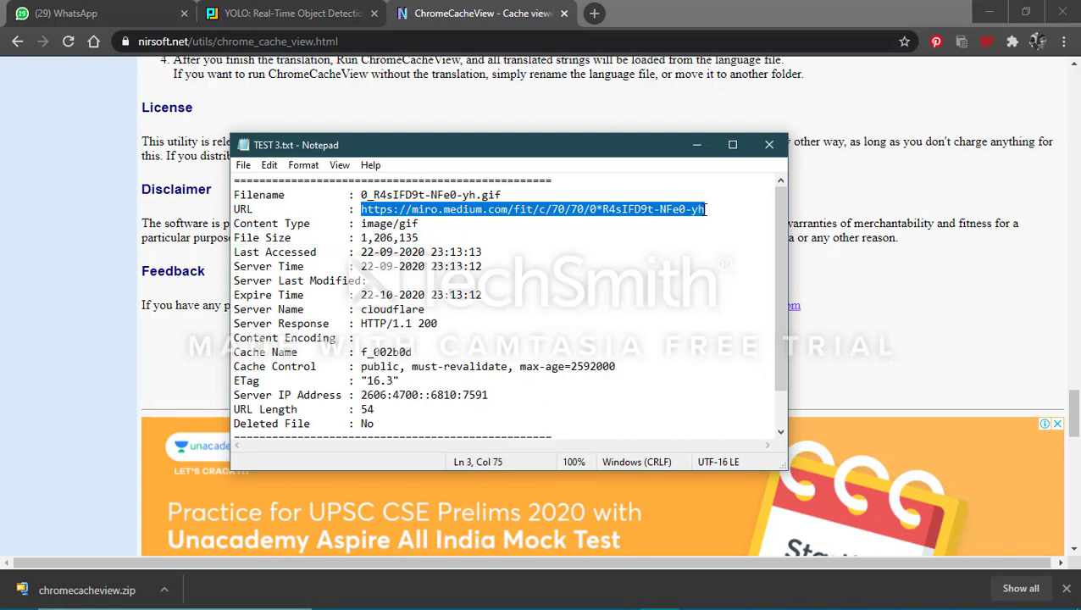
Open the copied miro.medium.com URL in a new Chrome tab.
{"action": "left_click", "coordinate": [594, 14]}
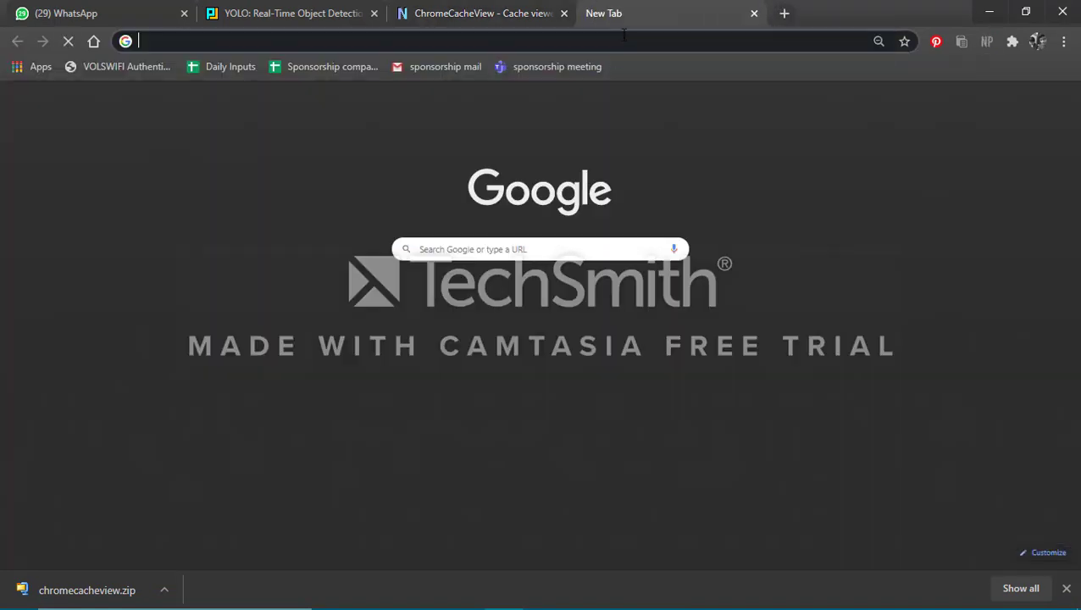
{"action": "left_click", "coordinate": [619, 49]}
{"action": "right_click", "coordinate": [619, 48]}
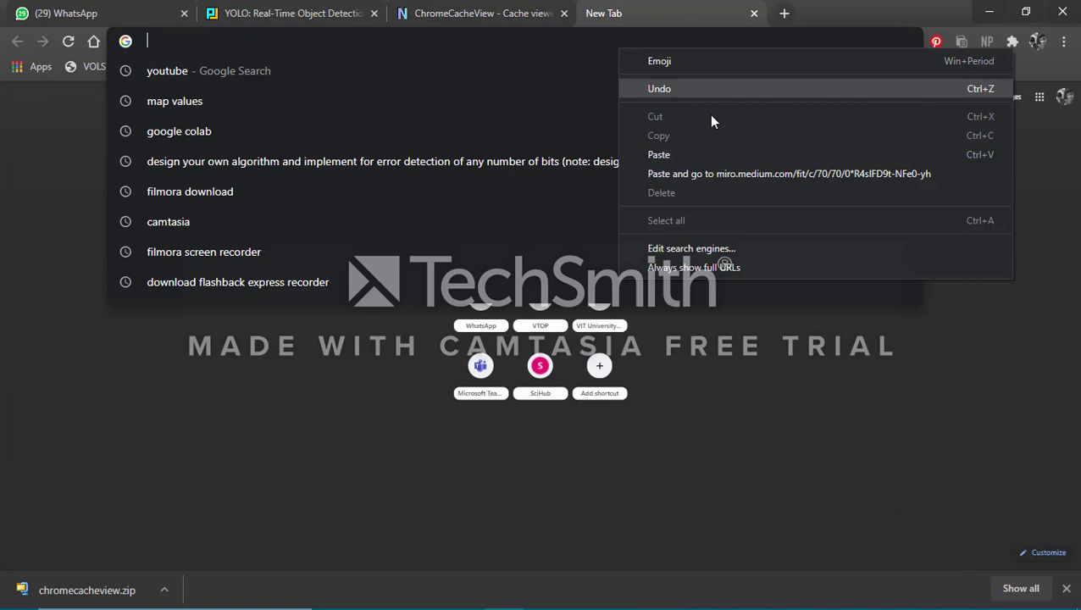
{"action": "left_click", "coordinate": [716, 178]}
View the whole miro.medium.com GIF with its cube.js drill-down chart, and close its tab.
{"action": "scroll", "coordinate": [520, 280], "scroll_direction": "down", "scroll_amount": 3}
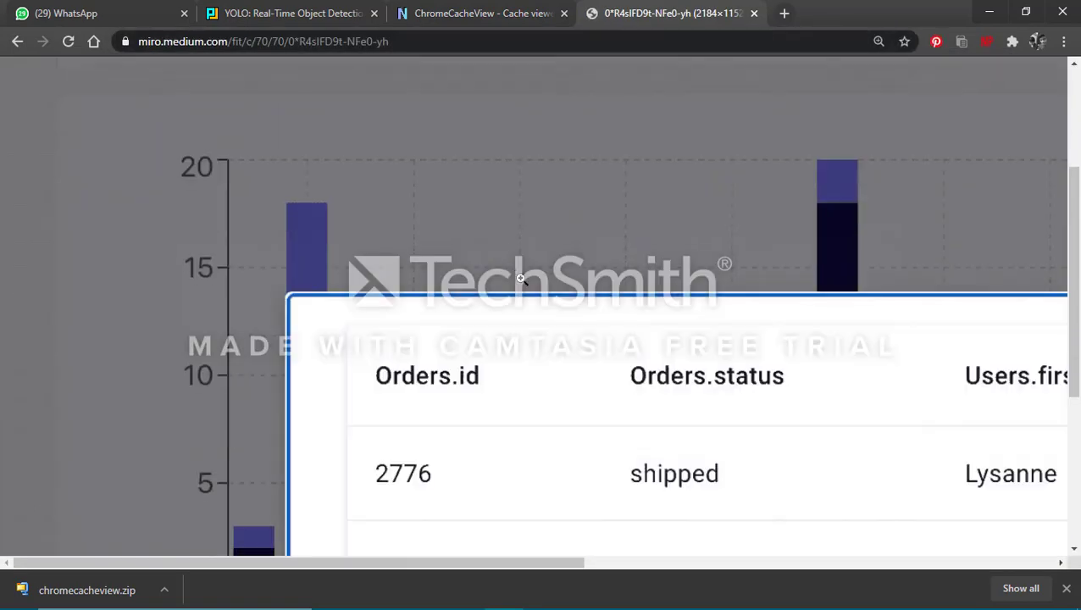
{"action": "scroll", "coordinate": [528, 256], "scroll_direction": "down", "scroll_amount": 4}
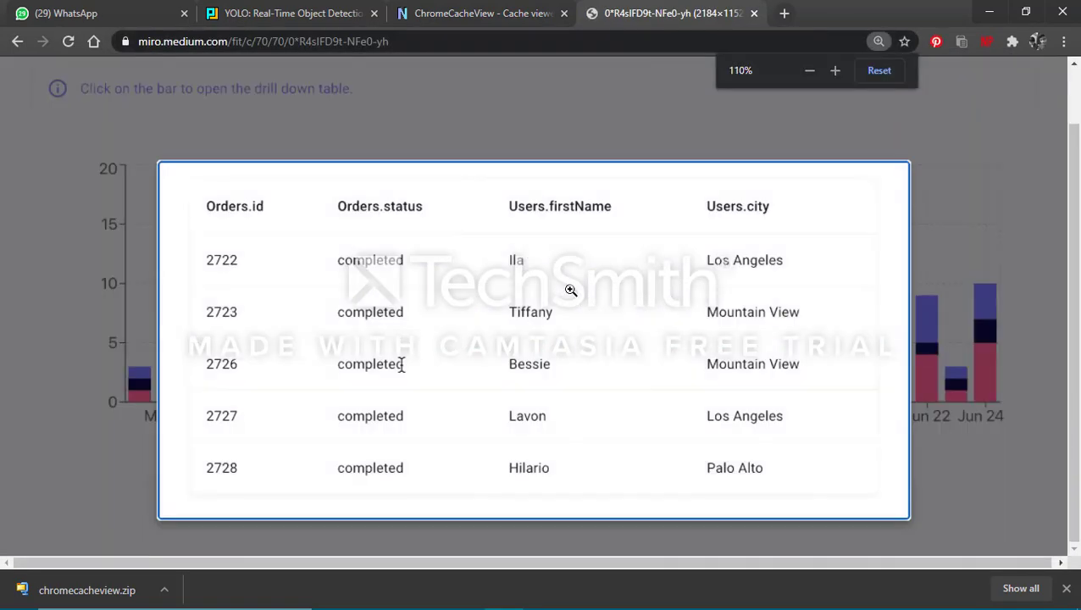
{"action": "scroll", "coordinate": [570, 291], "scroll_direction": "down", "scroll_amount": 1}
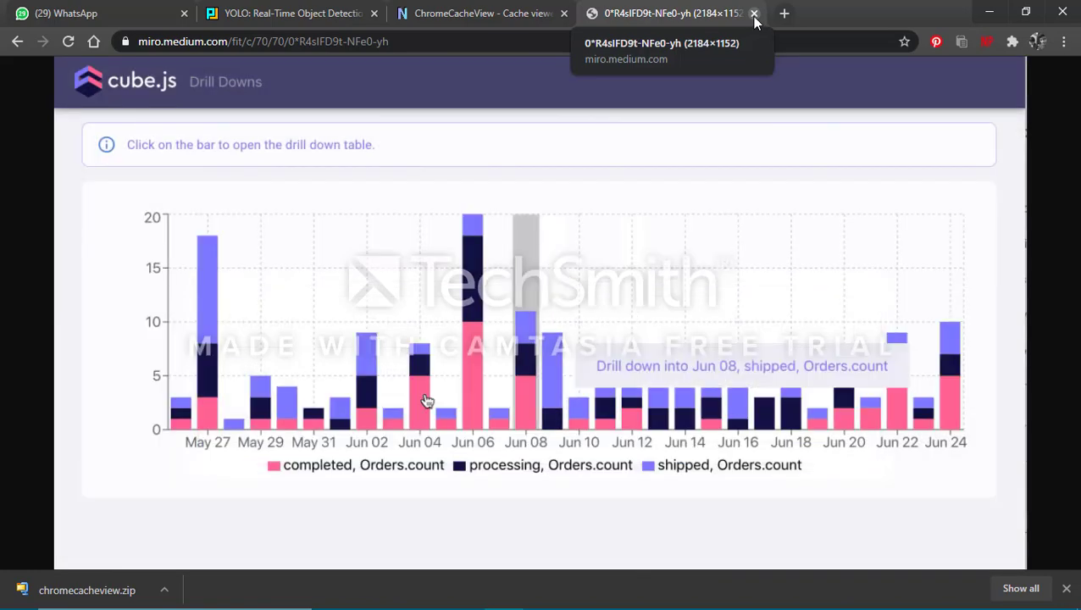
{"action": "left_click", "coordinate": [754, 14]}
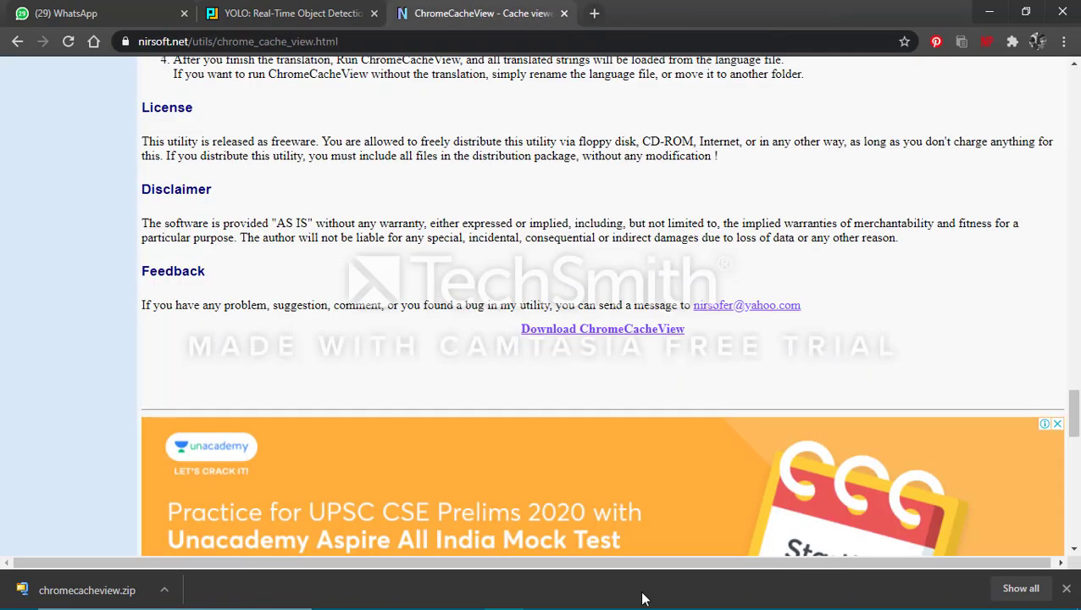
Switch to ChromeCacheView and open the properties of the 1.1.png cache entry.
{"action": "left_click", "coordinate": [581, 594]}
{"action": "scroll", "coordinate": [226, 320], "scroll_direction": "down", "scroll_amount": 1}
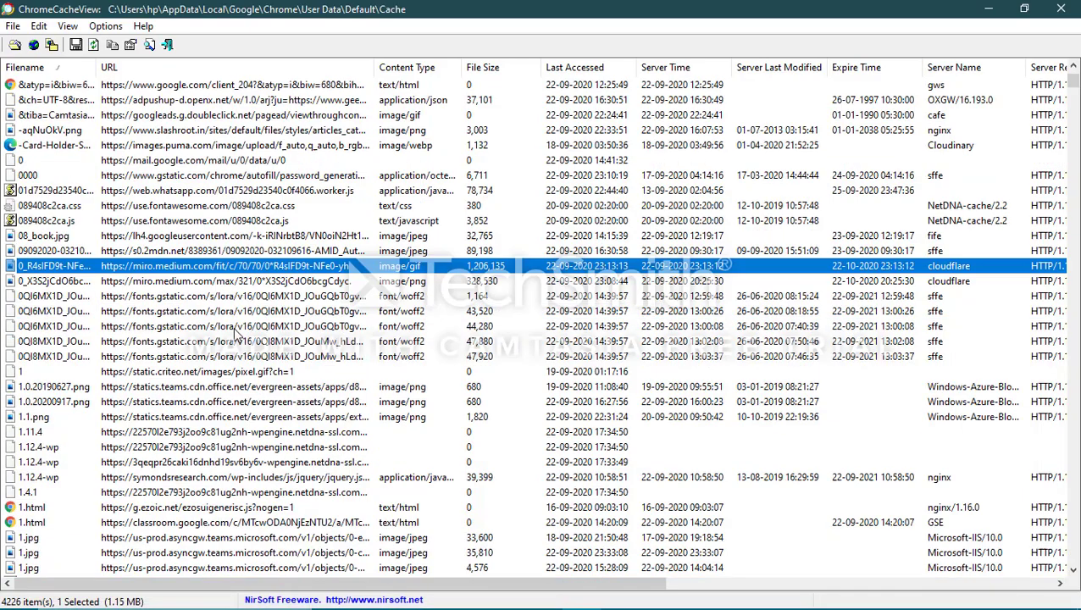
{"action": "left_click", "coordinate": [191, 423]}
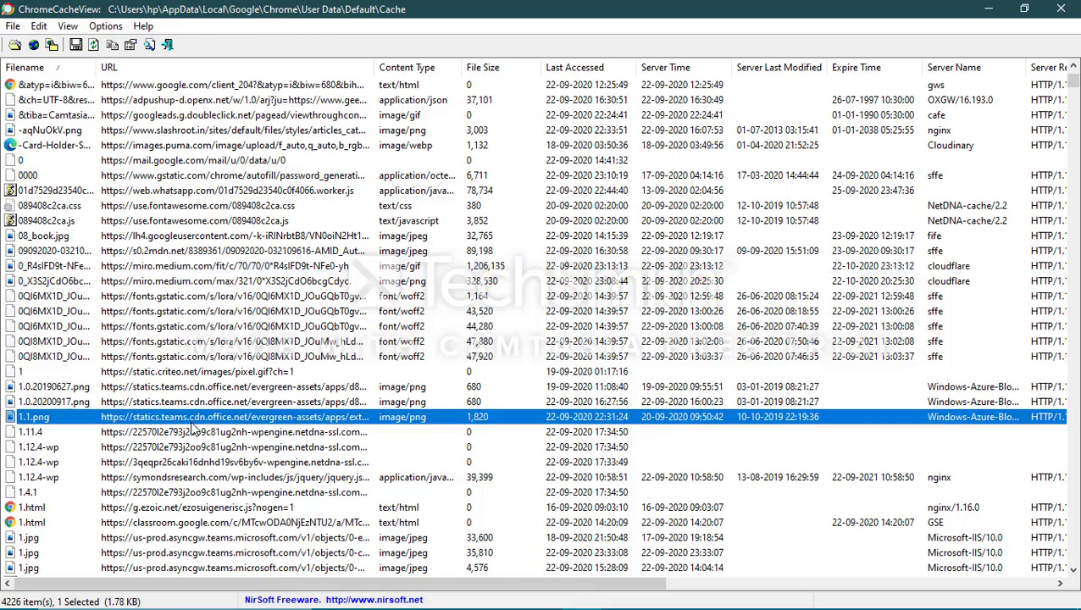
{"action": "scroll", "coordinate": [191, 428], "scroll_direction": "down", "scroll_amount": 2}
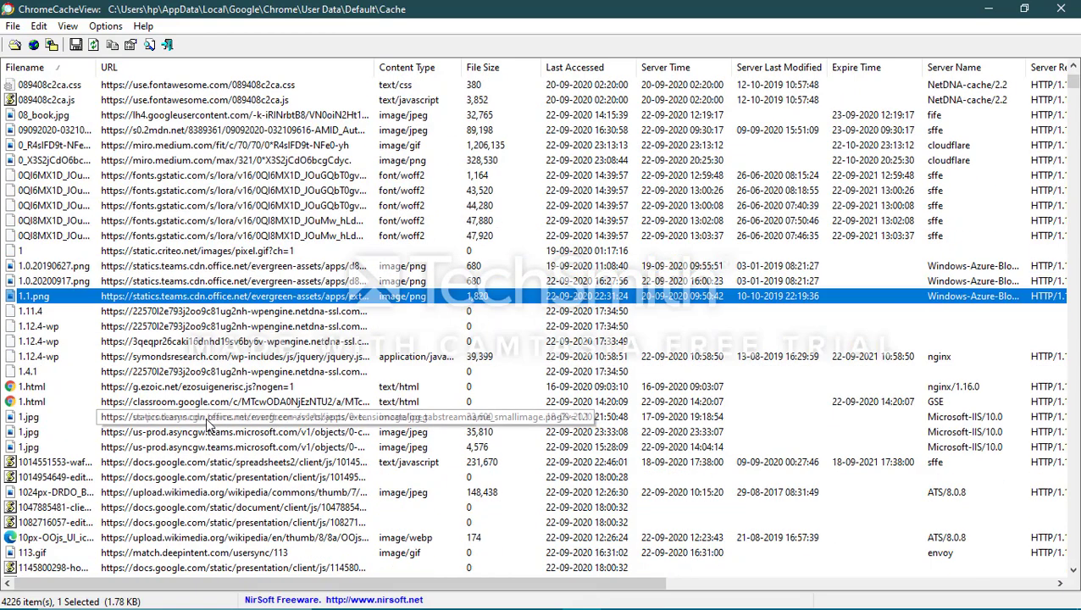
{"action": "right_click", "coordinate": [266, 298]}
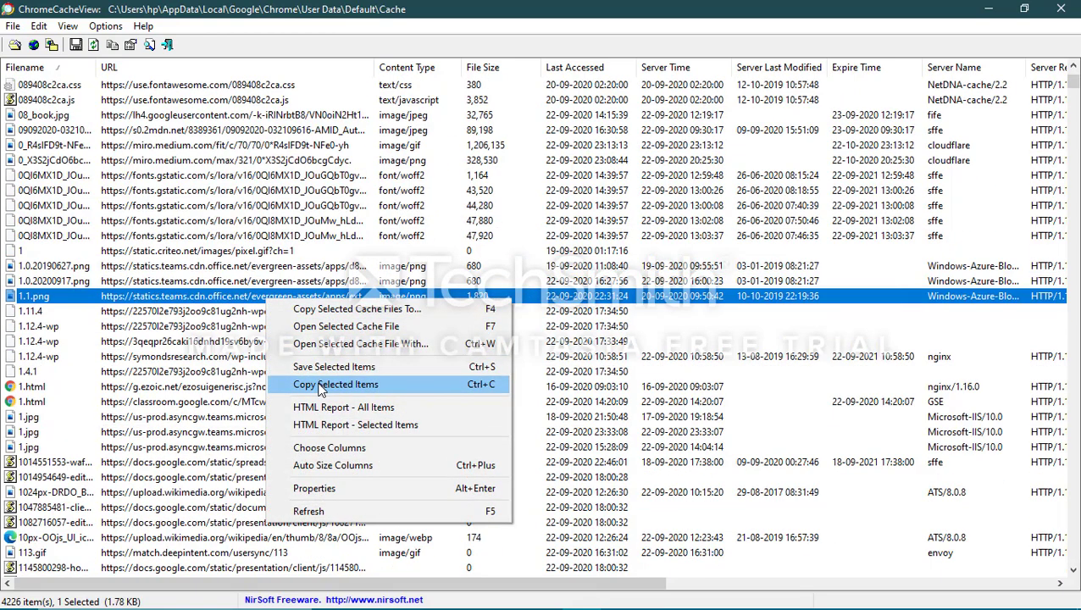
{"action": "key", "text": "alt+Return"}
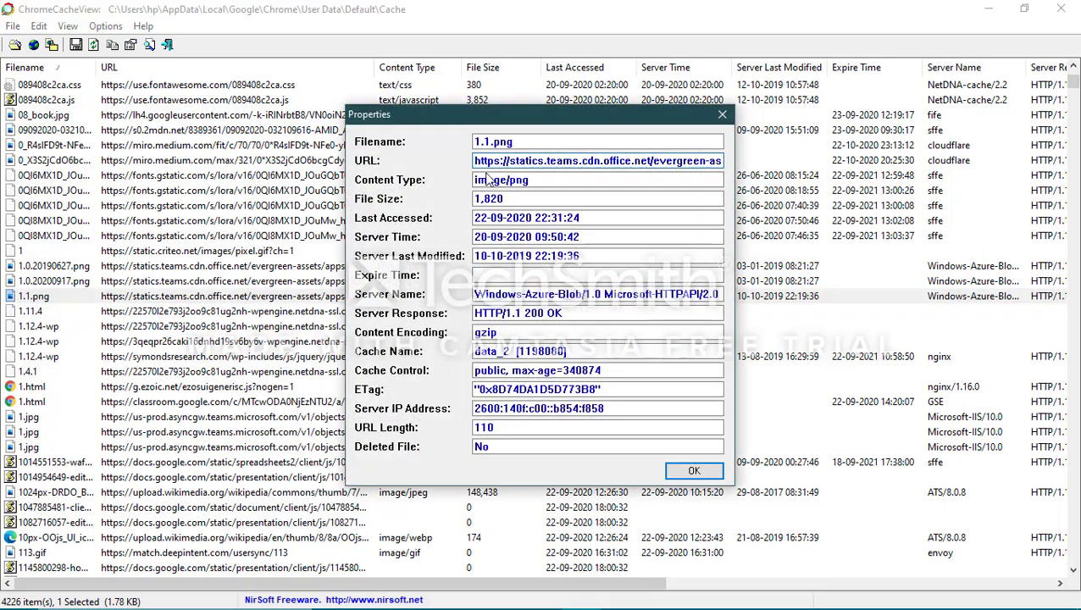
Copy the complete statics.teams.cdn.office.net URL from the properties of the 1.1.png entry.
{"action": "key", "text": "shift+Right"}
{"action": "key", "text": "shift+Right"}
{"action": "key", "text": "shift+Right"}
{"action": "key", "text": "shift+Right"}
{"action": "key", "text": "shift+Right"}
{"action": "key", "text": "shift+Right"}
{"action": "key", "text": "shift+Right"}
{"action": "key", "text": "shift+Right"}
{"action": "key", "text": "shift+Right"}
{"action": "key", "text": "shift+Right"}
{"action": "key", "text": "shift+Right"}
{"action": "key", "text": "shift+Right"}
{"action": "key", "text": "shift+Right"}
{"action": "key", "text": "shift+Right"}
{"action": "key", "text": "shift+Right"}
{"action": "key", "text": "shift+Right"}
{"action": "key", "text": "shift+Right"}
{"action": "key", "text": "shift+Right"}
{"action": "key", "text": "shift+Right"}
{"action": "key", "text": "shift+Right"}
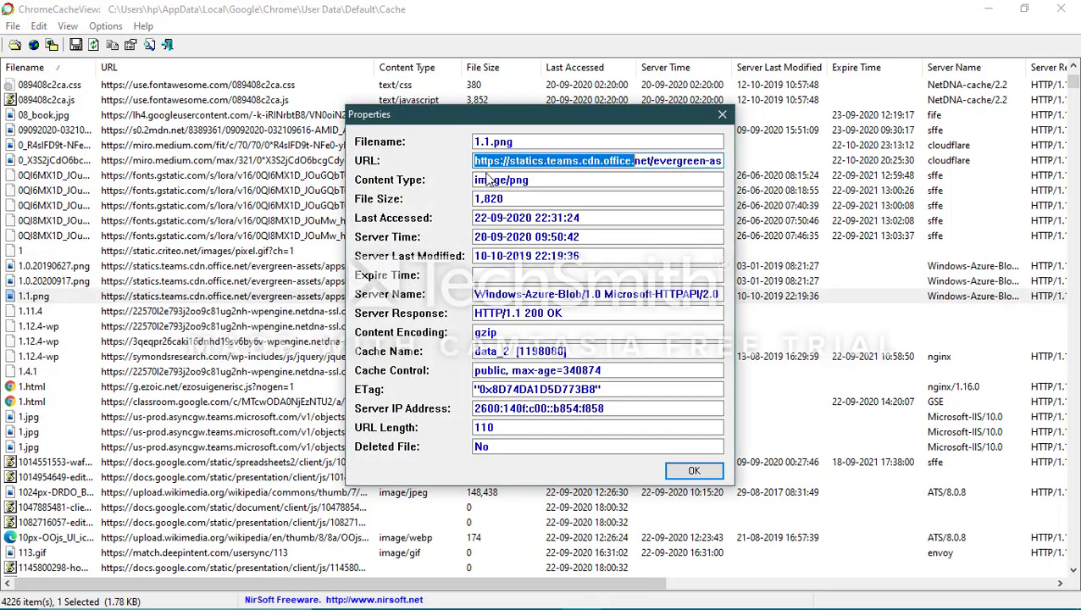
{"action": "key", "text": "shift+Right"}
{"action": "key", "text": "shift+Right"}
{"action": "key", "text": "shift+Right"}
{"action": "key", "text": "shift+Right"}
{"action": "key", "text": "shift+Right"}
{"action": "key", "text": "shift+Right"}
{"action": "key", "text": "shift+Right"}
{"action": "key", "text": "shift+Right"}
{"action": "key", "text": "shift+Right"}
{"action": "key", "text": "shift+Right"}
{"action": "key", "text": "shift+Right"}
{"action": "key", "text": "shift+Right"}
{"action": "key", "text": "shift+Right"}
{"action": "key", "text": "shift+Right"}
{"action": "key", "text": "shift+Right"}
{"action": "key", "text": "shift+Right"}
{"action": "key", "text": "shift+Right"}
{"action": "key", "text": "shift+Right"}
{"action": "key", "text": "shift+Right"}
{"action": "key", "text": "shift+Right"}
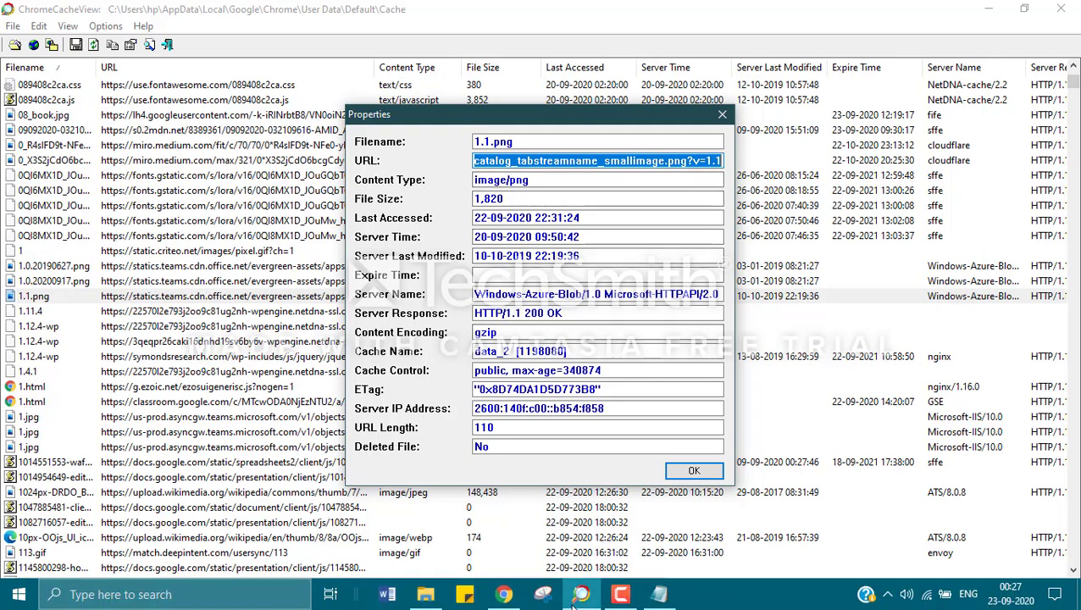
Switch to Chrome and open the copied statics.teams.cdn.office.net URL in a new tab.
{"action": "left_click", "coordinate": [521, 603]}
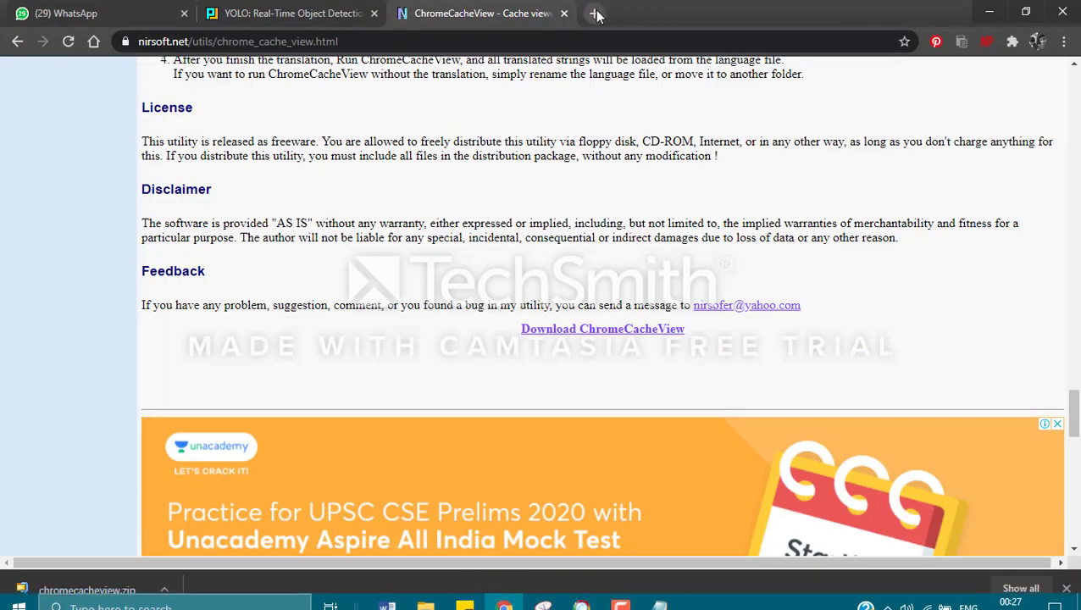
{"action": "left_click", "coordinate": [592, 13]}
{"action": "right_click", "coordinate": [593, 38]}
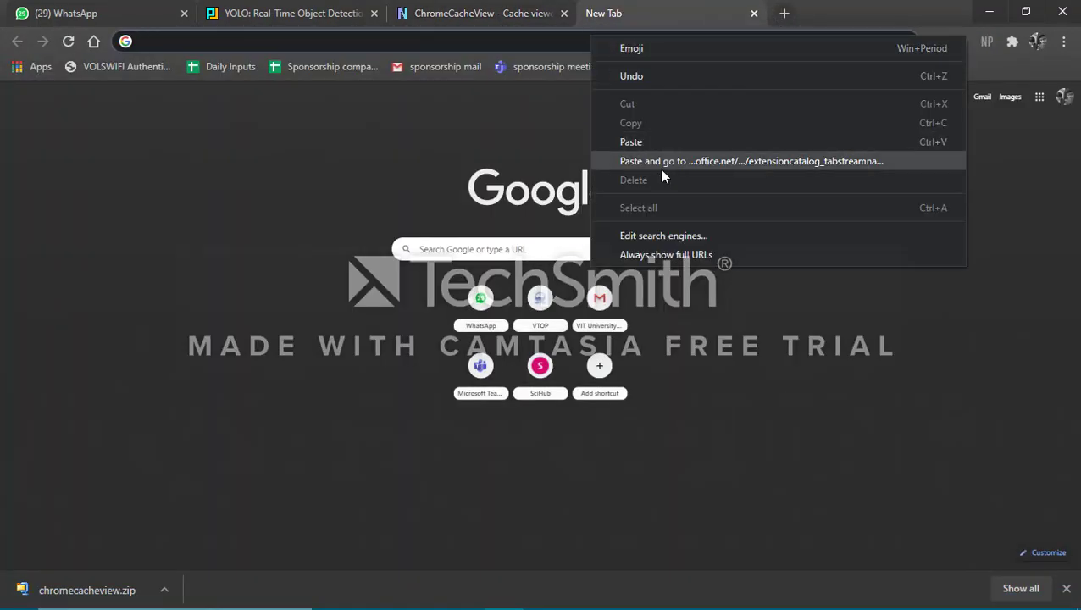
{"action": "left_click", "coordinate": [660, 168]}
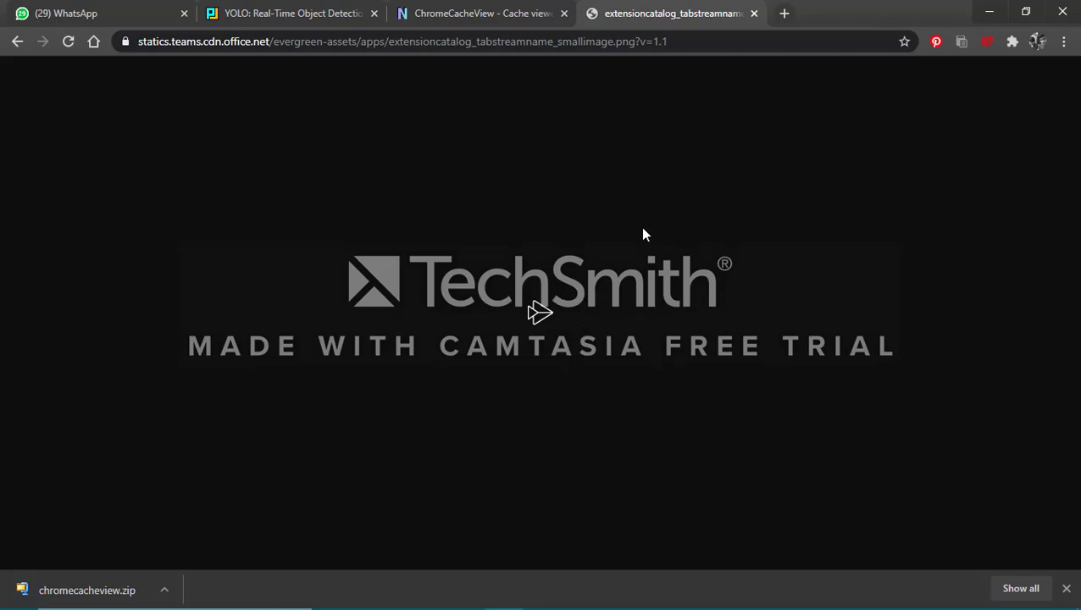
Reopen the closed miro.medium.com GIF tab and return to the statics.teams.cdn.office.net image at default zoom.
{"action": "key", "text": "ctrl+shift+t"}
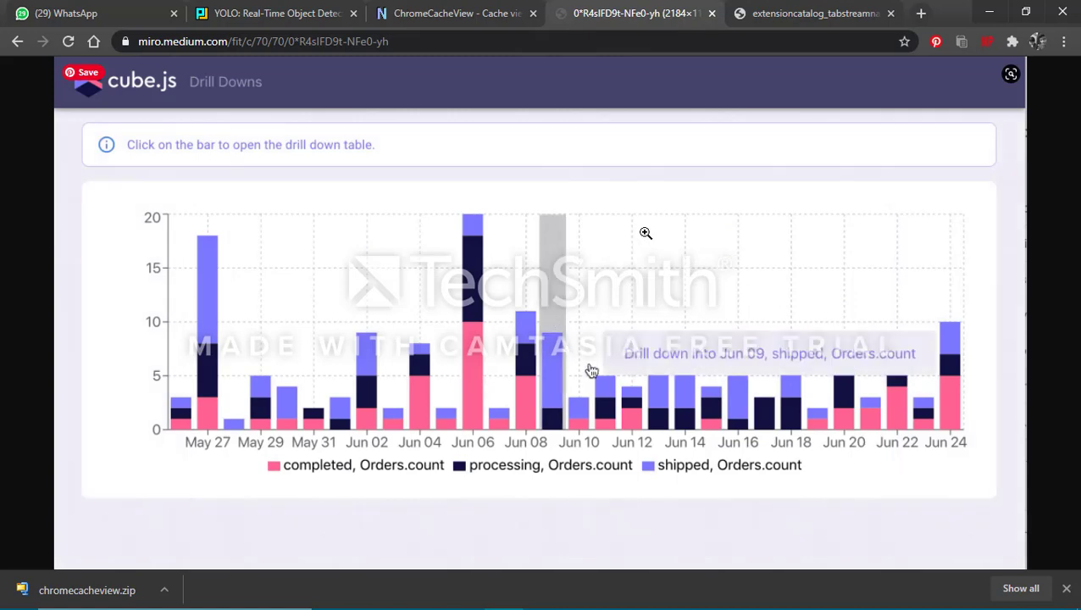
{"action": "left_click", "coordinate": [826, 13]}
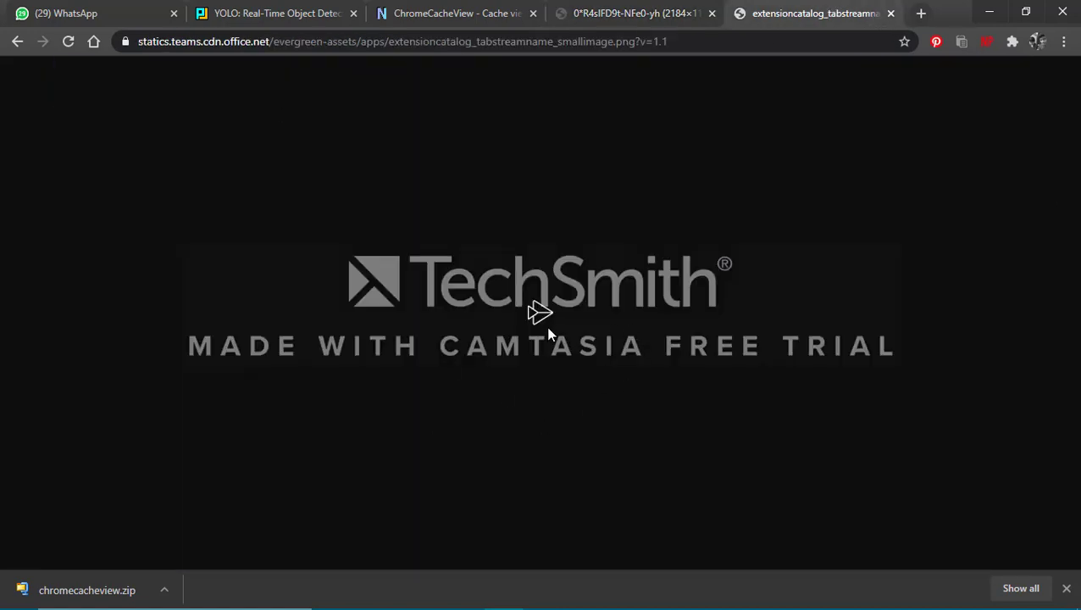
{"action": "key", "text": "ctrl+0"}
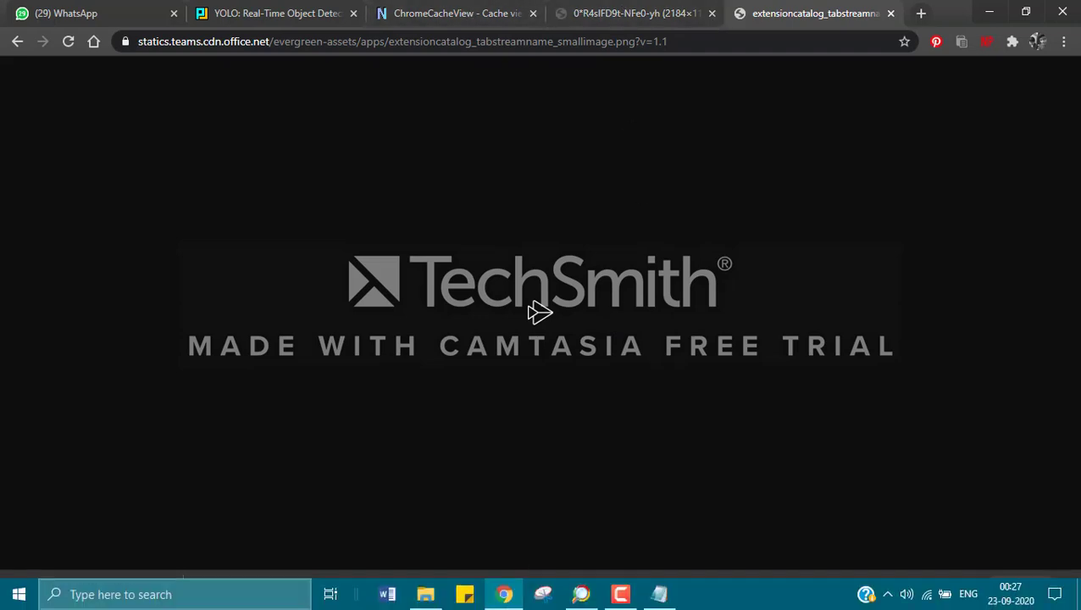
Switch to ChromeCacheView, close the 1.1.png properties and open the properties of the 1_CrI55Tm6yDNMoucPo1tvDg.png cache entry.
{"action": "left_click", "coordinate": [582, 594]}
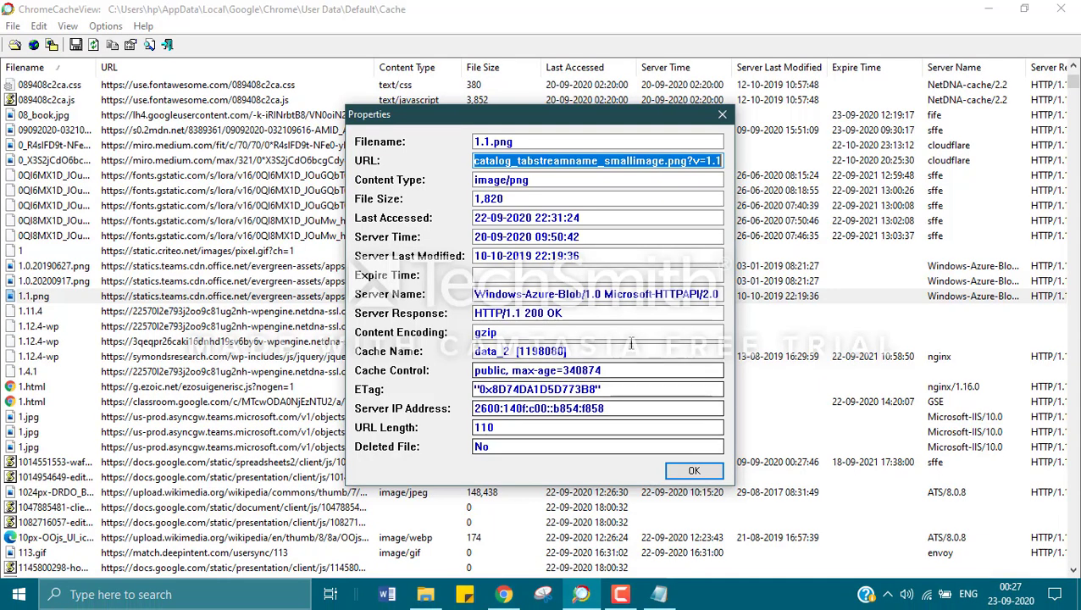
{"action": "left_click", "coordinate": [694, 470]}
{"action": "scroll", "coordinate": [269, 434], "scroll_direction": "down", "scroll_amount": 3}
{"action": "scroll", "coordinate": [269, 435], "scroll_direction": "down", "scroll_amount": 15}
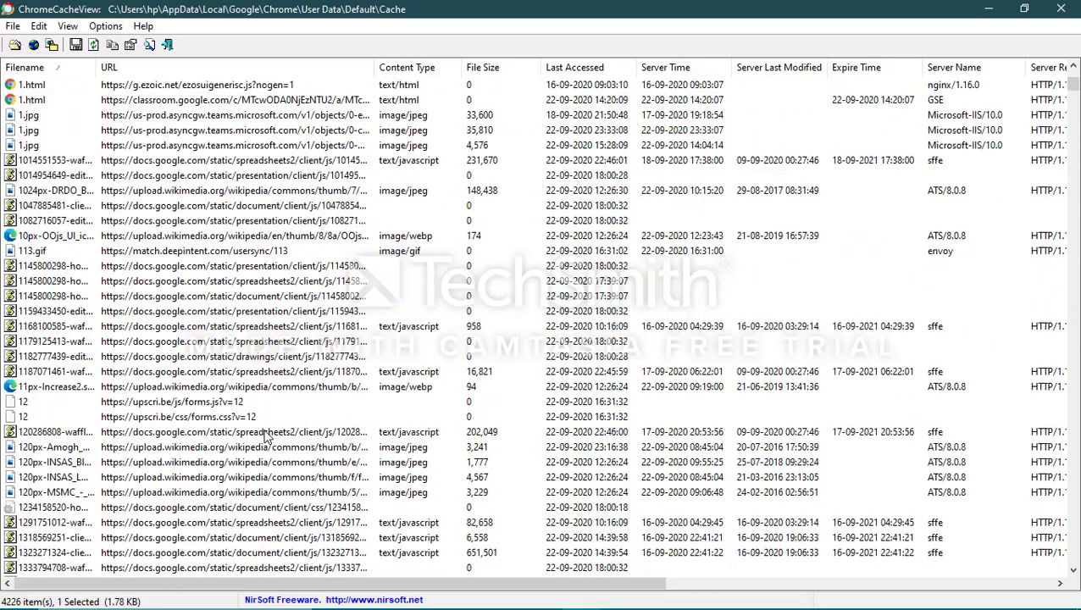
{"action": "scroll", "coordinate": [270, 435], "scroll_direction": "down", "scroll_amount": 15}
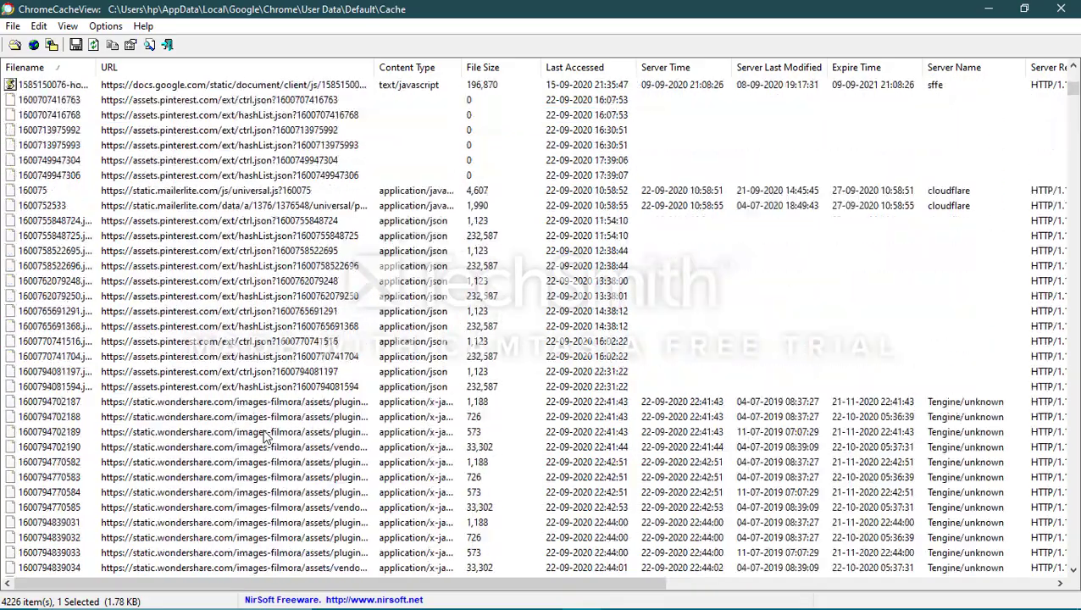
{"action": "scroll", "coordinate": [265, 435], "scroll_direction": "down", "scroll_amount": 7}
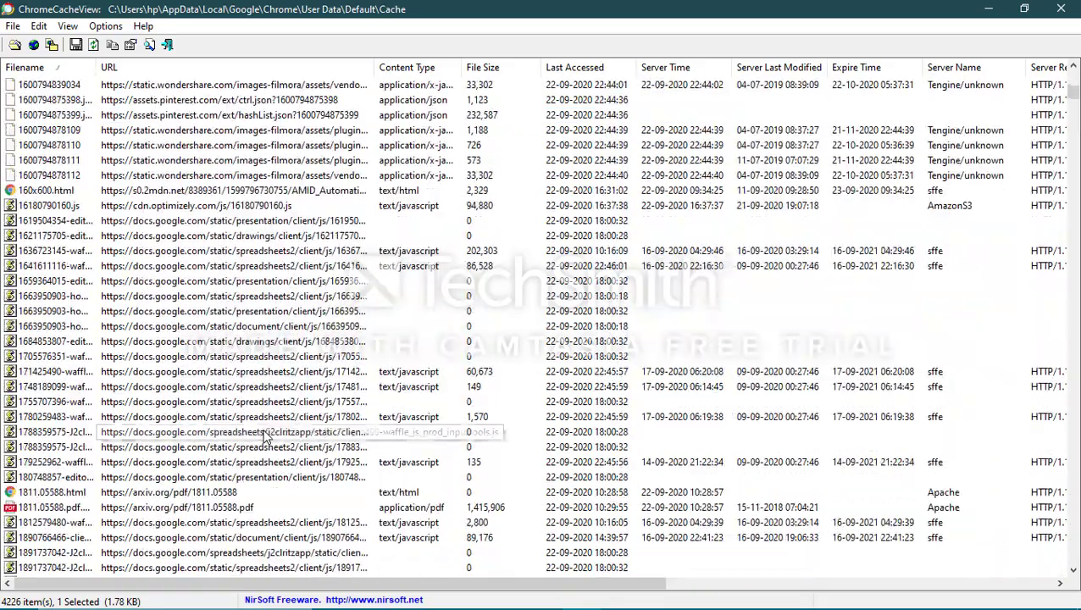
{"action": "scroll", "coordinate": [266, 435], "scroll_direction": "down", "scroll_amount": 4}
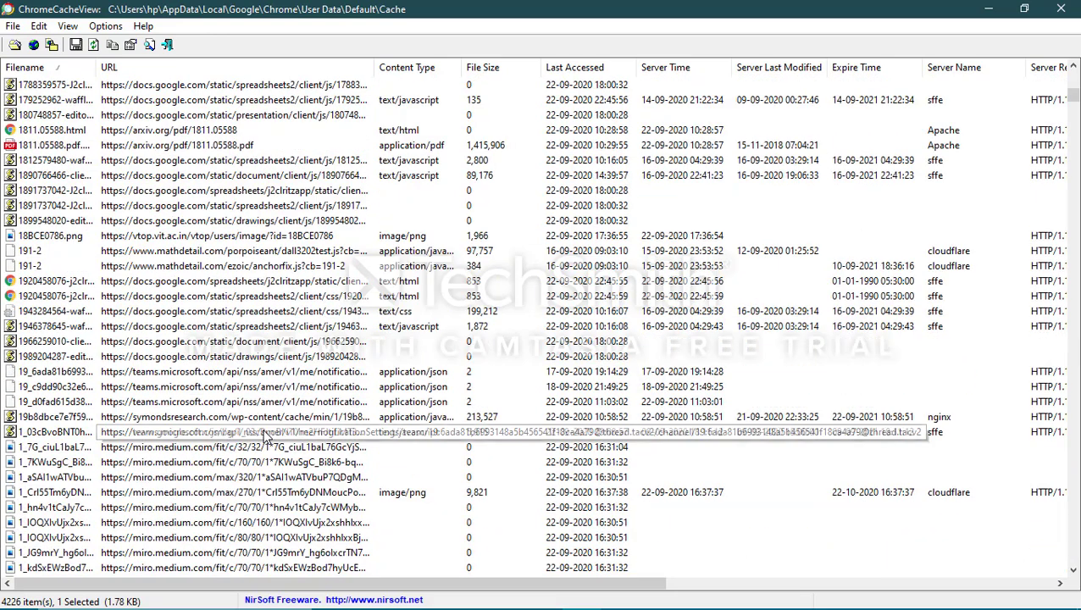
{"action": "left_click", "coordinate": [268, 433]}
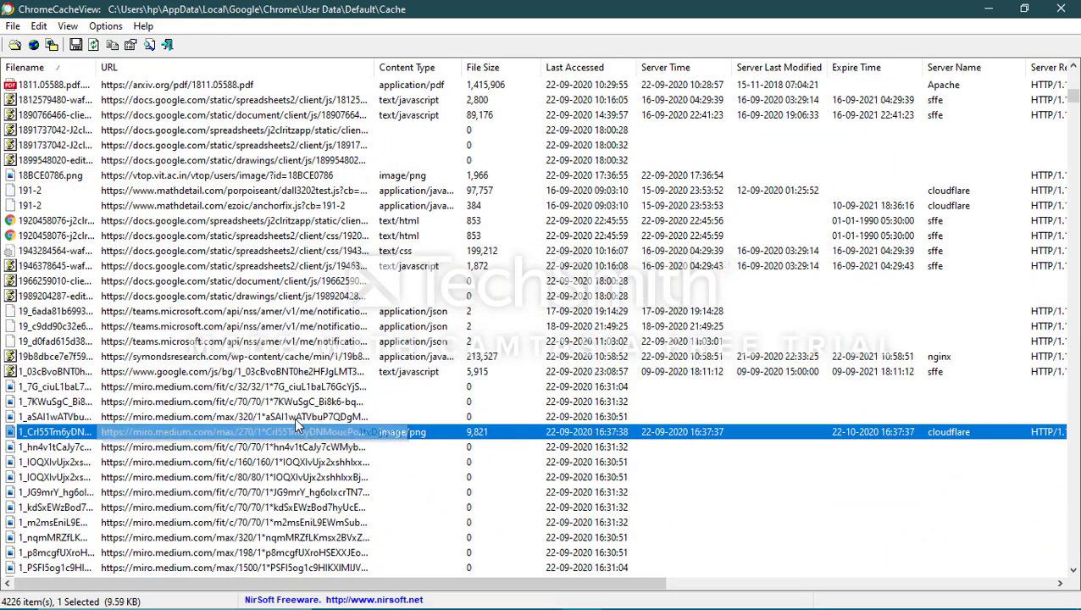
{"action": "right_click", "coordinate": [298, 431]}
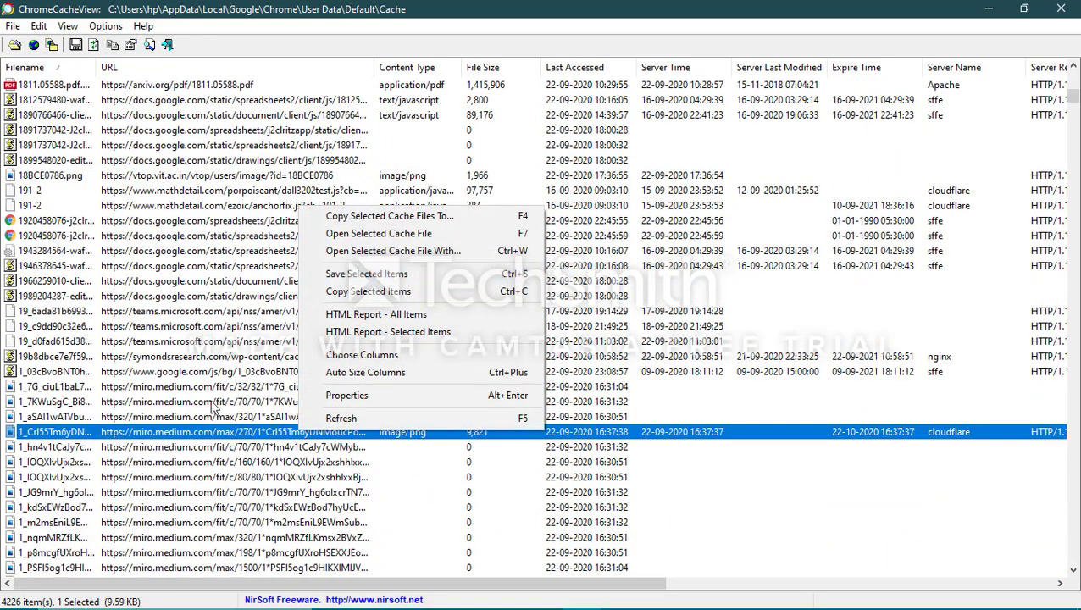
{"action": "left_click", "coordinate": [346, 395]}
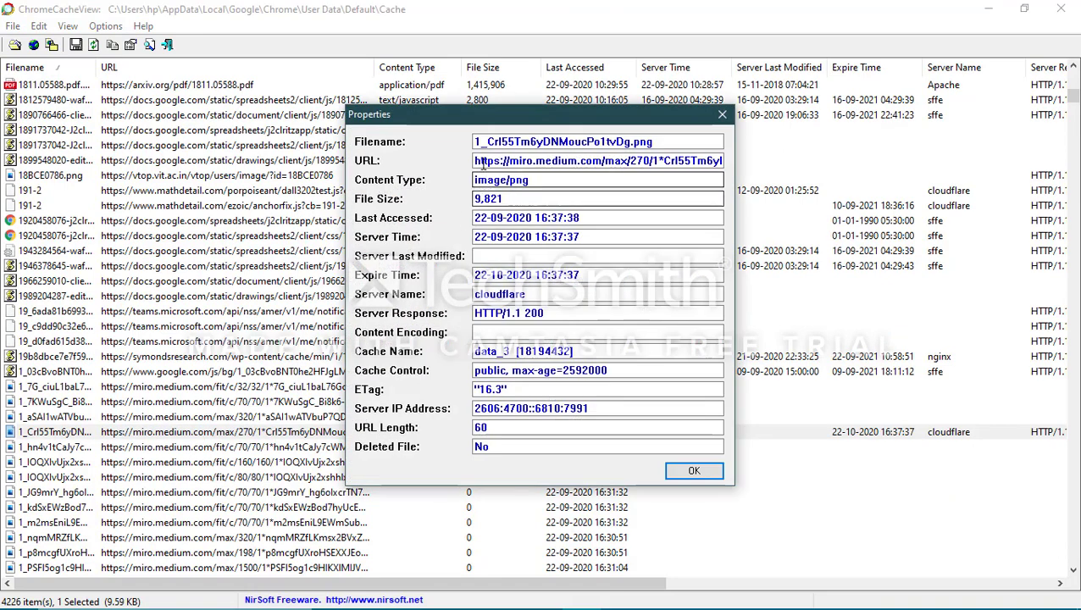
Copy the complete miro.medium.com URL from the 1_CrI55Tm6yDNMoucPo1tvDg.png properties and close them.
{"action": "left_click", "coordinate": [475, 160]}
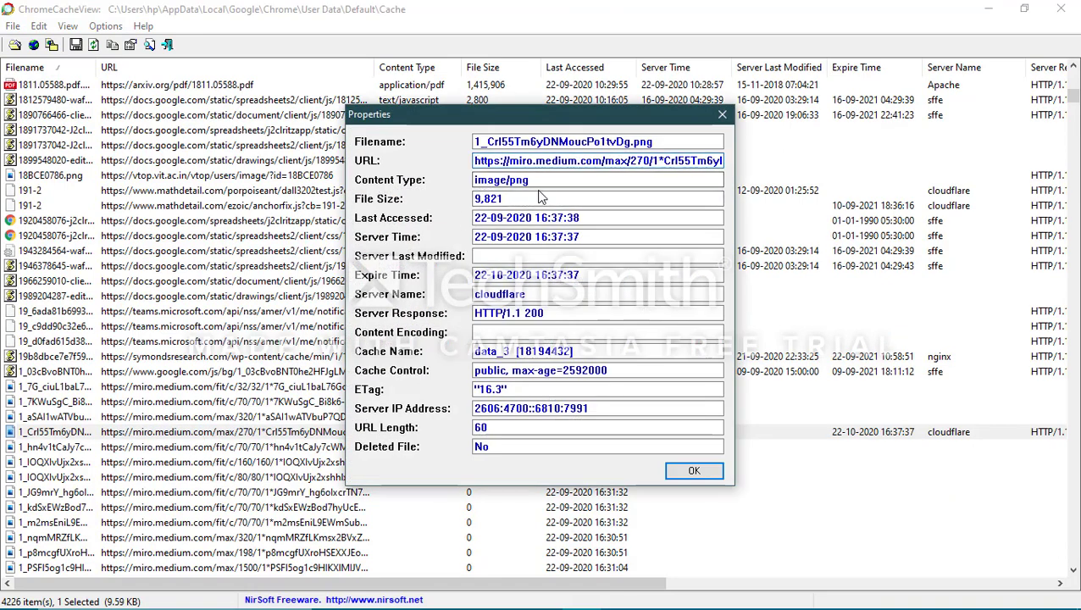
{"action": "key", "text": "shift+Right"}
{"action": "key", "text": "shift+Right"}
{"action": "key", "text": "shift+Right"}
{"action": "key", "text": "shift+Right"}
{"action": "key", "text": "shift+Right"}
{"action": "key", "text": "shift+Right"}
{"action": "key", "text": "shift+Right"}
{"action": "key", "text": "shift+Right"}
{"action": "key", "text": "shift+Right"}
{"action": "key", "text": "shift+Right"}
{"action": "key", "text": "shift+Right"}
{"action": "key", "text": "shift+Right"}
{"action": "key", "text": "shift+Right"}
{"action": "key", "text": "shift+Right"}
{"action": "key", "text": "shift+Right"}
{"action": "key", "text": "shift+Right"}
{"action": "key", "text": "shift+Right"}
{"action": "key", "text": "shift+Right"}
{"action": "key", "text": "shift+Right"}
{"action": "key", "text": "shift+Right"}
{"action": "key", "text": "shift+Right"}
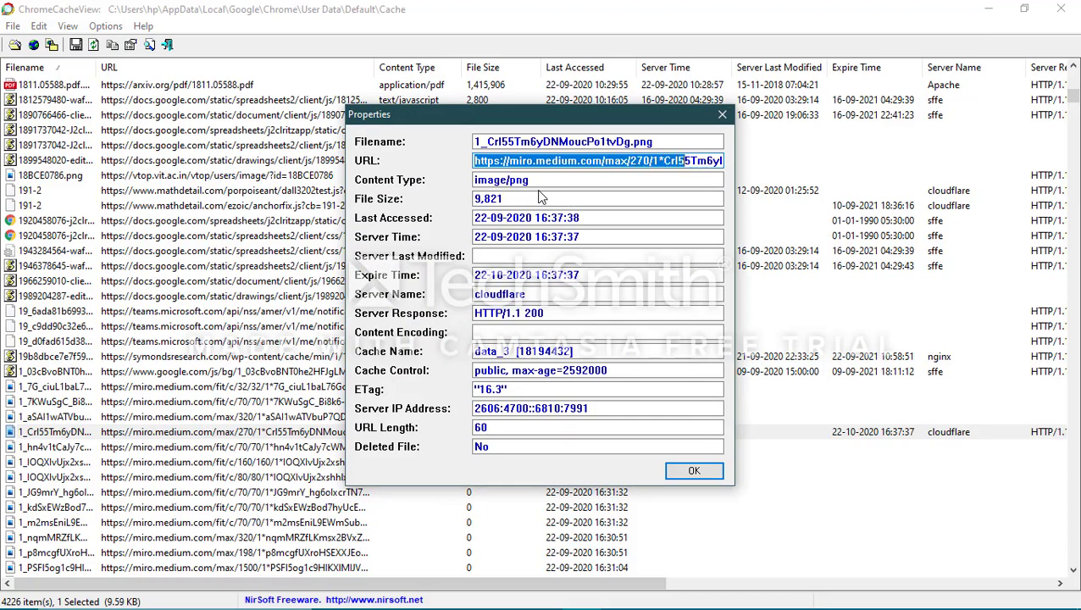
{"action": "key", "text": "shift+Right"}
{"action": "key", "text": "shift+Right"}
{"action": "key", "text": "shift+Right"}
{"action": "key", "text": "shift+Right"}
{"action": "key", "text": "shift+Right"}
{"action": "key", "text": "shift+Right"}
{"action": "key", "text": "shift+Right"}
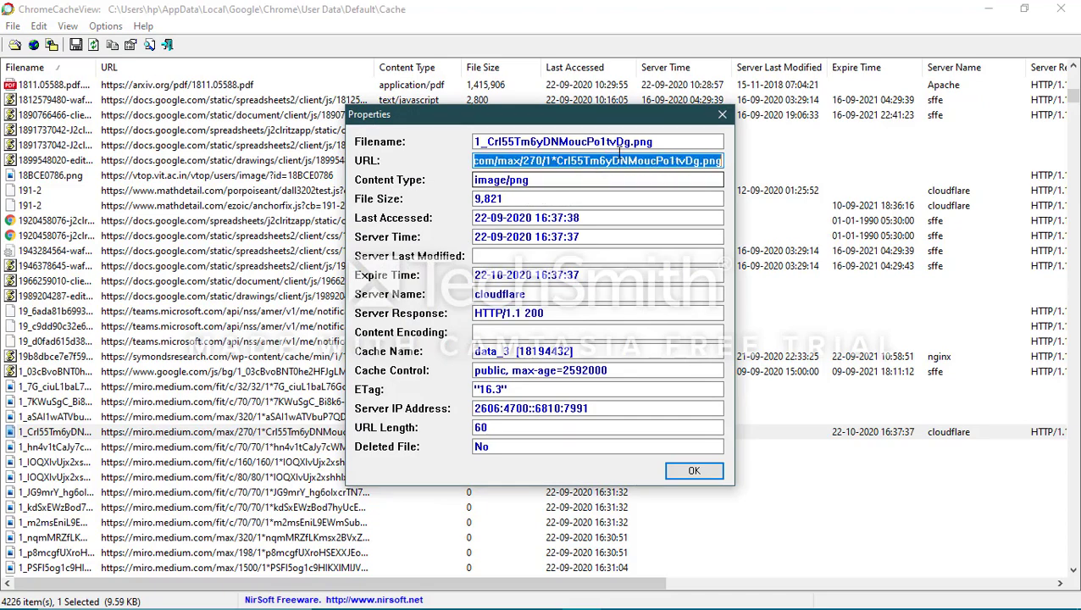
{"action": "left_click", "coordinate": [723, 113]}
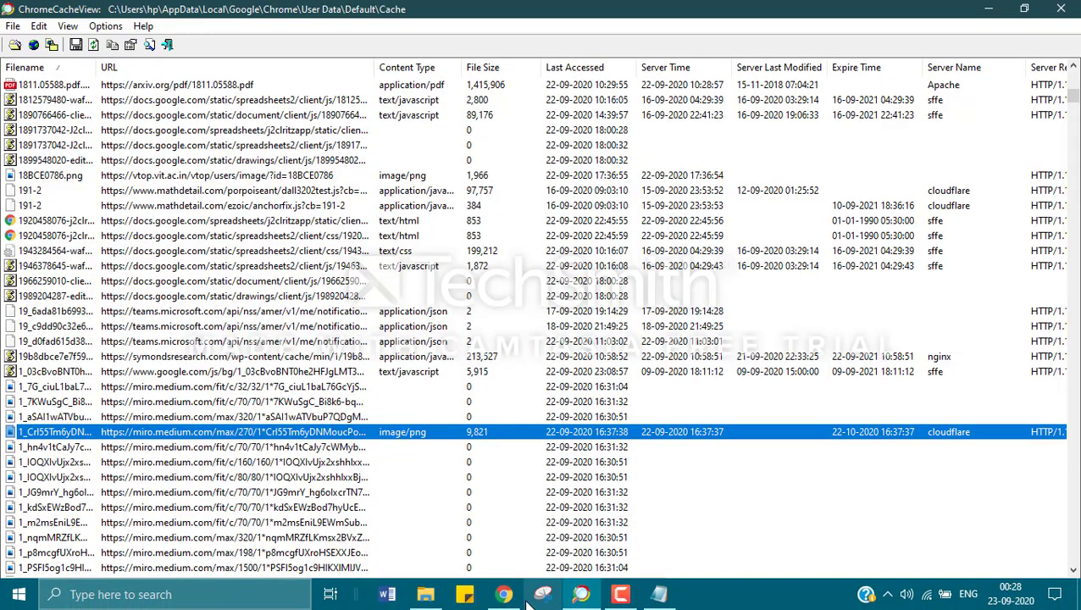
{"action": "left_click", "coordinate": [527, 597]}
{"action": "left_click", "coordinate": [922, 14]}
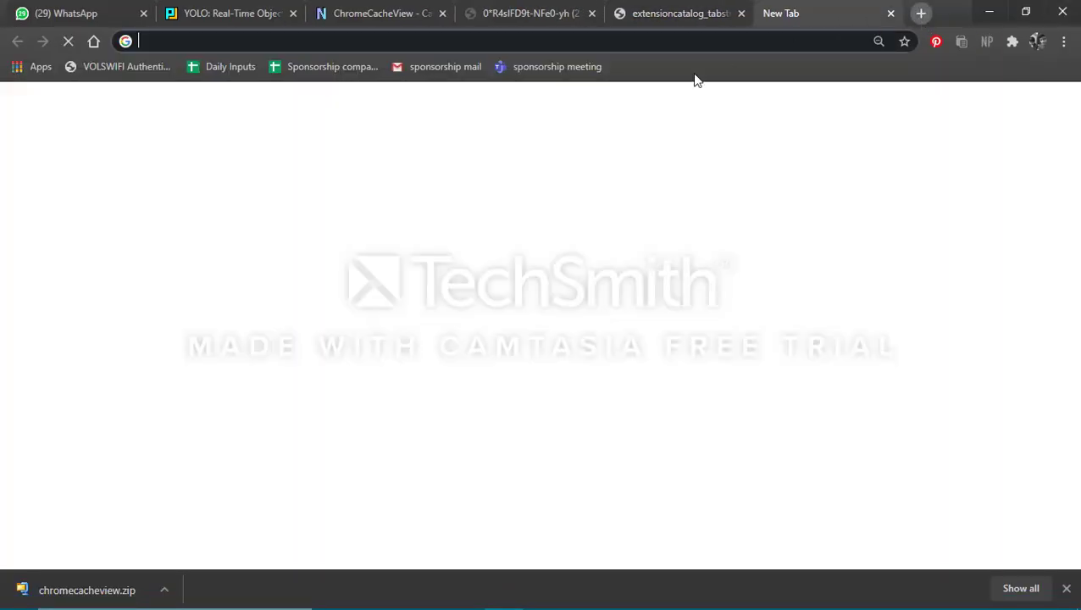
{"action": "type", "text": "https://miro.medium.com/max/270/1*CrI55Tm6yDNMoucPo1tvDg.png"}
{"action": "key", "text": "Return"}
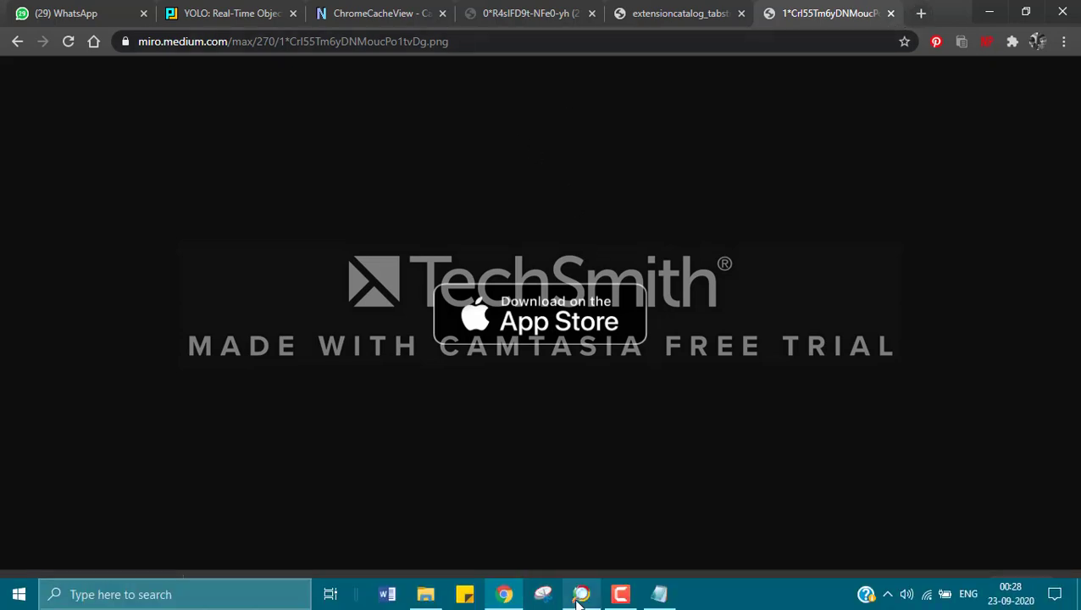
Switch to ChromeCacheView and find the fonts.gstatic.com comfortaa font entries in the cache list.
{"action": "left_click", "coordinate": [582, 594]}
{"action": "scroll", "coordinate": [167, 306], "scroll_direction": "down", "scroll_amount": 10}
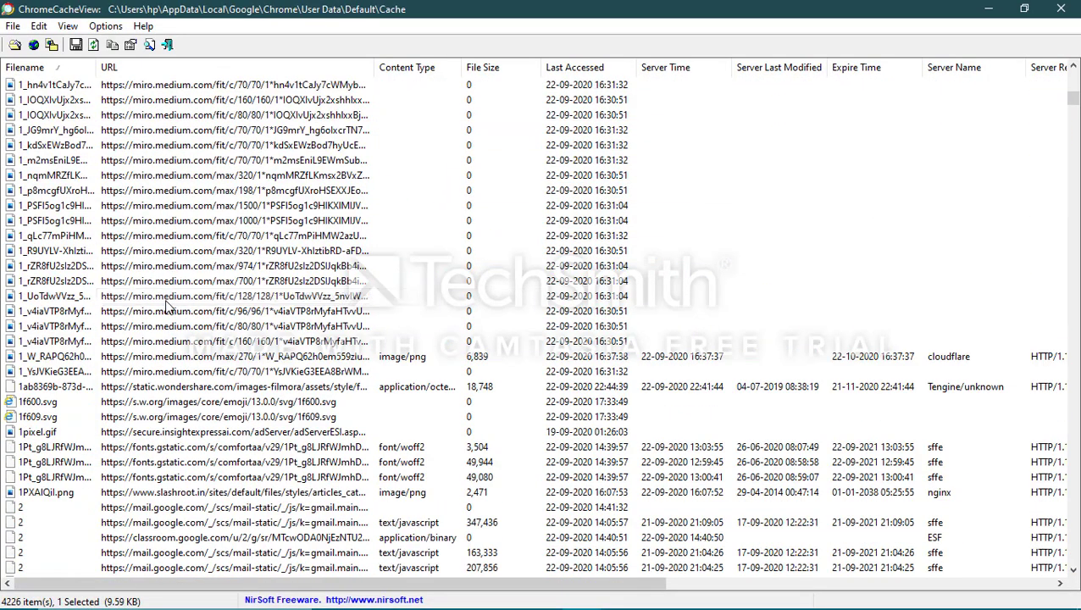
{"action": "scroll", "coordinate": [167, 307], "scroll_direction": "down", "scroll_amount": 3}
{"action": "left_click", "coordinate": [252, 329]}
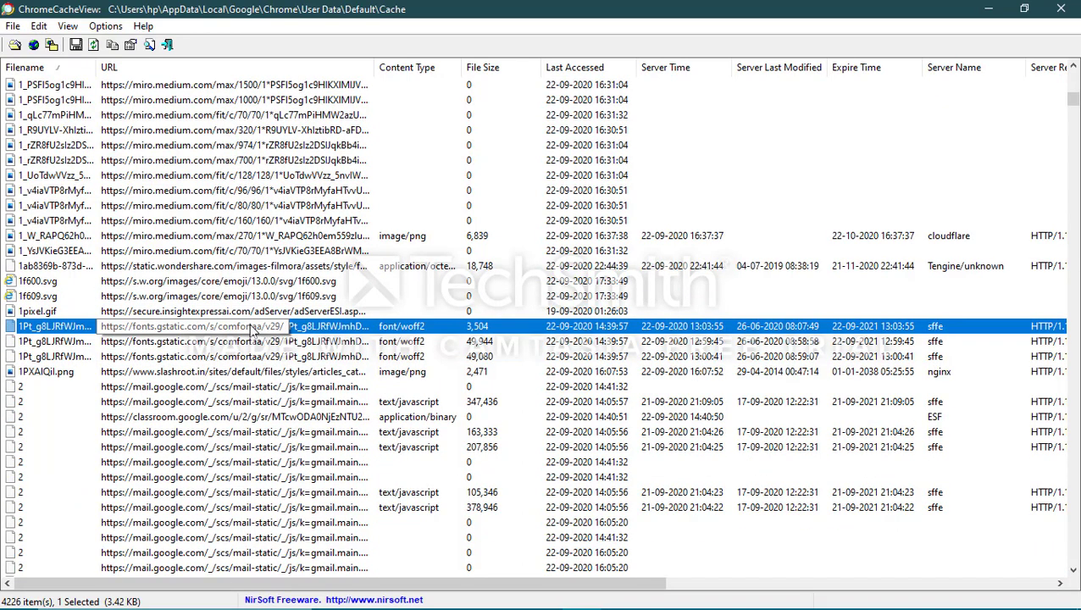
{"action": "right_click", "coordinate": [252, 329]}
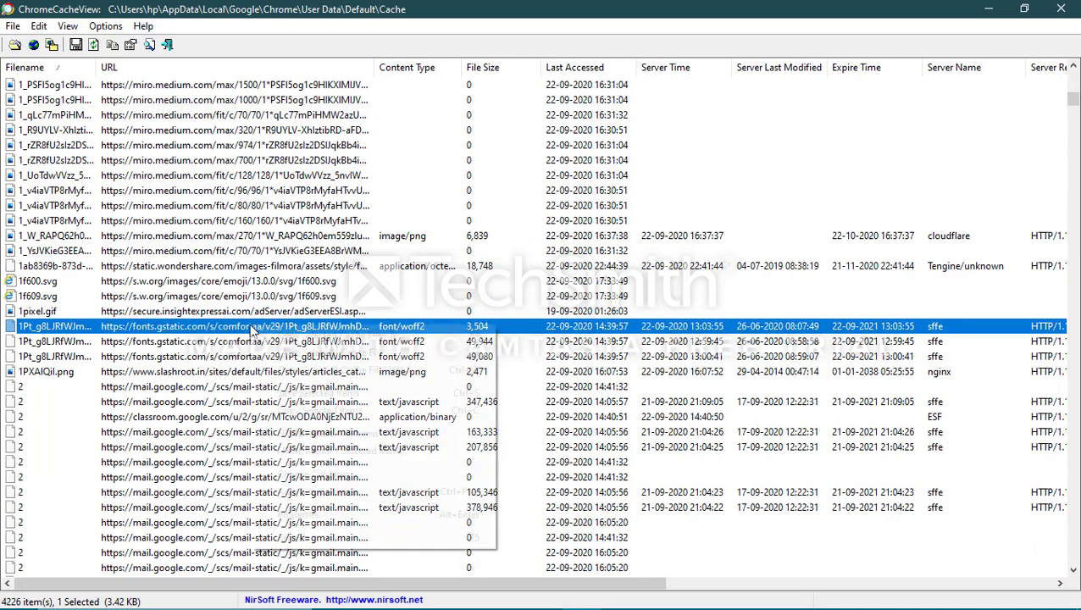
{"action": "left_click", "coordinate": [227, 346]}
{"action": "left_click", "coordinate": [229, 344]}
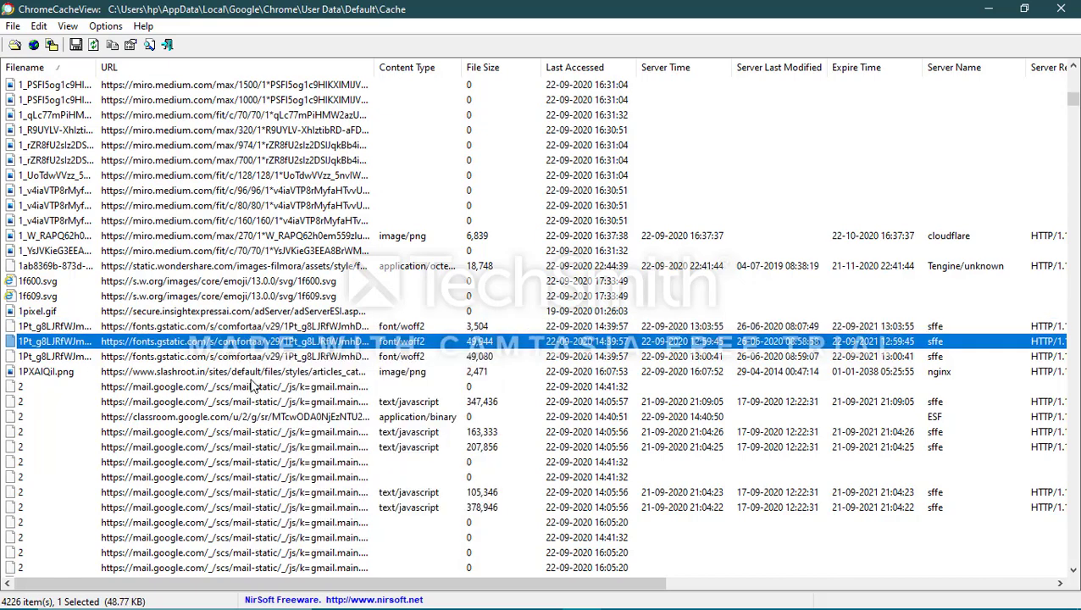
Save the third fonts.gstatic.com comfortaa font/woff2 entry to the Desktop as a text file named TEST 4.
{"action": "scroll", "coordinate": [305, 352], "scroll_direction": "down", "scroll_amount": 2}
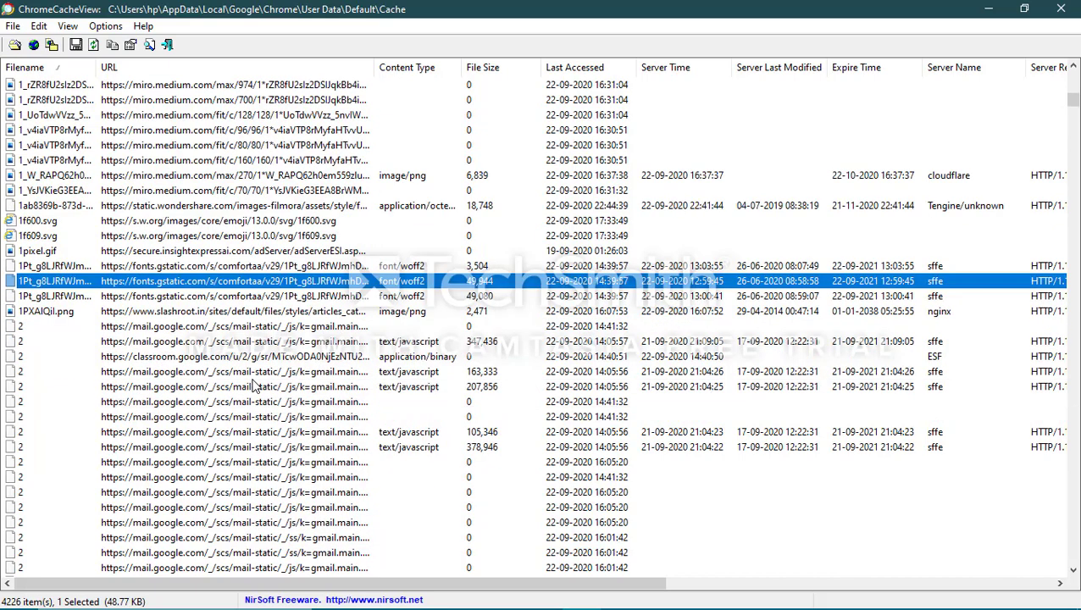
{"action": "left_click", "coordinate": [296, 298]}
{"action": "right_click", "coordinate": [297, 302]}
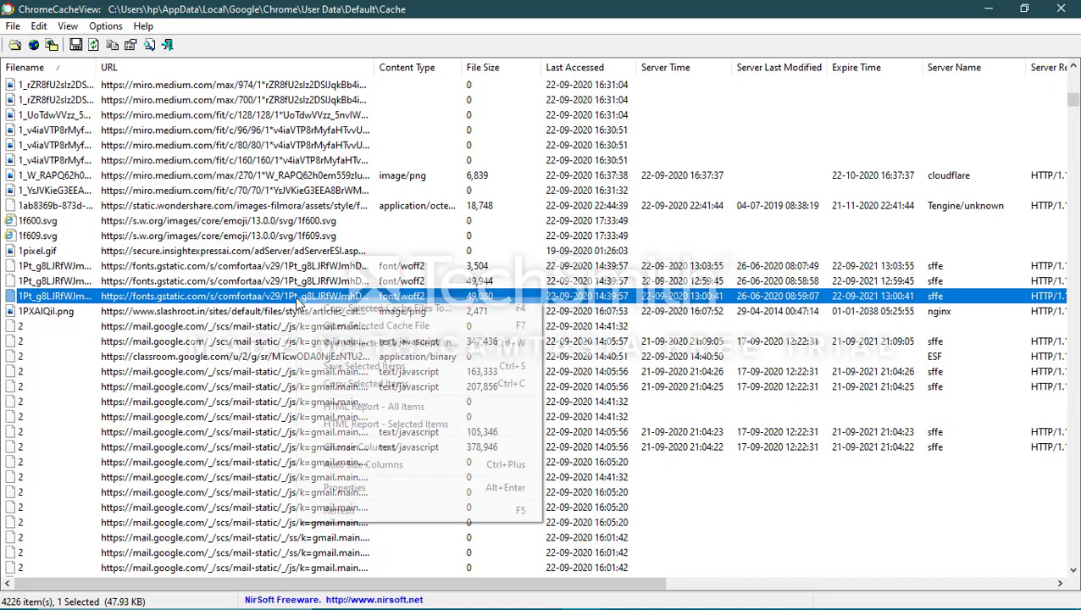
{"action": "left_click", "coordinate": [342, 368]}
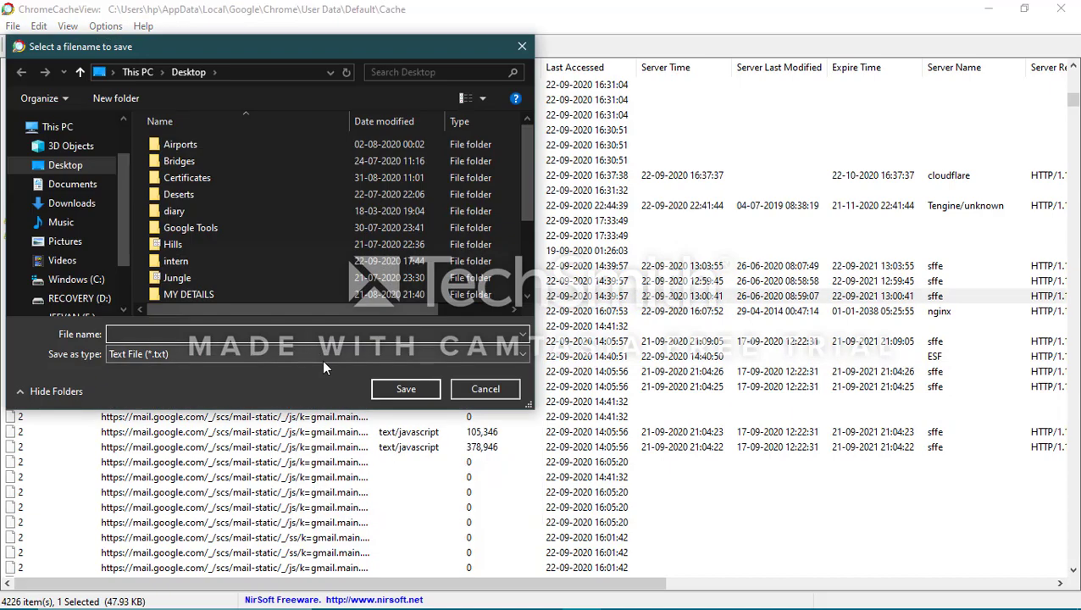
{"action": "type", "text": "TEST 4"}
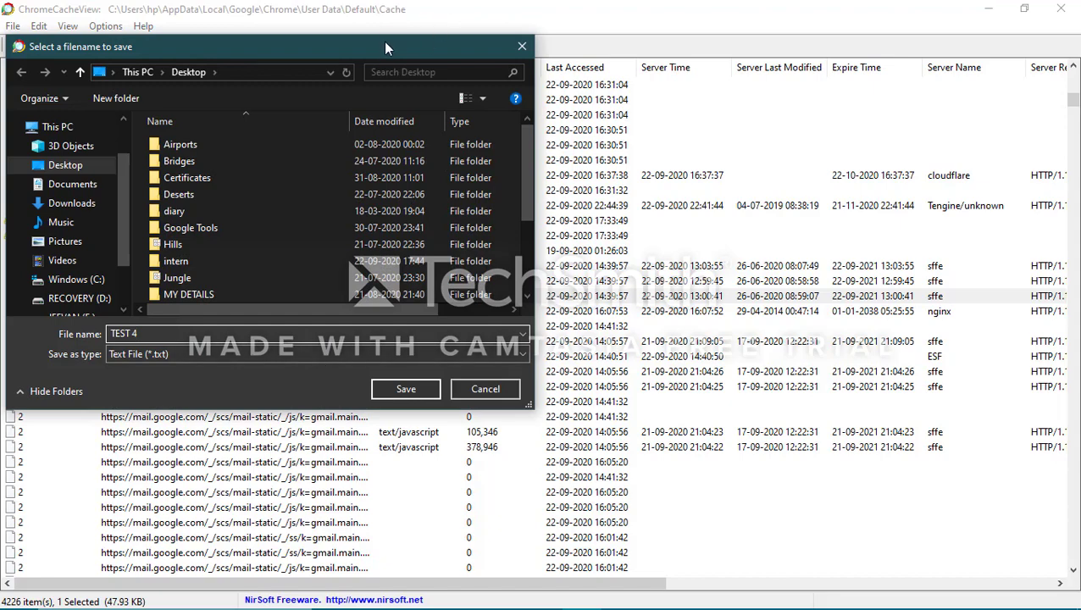
{"action": "left_click_drag", "start_coordinate": [370, 44], "coordinate": [590, 51]}
{"action": "left_click", "coordinate": [626, 397]}
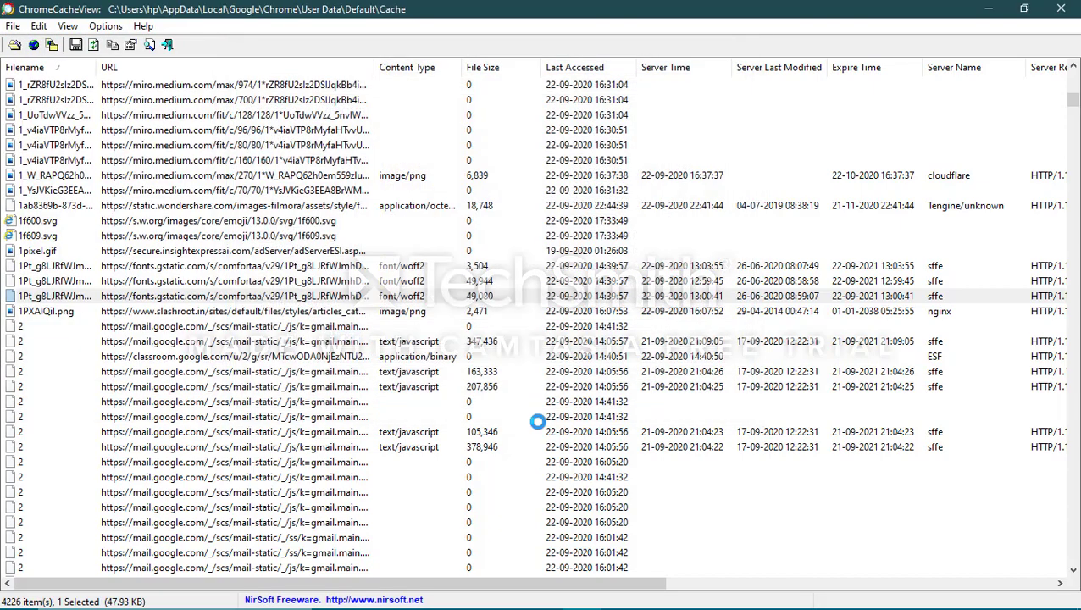
Switch to File Explorer, open TEST 4.txt from the Desktop and move its Notepad window toward the middle of the screen.
{"action": "left_click", "coordinate": [443, 596]}
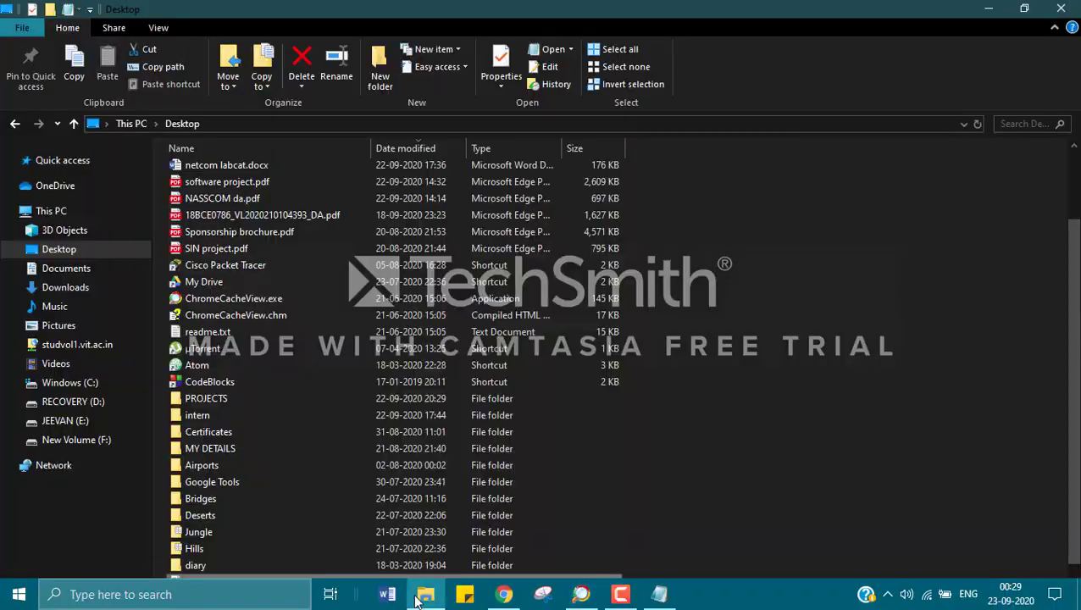
{"action": "double_click", "coordinate": [288, 583]}
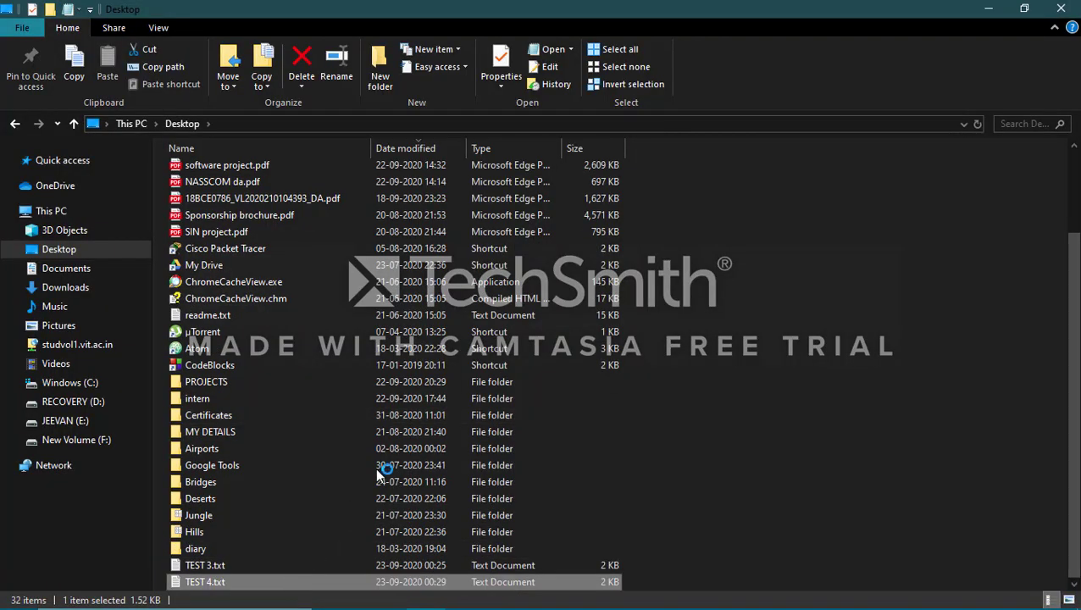
{"action": "left_click_drag", "start_coordinate": [385, 20], "coordinate": [607, 117]}
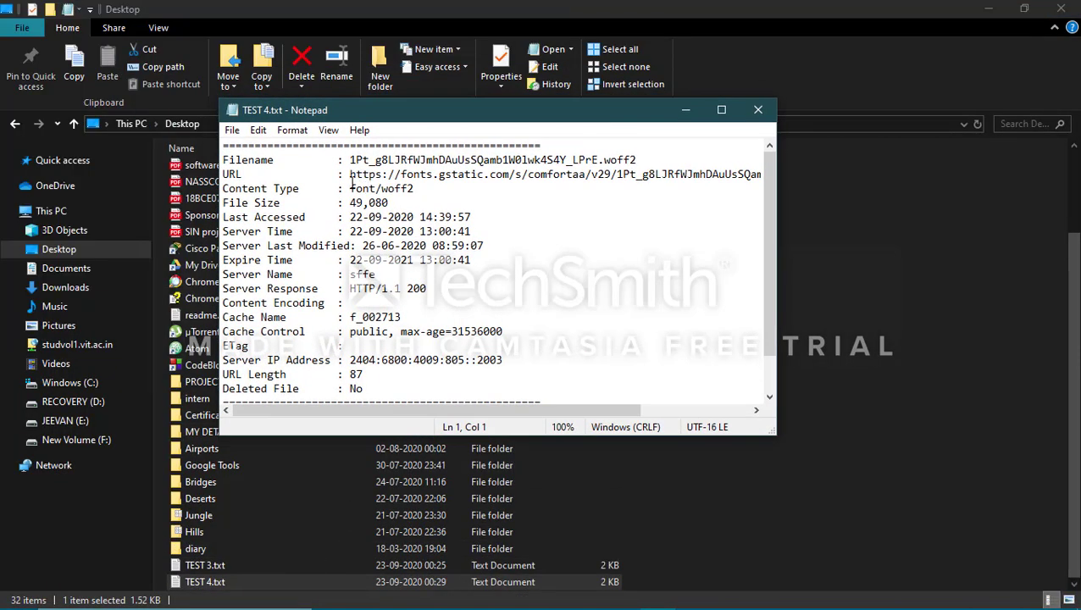
Copy the complete fonts.gstatic.com URL from TEST 4.txt, leaving out the Content Type line.
{"action": "key", "text": "shift+Down"}
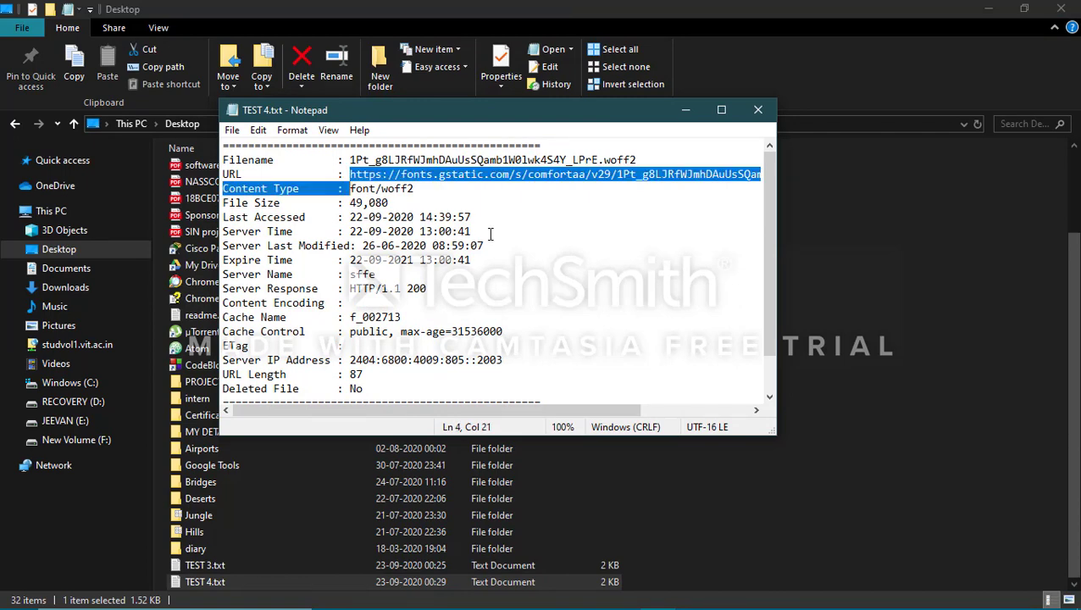
{"action": "key", "text": "shift+Left"}
{"action": "key", "text": "shift+Left"}
{"action": "key", "text": "shift+Left"}
{"action": "key", "text": "shift+Left"}
{"action": "key", "text": "shift+Left"}
{"action": "key", "text": "shift+Left"}
{"action": "key", "text": "shift+Left"}
{"action": "key", "text": "shift+Left"}
{"action": "key", "text": "shift+Left"}
{"action": "key", "text": "shift+Left"}
{"action": "key", "text": "shift+Left"}
{"action": "key", "text": "shift+Left"}
{"action": "key", "text": "shift+Left"}
{"action": "key", "text": "shift+Left"}
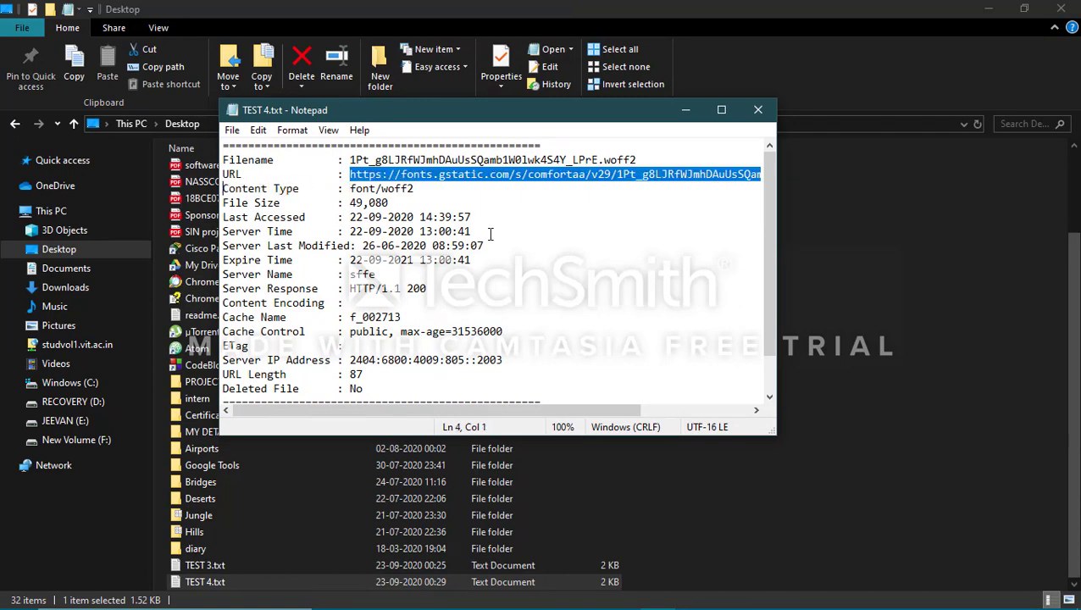
{"action": "key", "text": "shift+Left"}
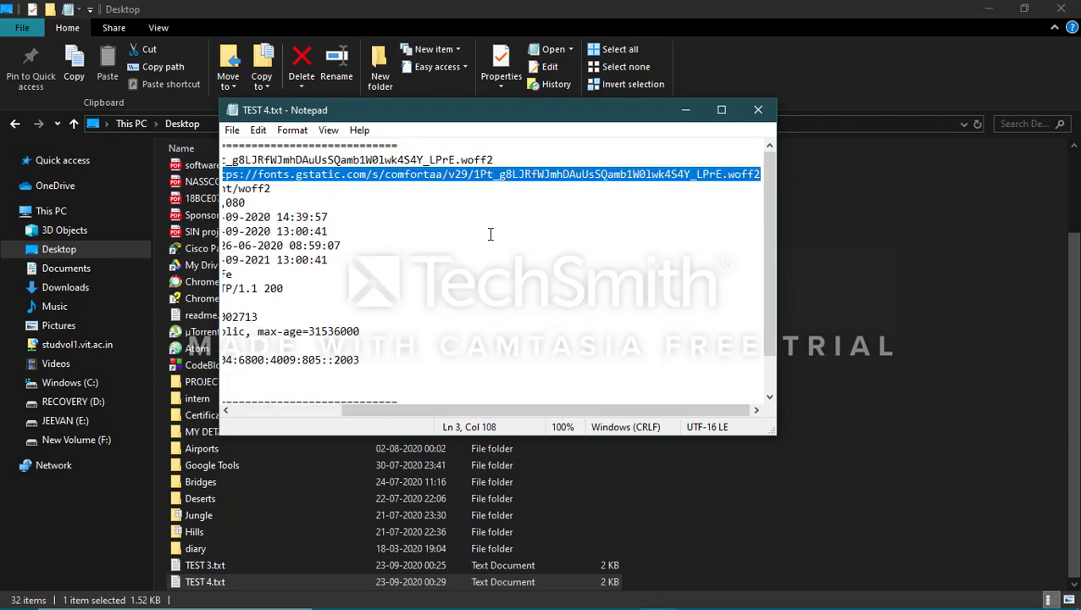
Switch to Chrome and load the copied fonts.gstatic.com woff2 URL in a new tab.
{"action": "left_click", "coordinate": [502, 593]}
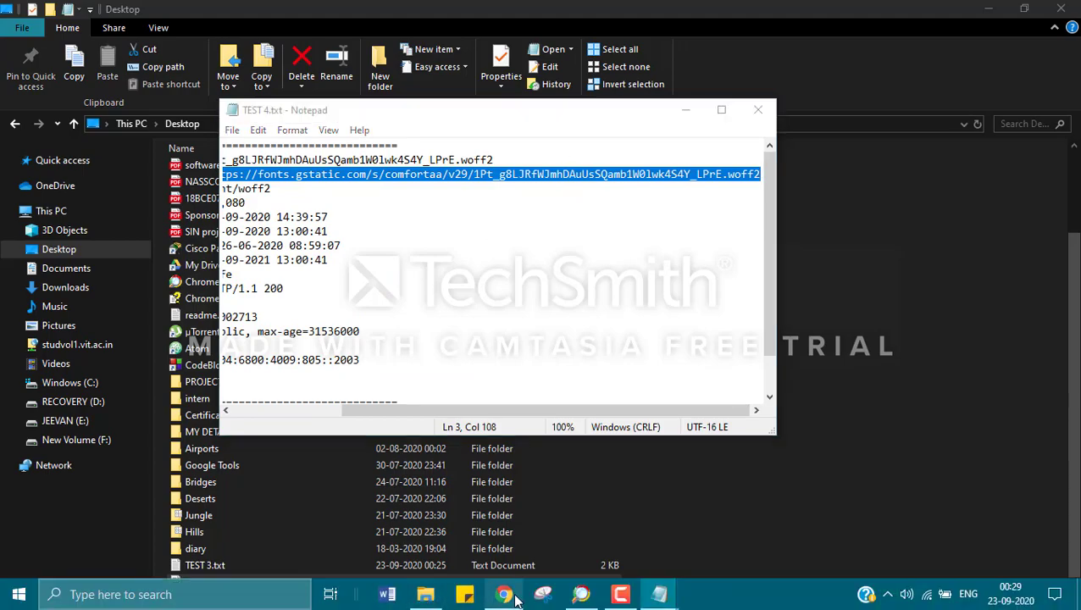
{"action": "left_click", "coordinate": [921, 13]}
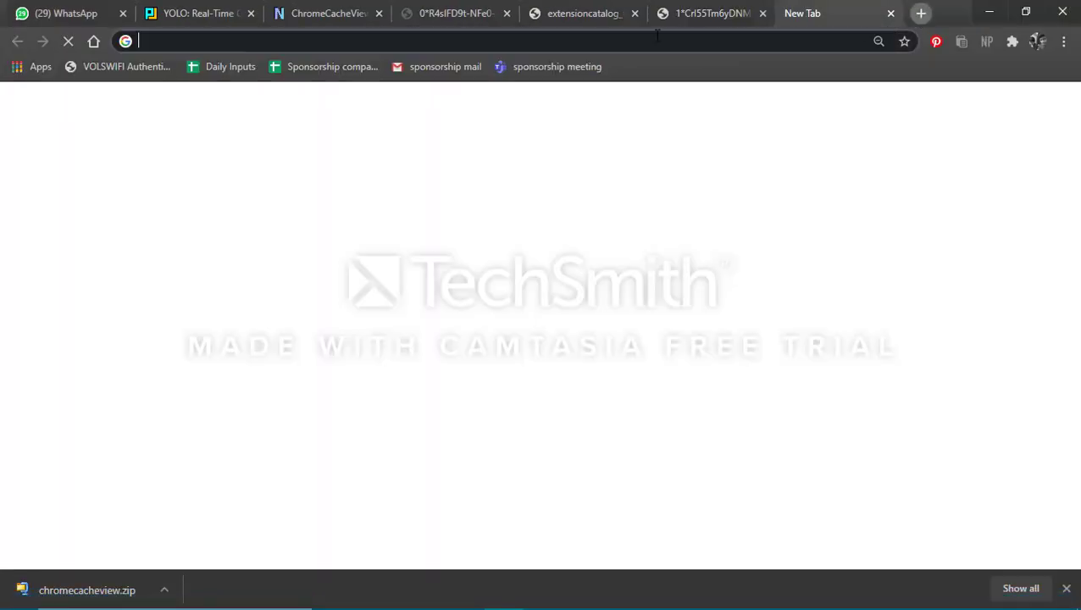
{"action": "right_click", "coordinate": [653, 40]}
{"action": "left_click", "coordinate": [726, 162]}
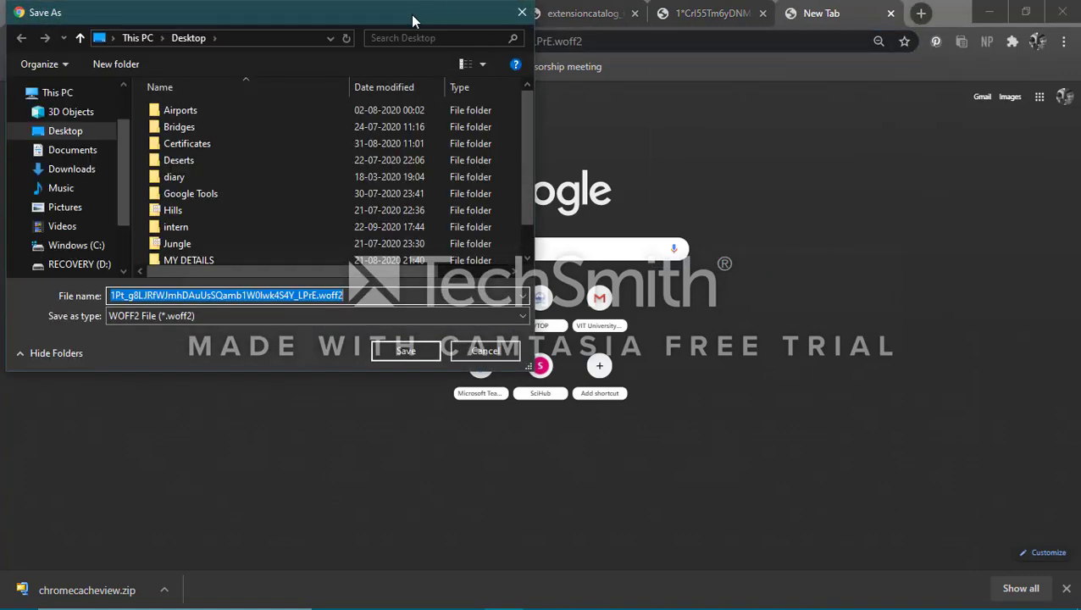
Save the comfortaa font file to the Desktop under its suggested name, keeping the WOFF2 File (*.woff2) type.
{"action": "left_click_drag", "start_coordinate": [415, 17], "coordinate": [625, 136]}
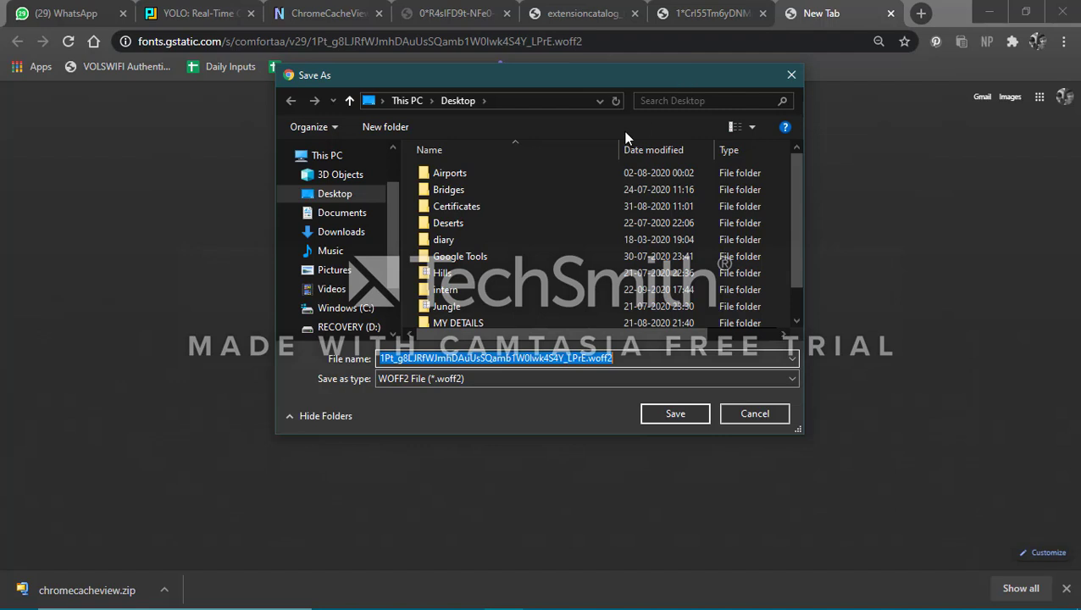
{"action": "left_click", "coordinate": [449, 383]}
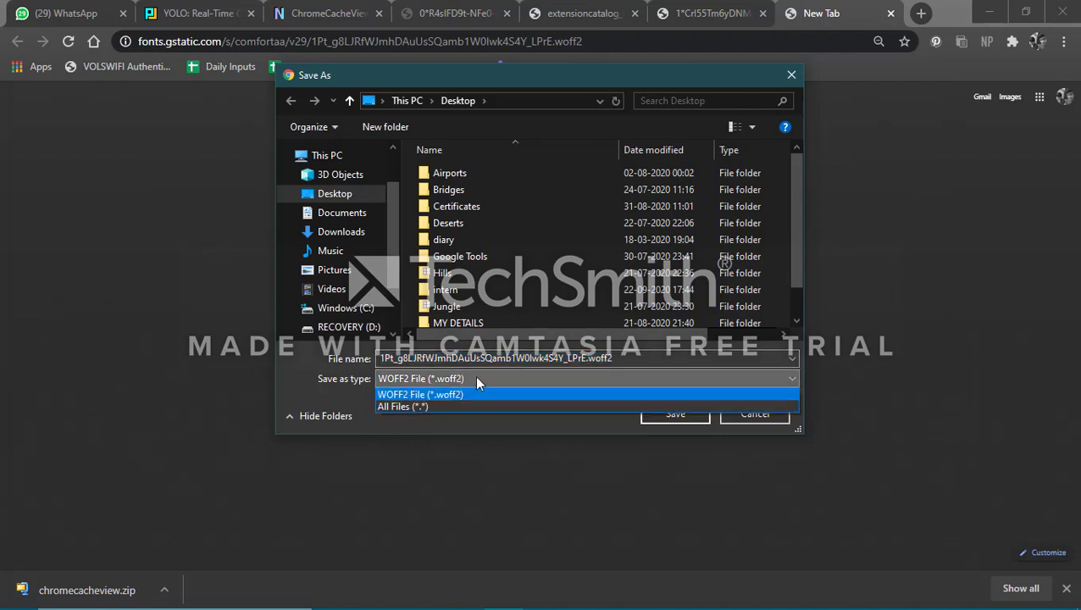
{"action": "left_click", "coordinate": [477, 378]}
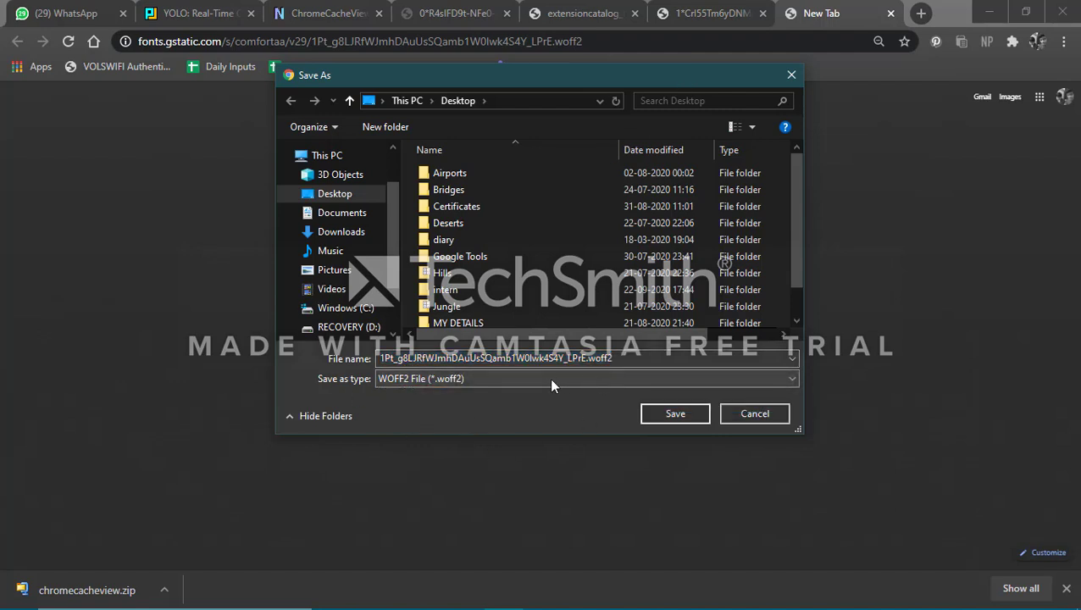
{"action": "left_click", "coordinate": [678, 416]}
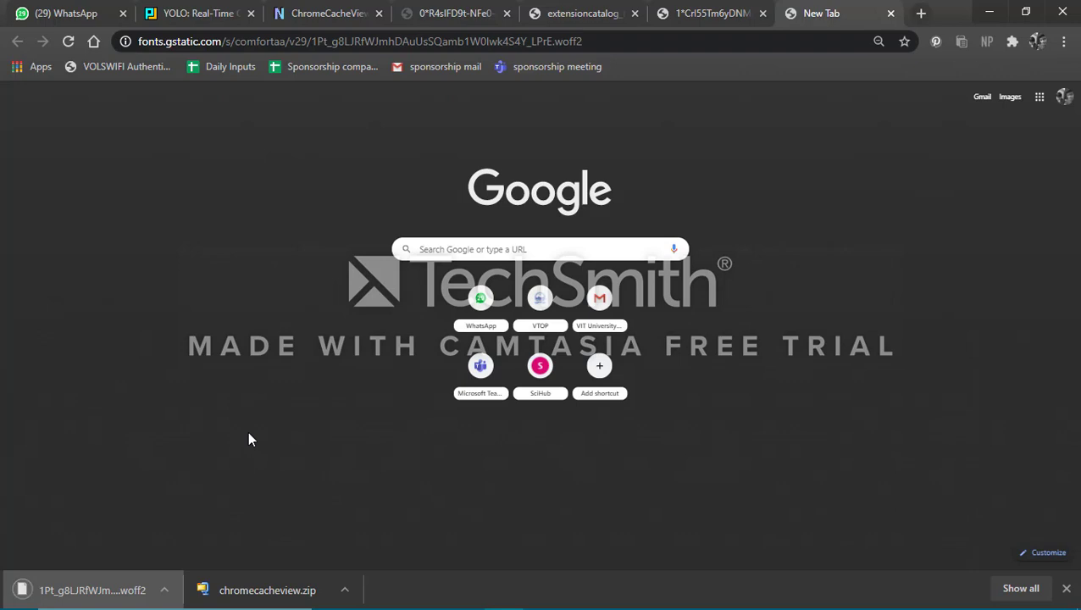
Try to open the downloaded woff2 file from Chrome and close the font URL's leftover tab.
{"action": "left_click", "coordinate": [116, 593]}
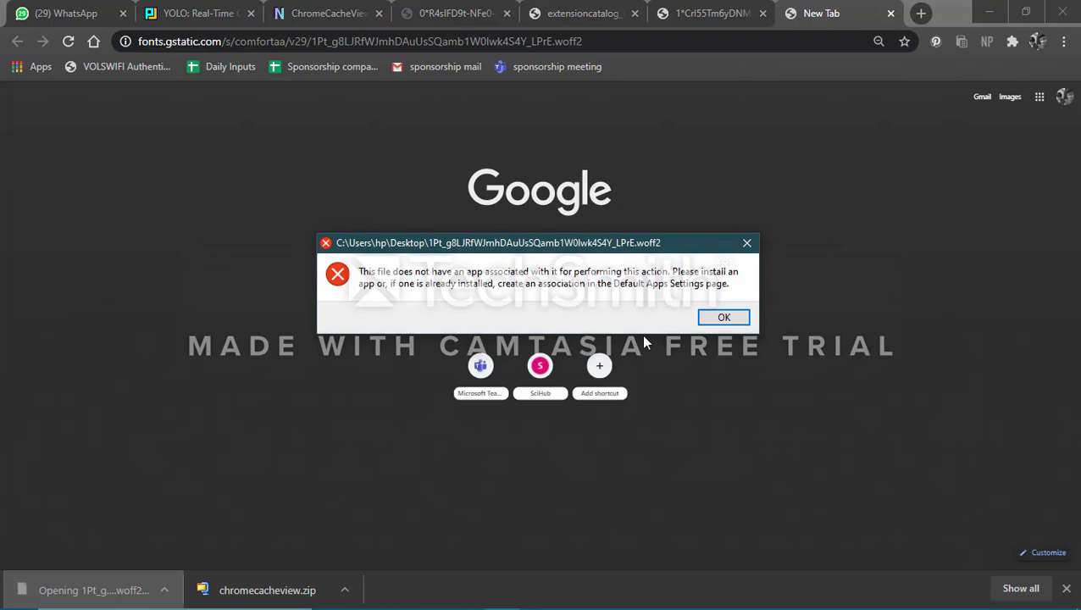
{"action": "left_click", "coordinate": [726, 318]}
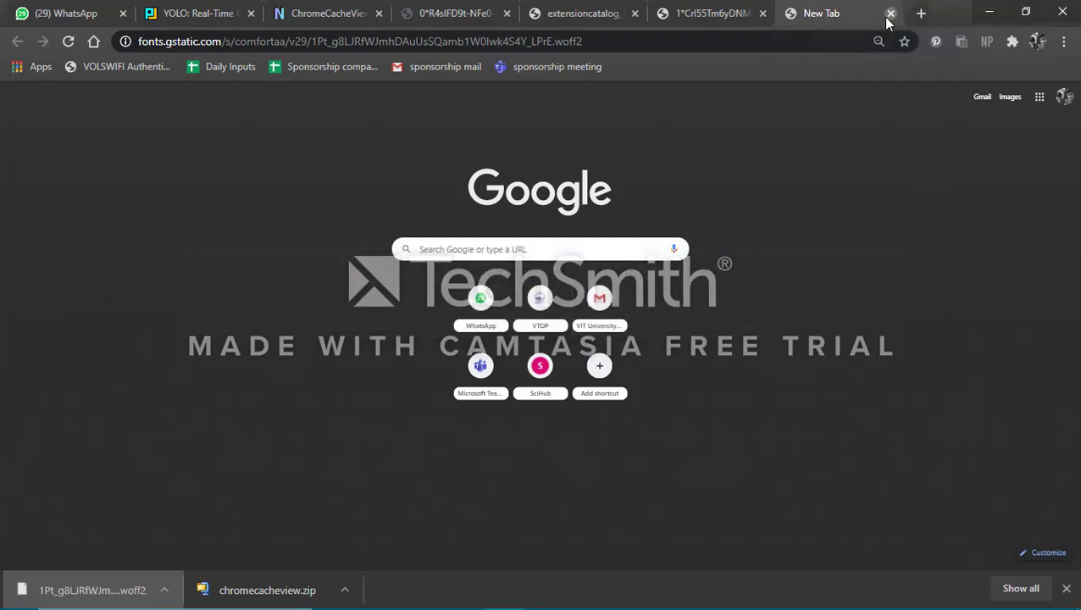
{"action": "left_click", "coordinate": [890, 14]}
Switch to ChromeCacheView and save the symondsresearch.com application/javascript entry to the Desktop as a text file named TEST 7.
{"action": "mouse_move", "coordinate": [500, 604]}
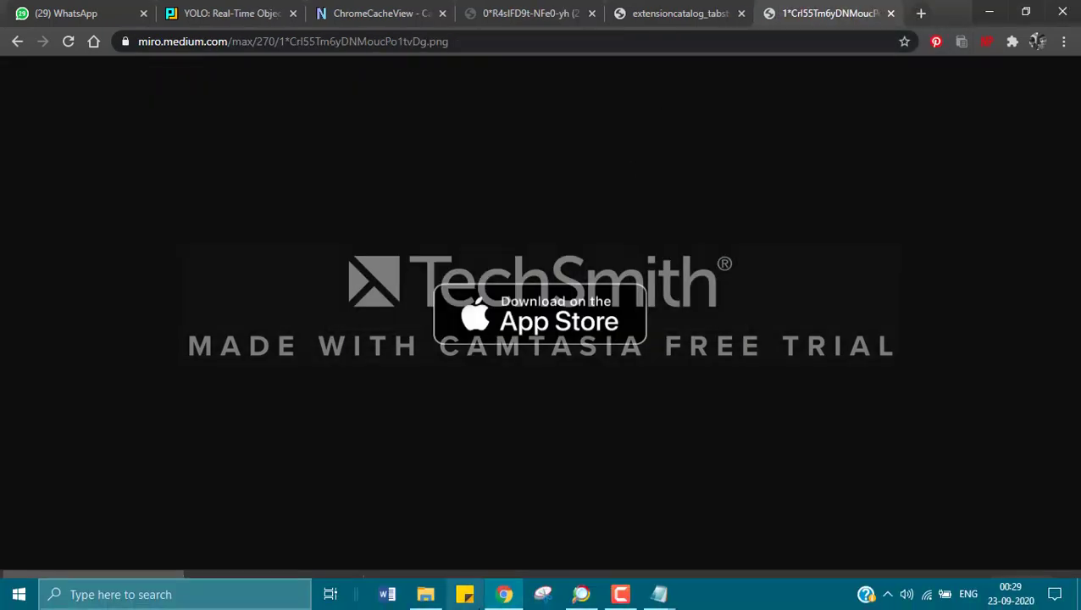
{"action": "left_click", "coordinate": [582, 597]}
{"action": "scroll", "coordinate": [348, 349], "scroll_direction": "down", "scroll_amount": 1}
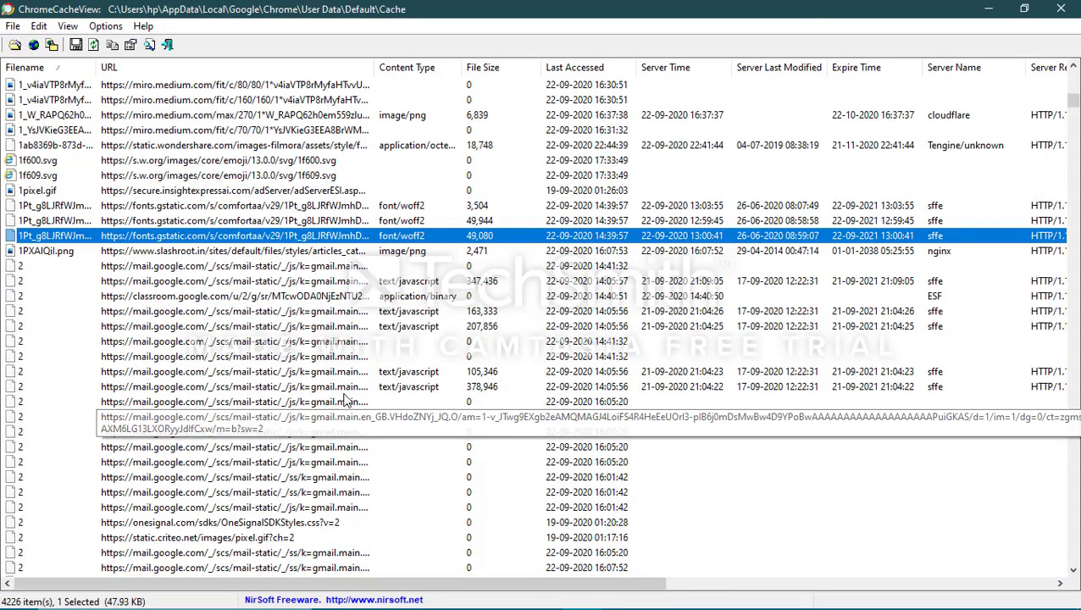
{"action": "scroll", "coordinate": [344, 348], "scroll_direction": "up", "scroll_amount": 4}
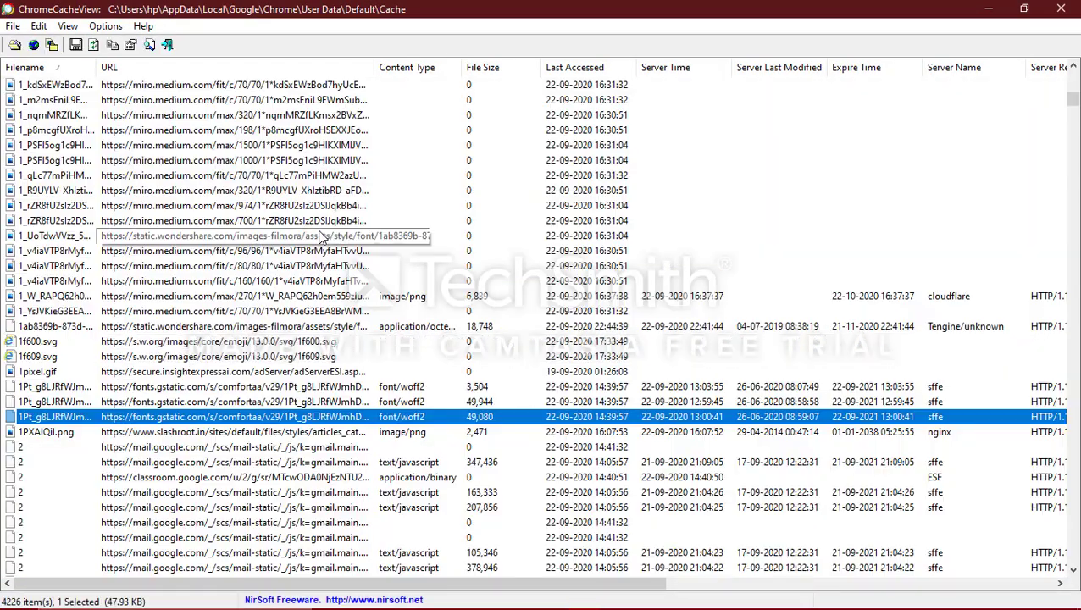
{"action": "scroll", "coordinate": [280, 301], "scroll_direction": "up", "scroll_amount": 1}
{"action": "scroll", "coordinate": [297, 330], "scroll_direction": "down", "scroll_amount": 4}
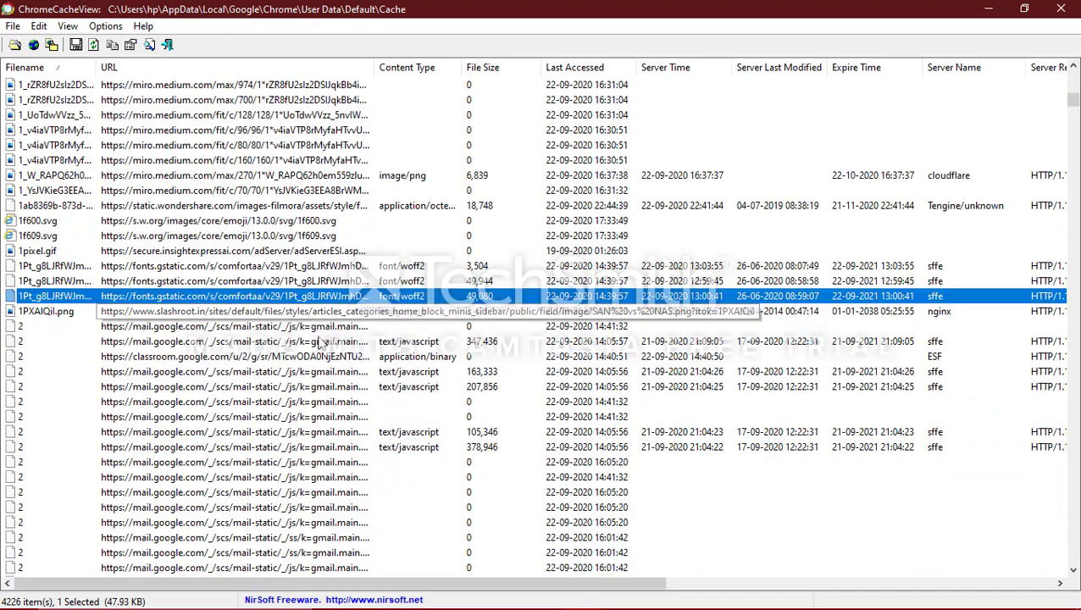
{"action": "scroll", "coordinate": [321, 379], "scroll_direction": "up", "scroll_amount": 9}
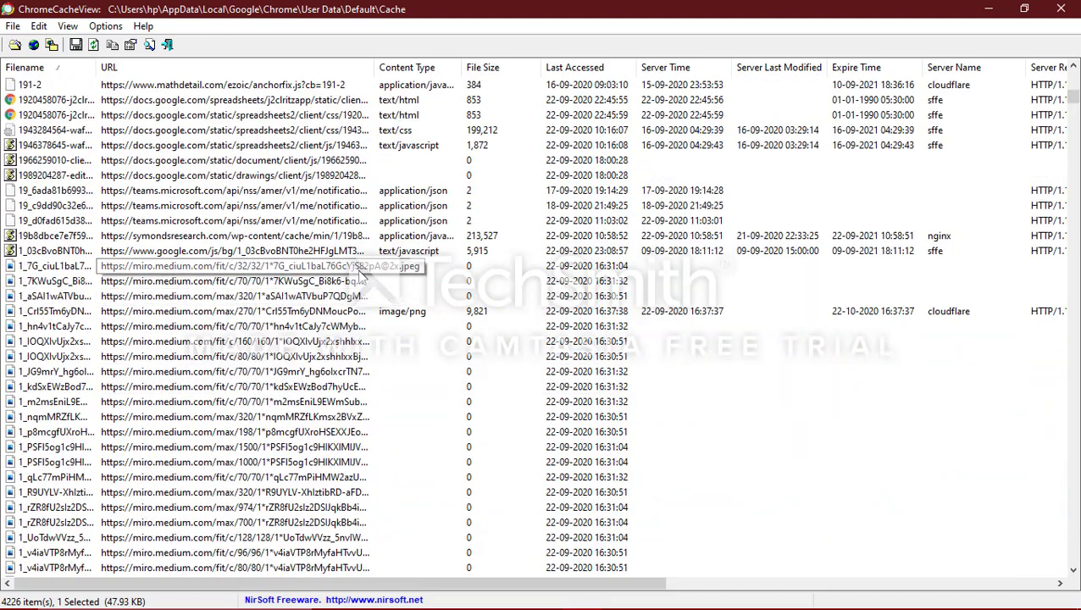
{"action": "left_click", "coordinate": [357, 238]}
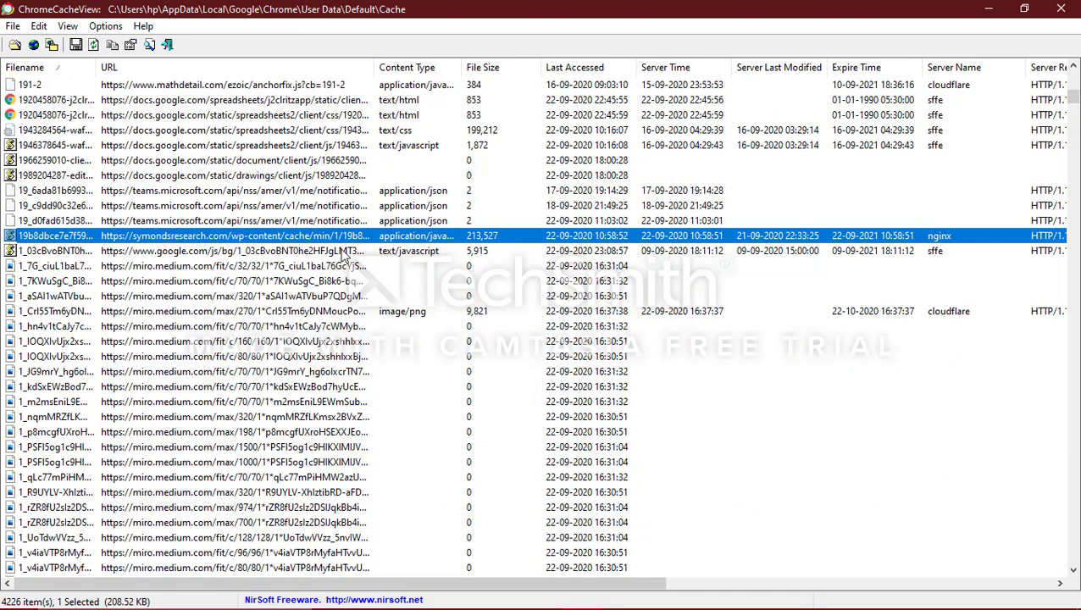
{"action": "right_click", "coordinate": [327, 236]}
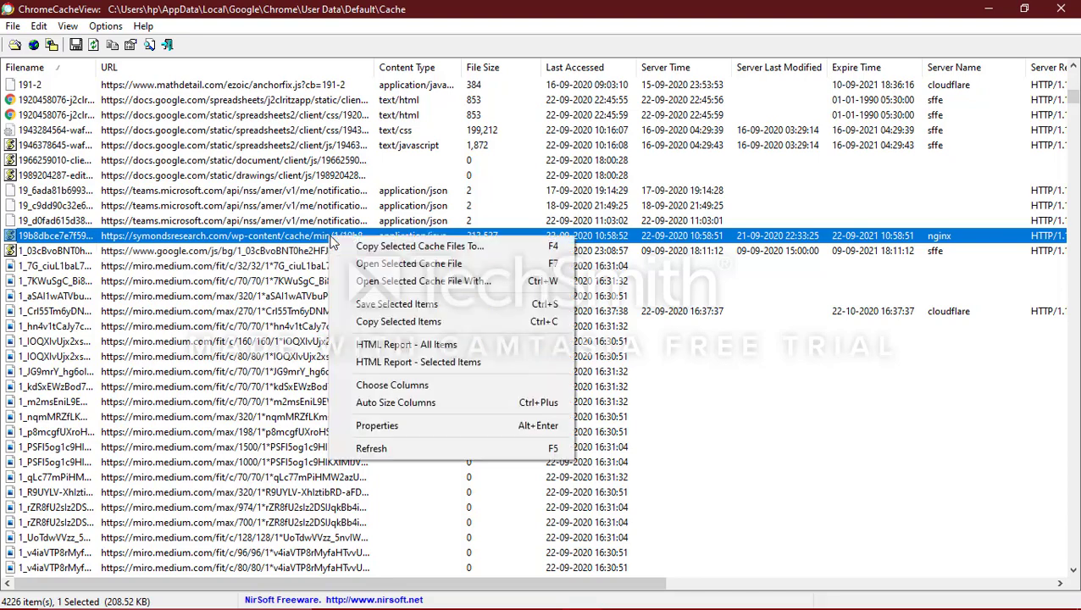
{"action": "left_click", "coordinate": [383, 307]}
{"action": "type", "text": "TEST"}
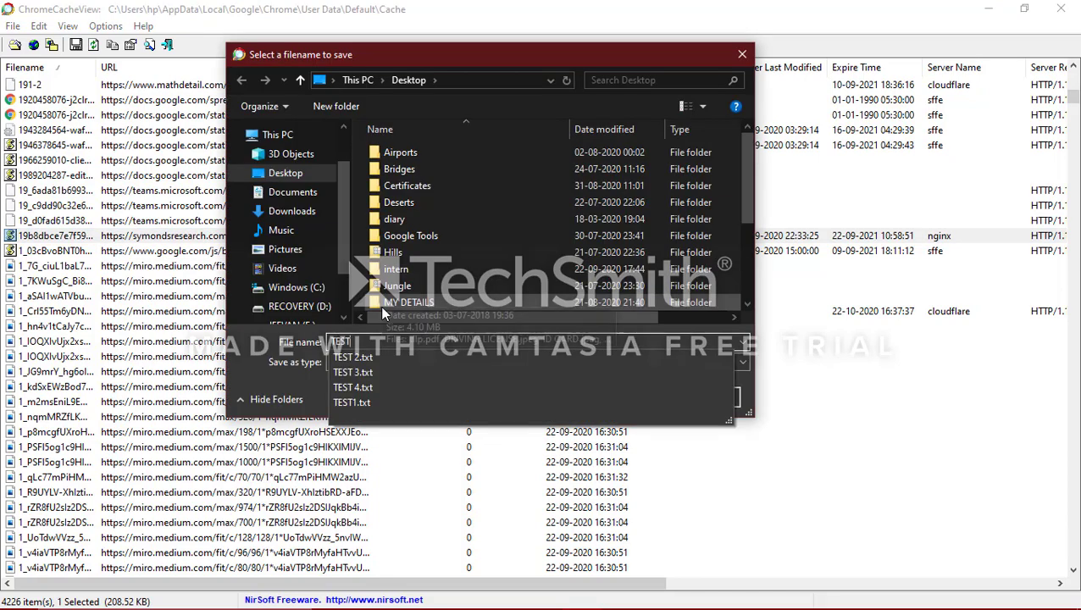
{"action": "key", "text": "Return"}
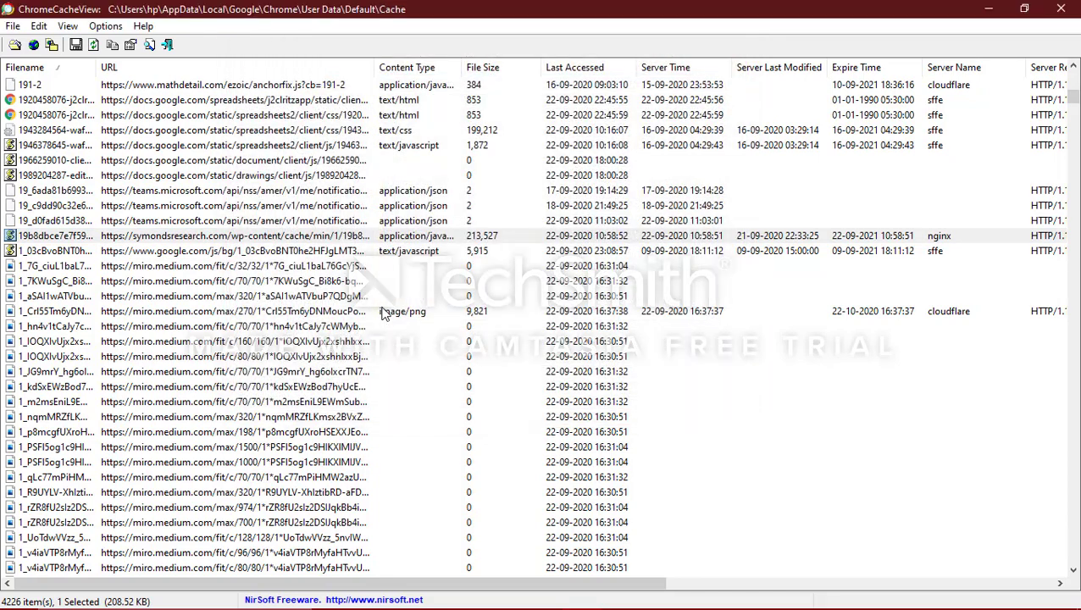
Minimize ChromeCacheView, switch to File Explorer and open TEST 7.txt from the Desktop.
{"action": "left_click", "coordinate": [988, 8]}
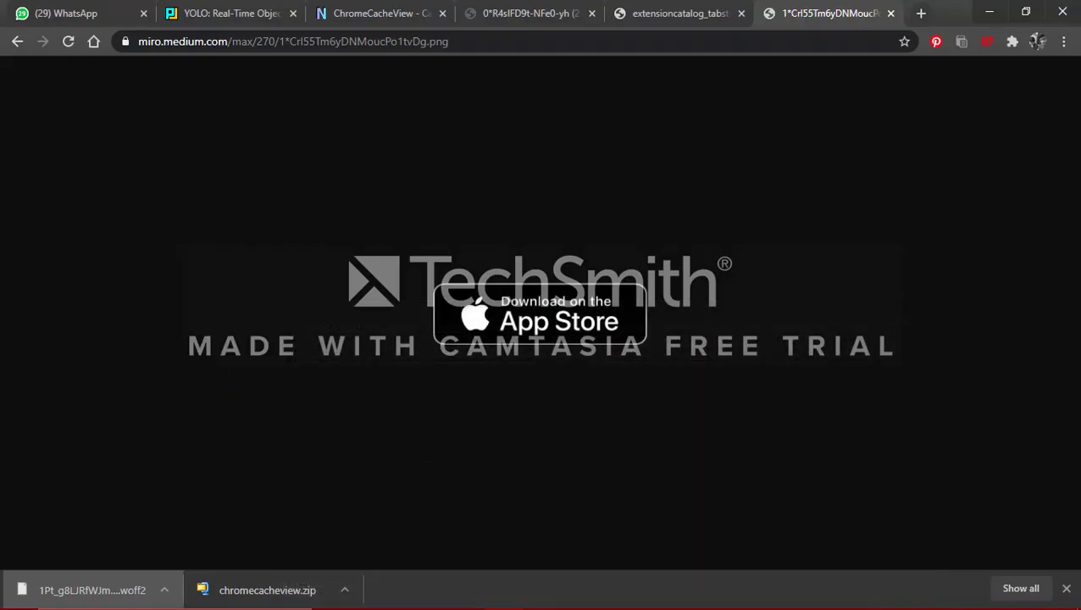
{"action": "left_click", "coordinate": [436, 598]}
{"action": "scroll", "coordinate": [324, 393], "scroll_direction": "down", "scroll_amount": 3}
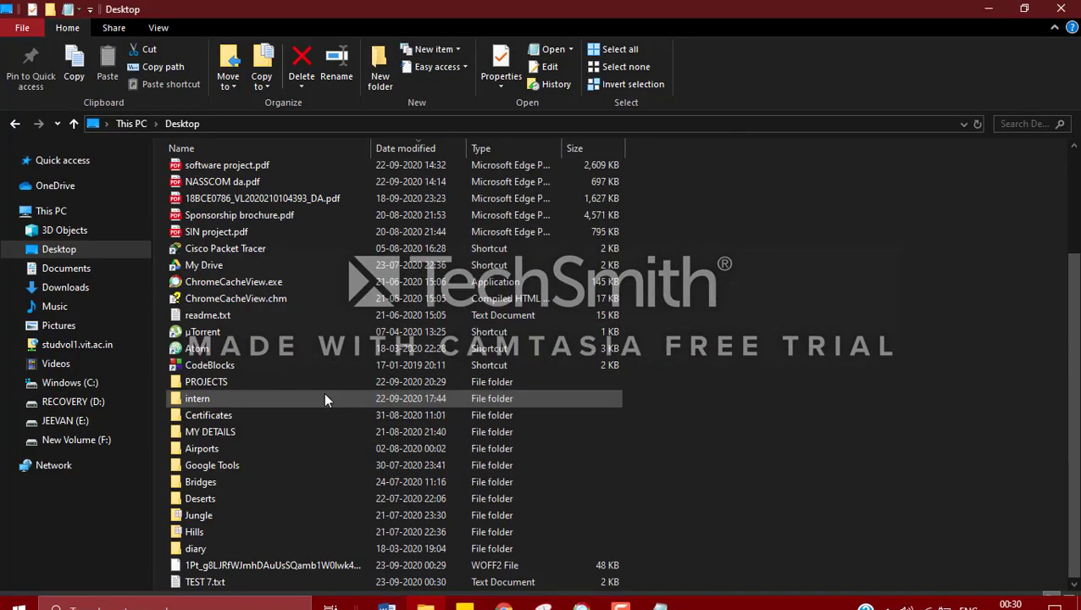
{"action": "double_click", "coordinate": [284, 582]}
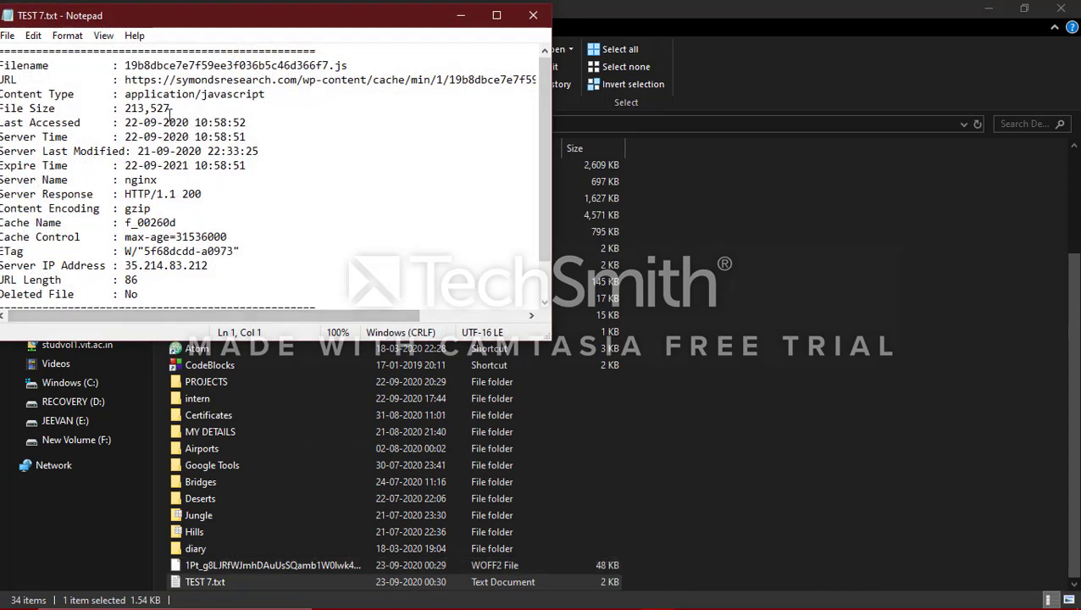
Copy the complete symondsresearch.com URL from TEST 7.txt, leaving out the Content Type line.
{"action": "key", "text": "shift+Down"}
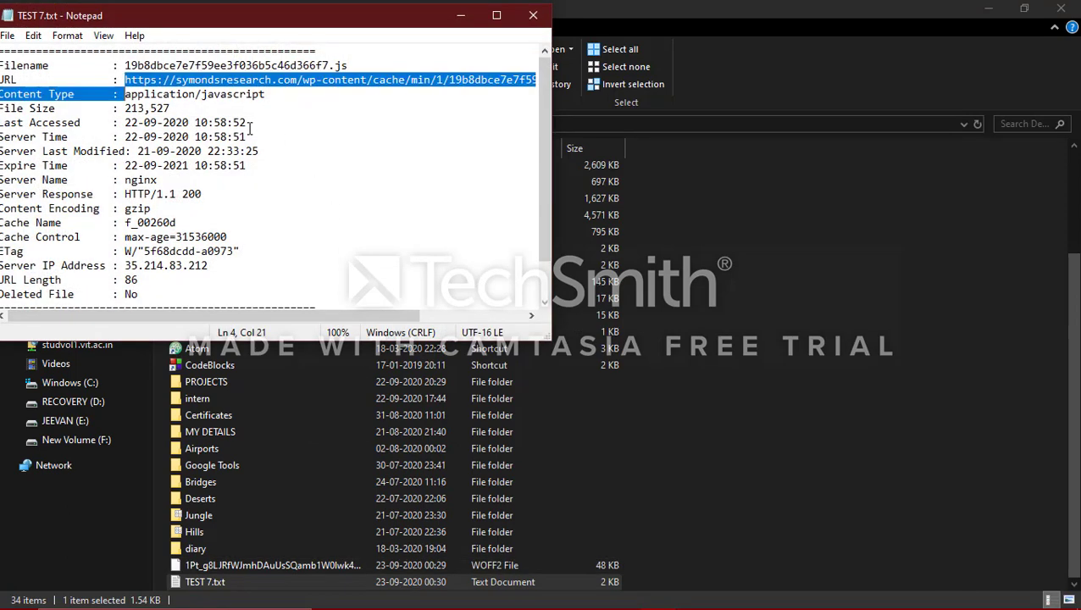
{"action": "key", "text": "shift+Left"}
{"action": "key", "text": "shift+Left"}
{"action": "key", "text": "shift+Left"}
{"action": "key", "text": "shift+Left"}
{"action": "key", "text": "shift+Left"}
{"action": "key", "text": "shift+Left"}
{"action": "key", "text": "shift+Left"}
{"action": "key", "text": "shift+Left"}
{"action": "key", "text": "shift+Left"}
{"action": "key", "text": "shift+Left"}
{"action": "key", "text": "shift+Left"}
{"action": "key", "text": "shift+Left"}
{"action": "key", "text": "shift+Left"}
{"action": "key", "text": "shift+Left"}
{"action": "key", "text": "shift+Left"}
{"action": "key", "text": "ctrl+c"}
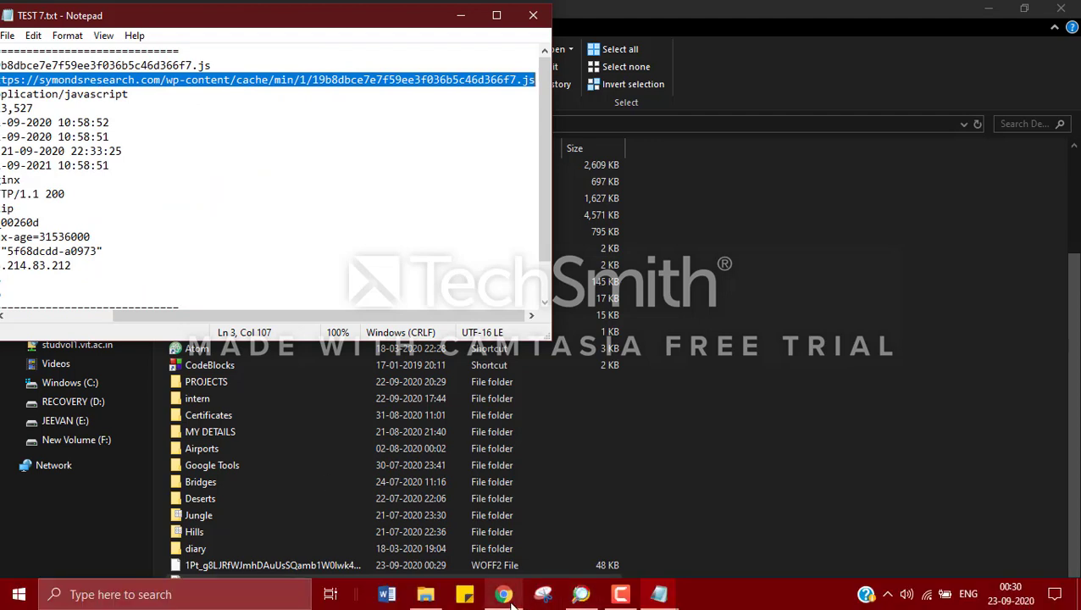
Switch to Chrome and load the copied symondsresearch.com JavaScript URL in a new tab.
{"action": "left_click", "coordinate": [504, 594]}
{"action": "left_click", "coordinate": [921, 13]}
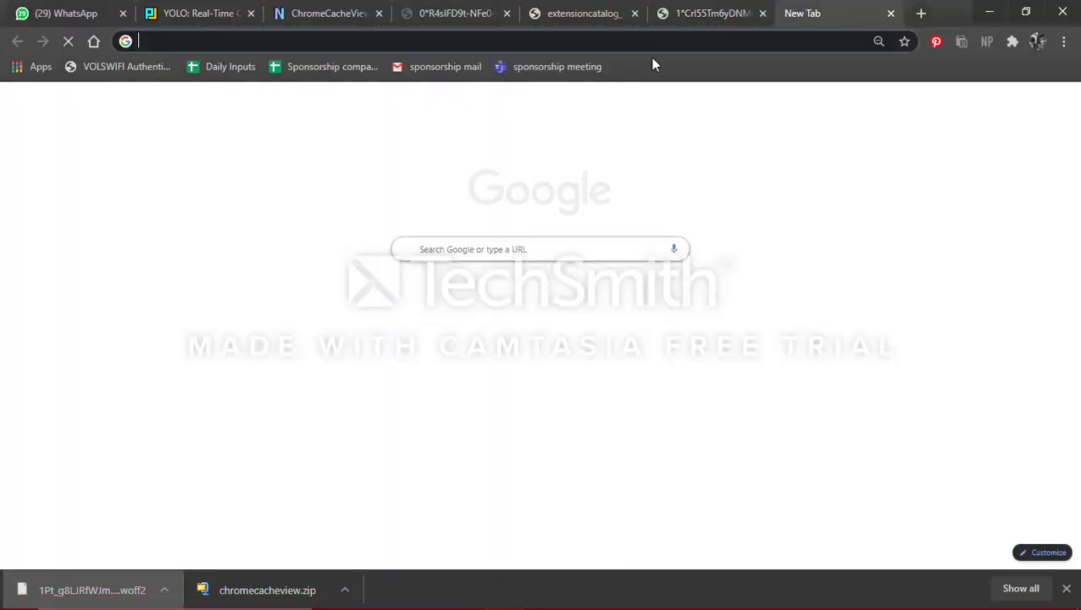
{"action": "key", "text": "ctrl+v"}
{"action": "key", "text": "Return"}
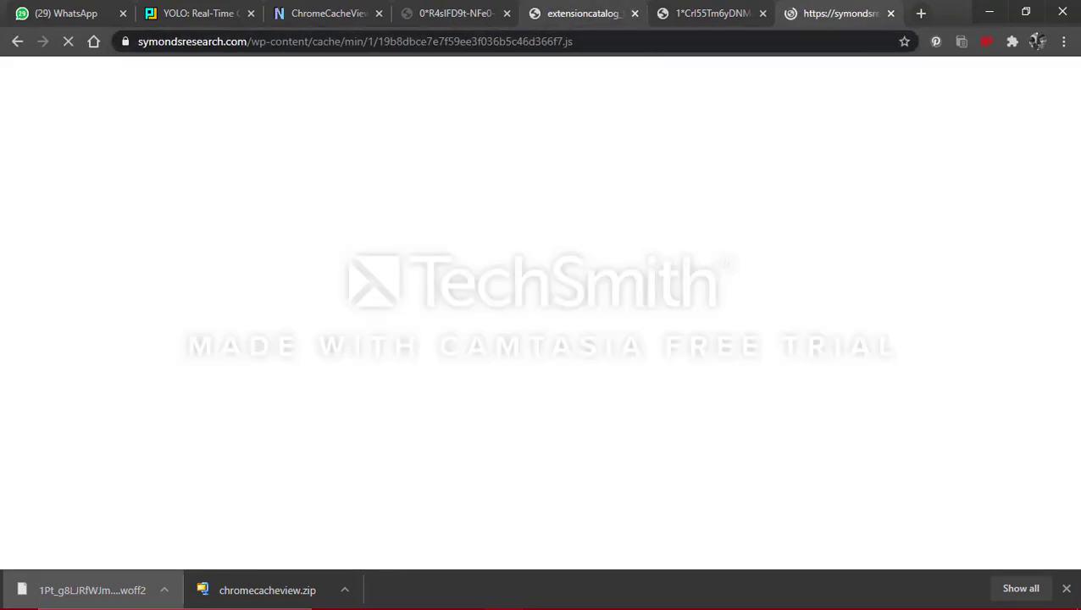
Look through the symondsresearch.com script's source code and highlight the GitHub link in its license comment.
{"action": "scroll", "coordinate": [491, 316], "scroll_direction": "down", "scroll_amount": 15}
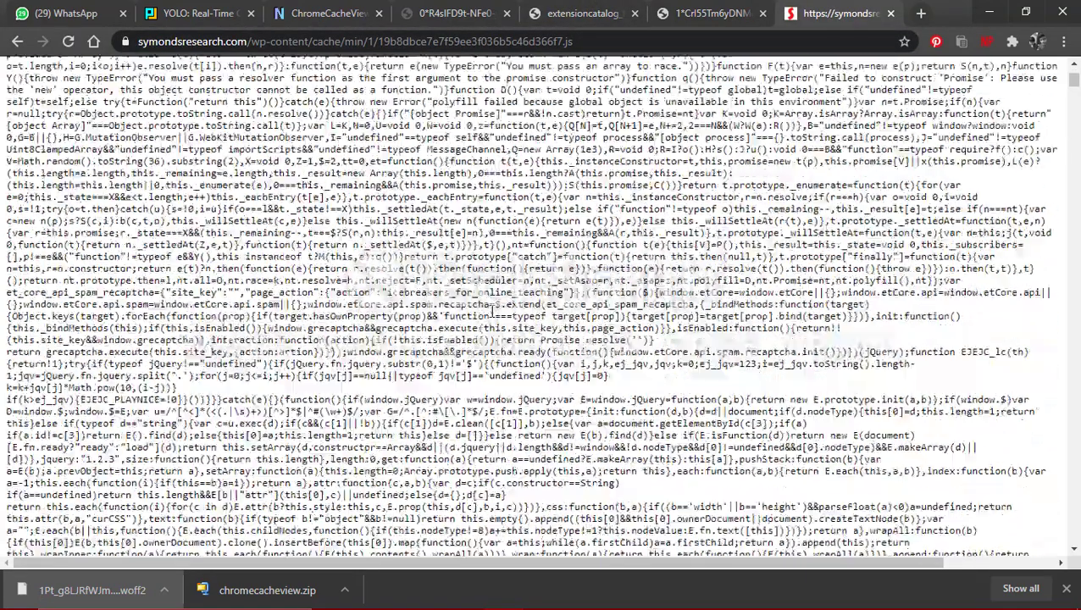
{"action": "scroll", "coordinate": [492, 316], "scroll_direction": "down", "scroll_amount": 20}
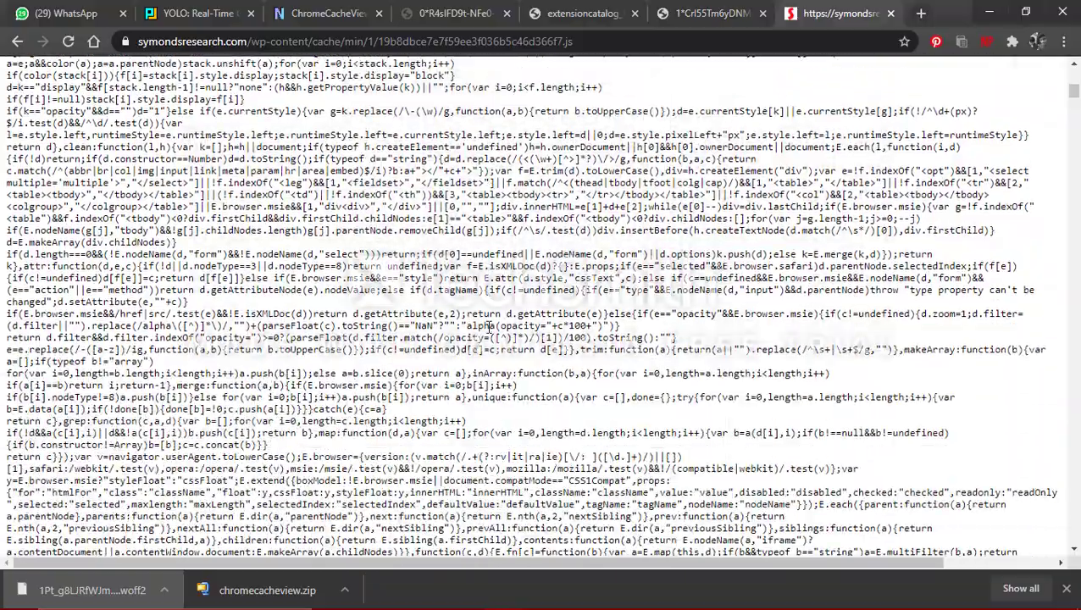
{"action": "scroll", "coordinate": [492, 326], "scroll_direction": "down", "scroll_amount": 20}
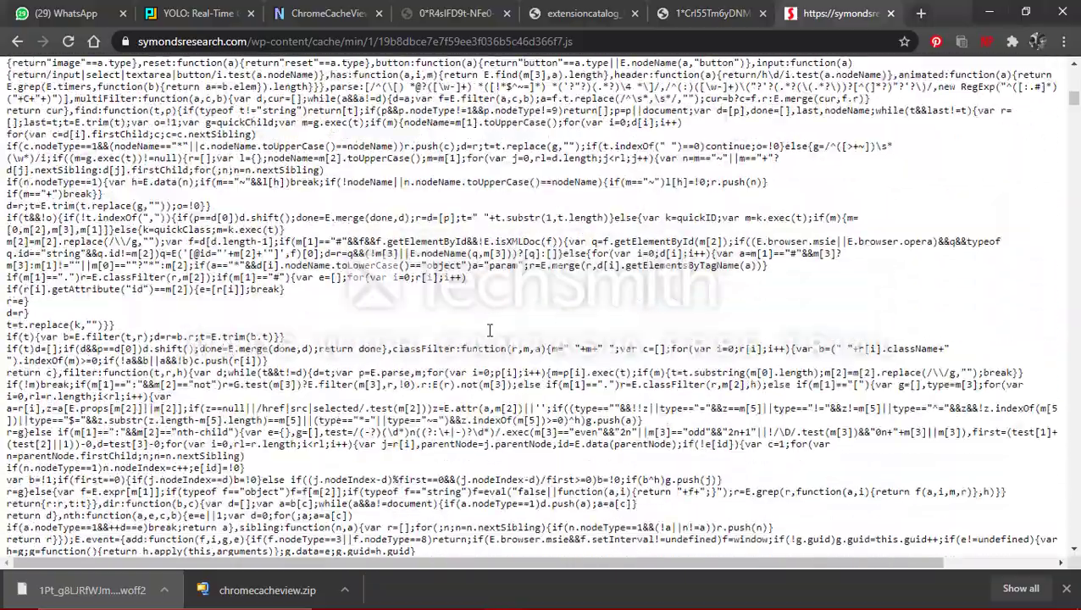
{"action": "scroll", "coordinate": [490, 330], "scroll_direction": "down", "scroll_amount": 8}
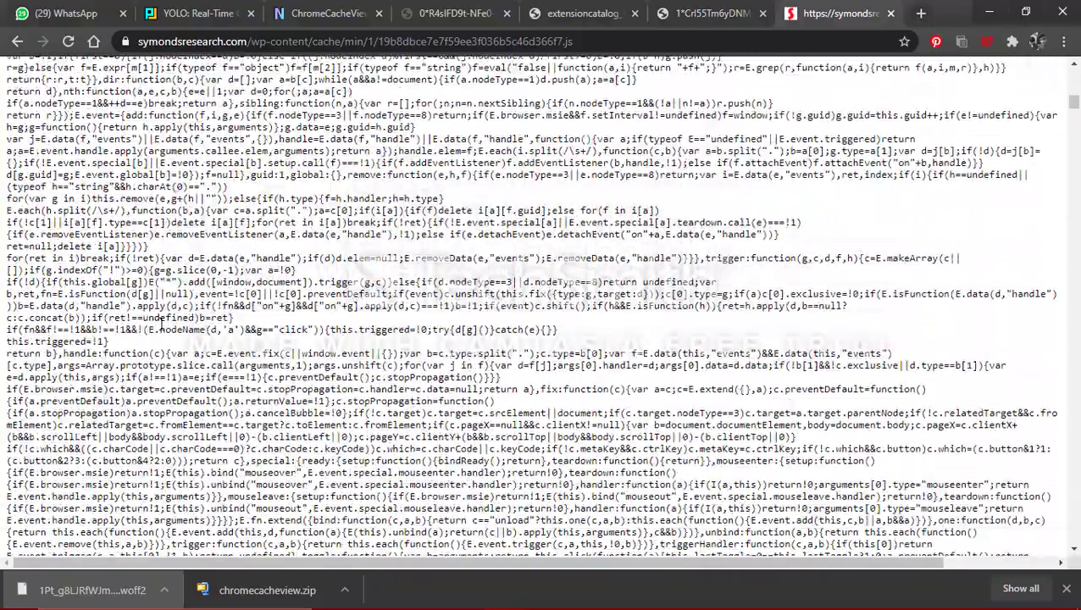
{"action": "scroll", "coordinate": [437, 305], "scroll_direction": "down", "scroll_amount": 20}
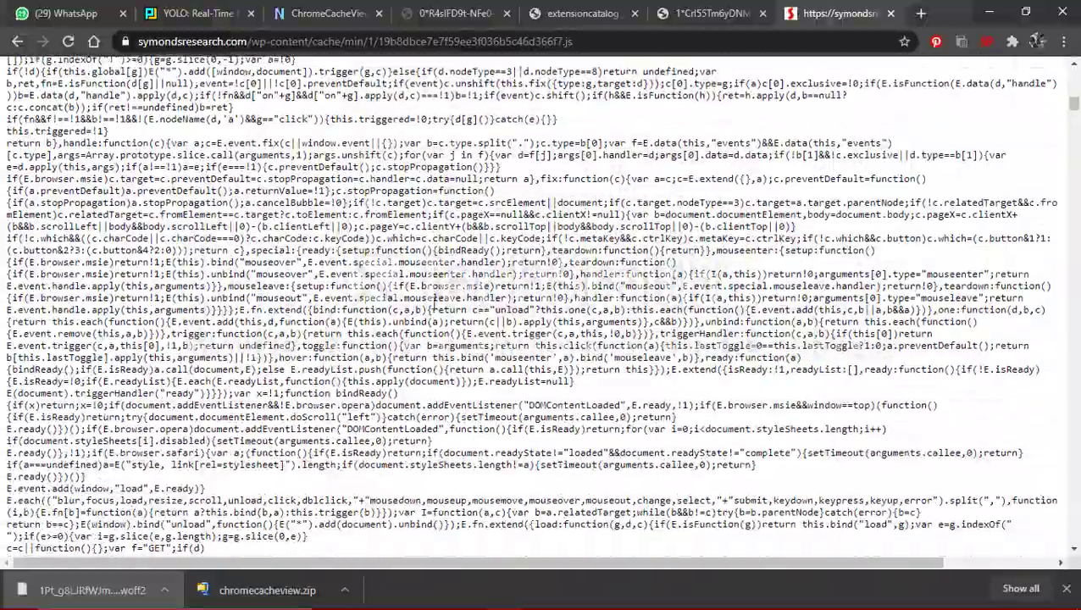
{"action": "scroll", "coordinate": [437, 315], "scroll_direction": "up", "scroll_amount": 20}
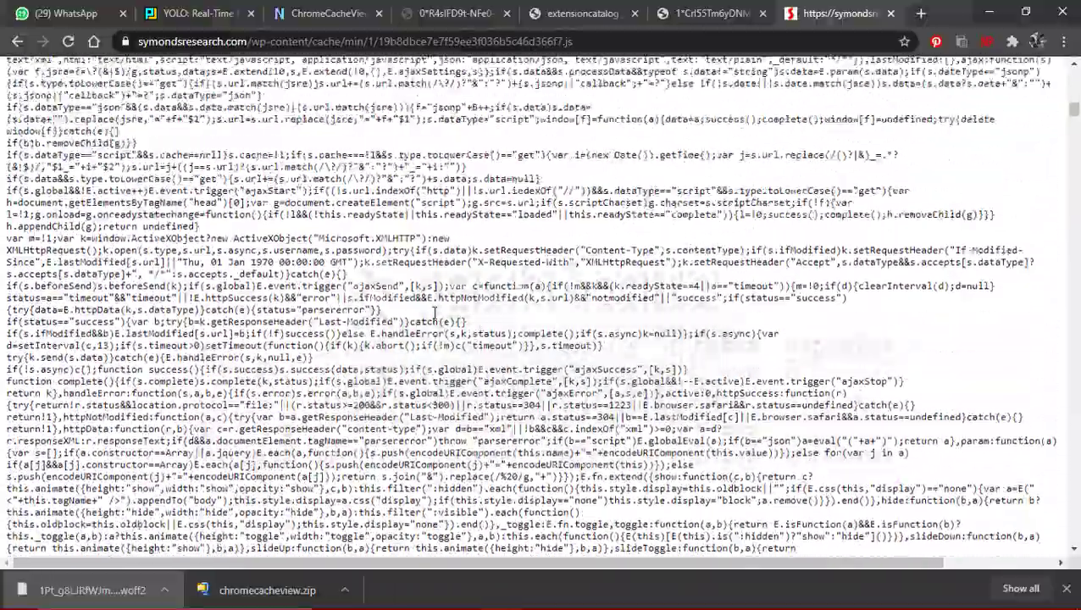
{"action": "scroll", "coordinate": [435, 313], "scroll_direction": "up", "scroll_amount": 10}
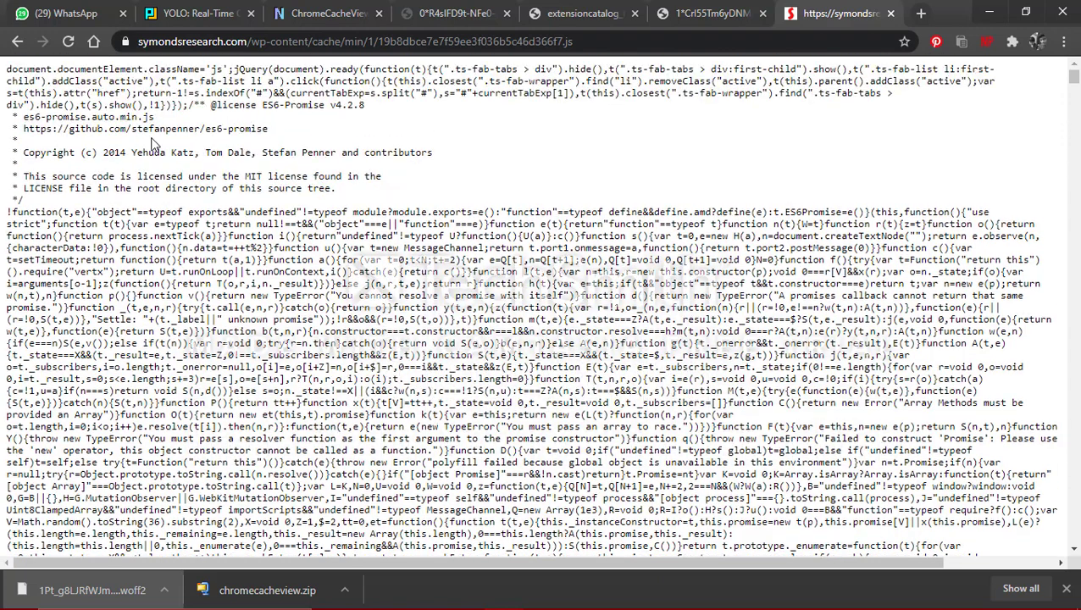
{"action": "left_click_drag", "start_coordinate": [240, 149], "coordinate": [273, 135]}
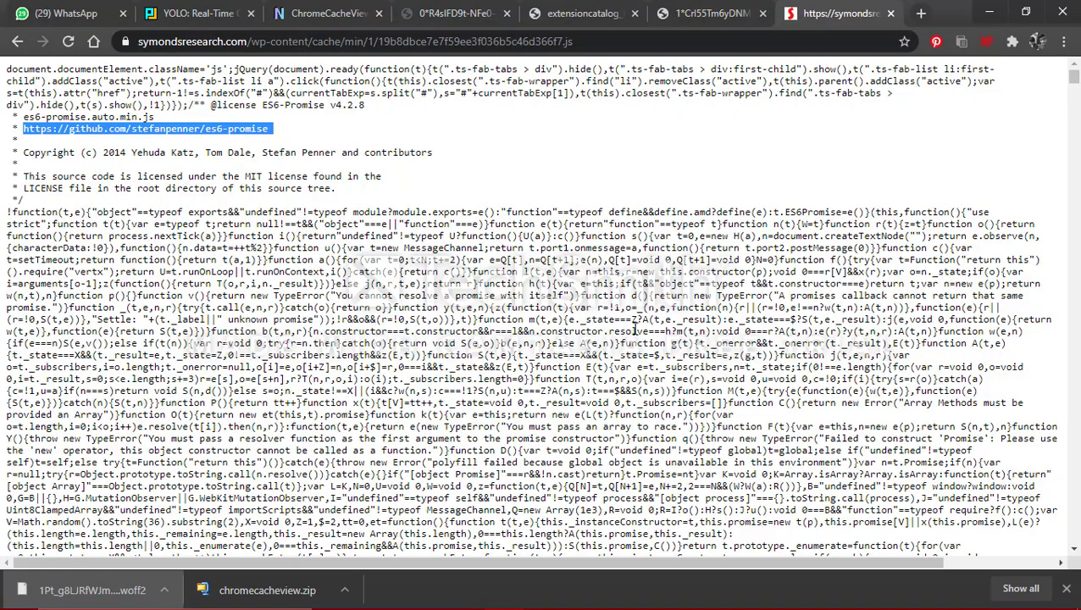
{"action": "scroll", "coordinate": [293, 174], "scroll_direction": "down", "scroll_amount": 5}
{"action": "scroll", "coordinate": [292, 173], "scroll_direction": "up", "scroll_amount": 5}
{"action": "left_click", "coordinate": [106, 135]}
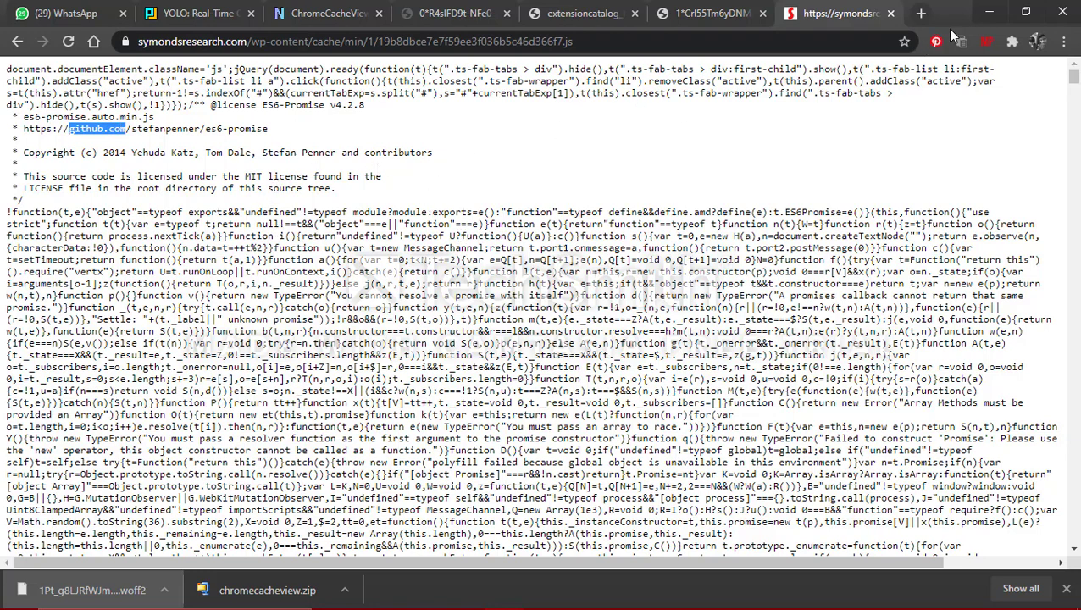
Review the ChromeCacheView page on nirsoft.net up to its beginning and go back to NirSoft's web browser tools list.
{"action": "left_click", "coordinate": [360, 13]}
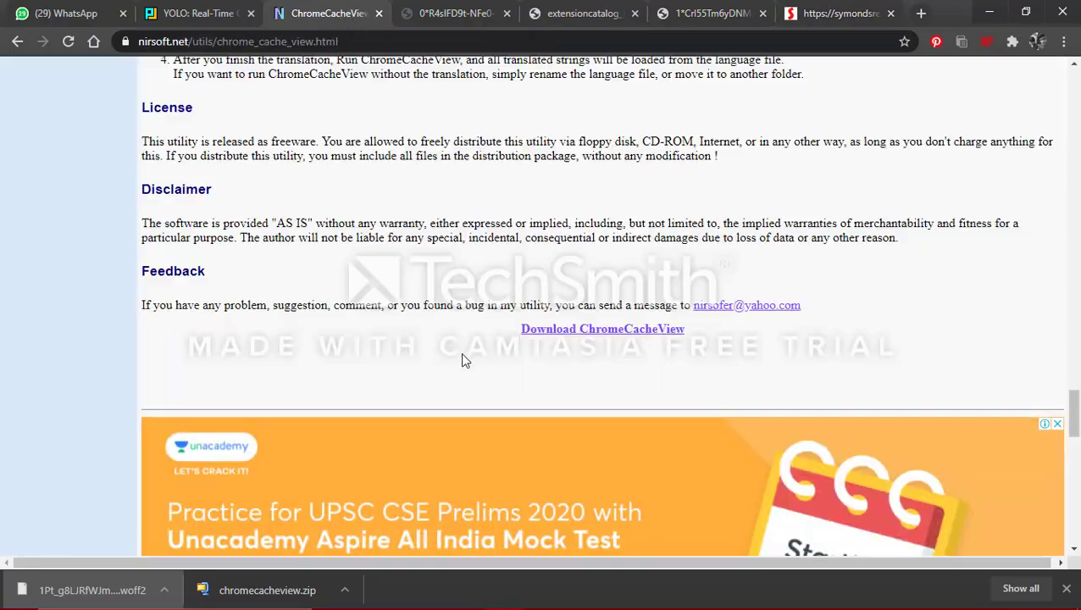
{"action": "scroll", "coordinate": [464, 360], "scroll_direction": "up", "scroll_amount": 15}
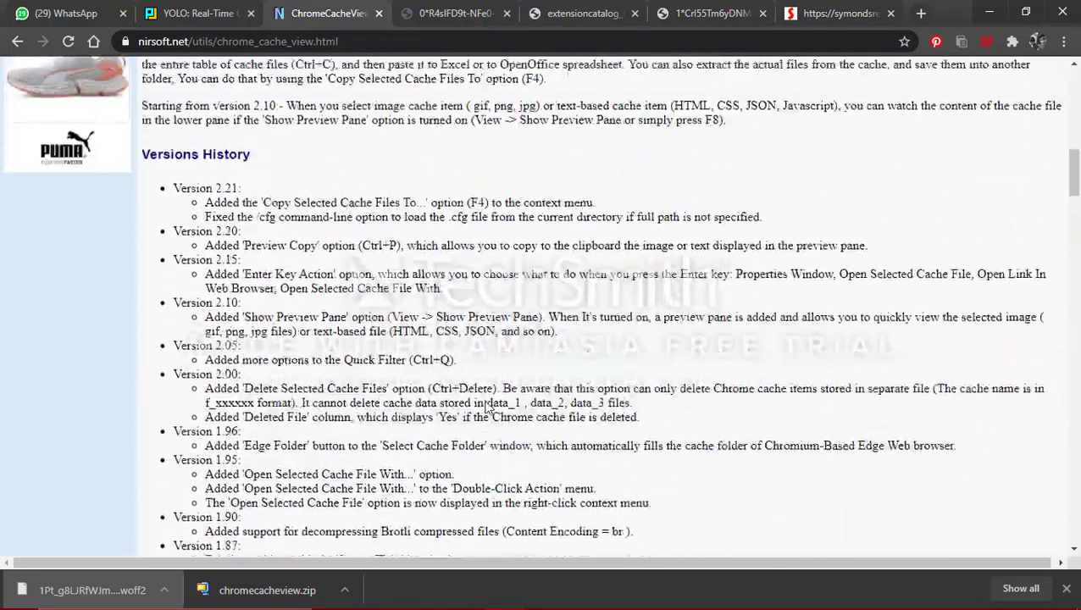
{"action": "scroll", "coordinate": [489, 409], "scroll_direction": "up", "scroll_amount": 10}
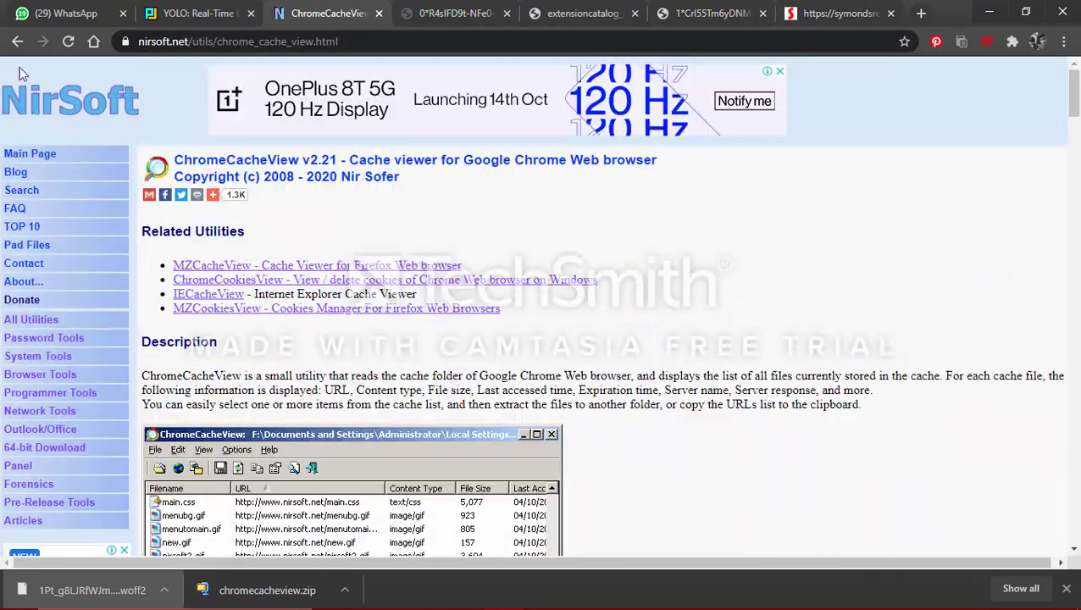
{"action": "left_click", "coordinate": [18, 41]}
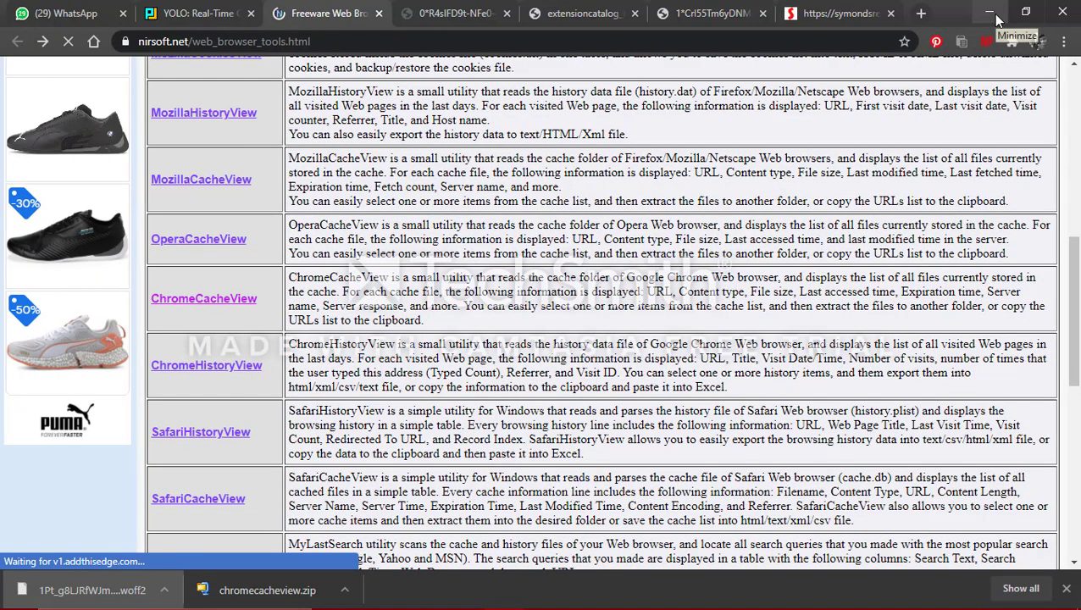
Clear the desktop by minimizing Chrome and File Explorer and dismissing the open Notepad windows, including TEST 7.txt and TEST 3.txt.
{"action": "left_click", "coordinate": [998, 18]}
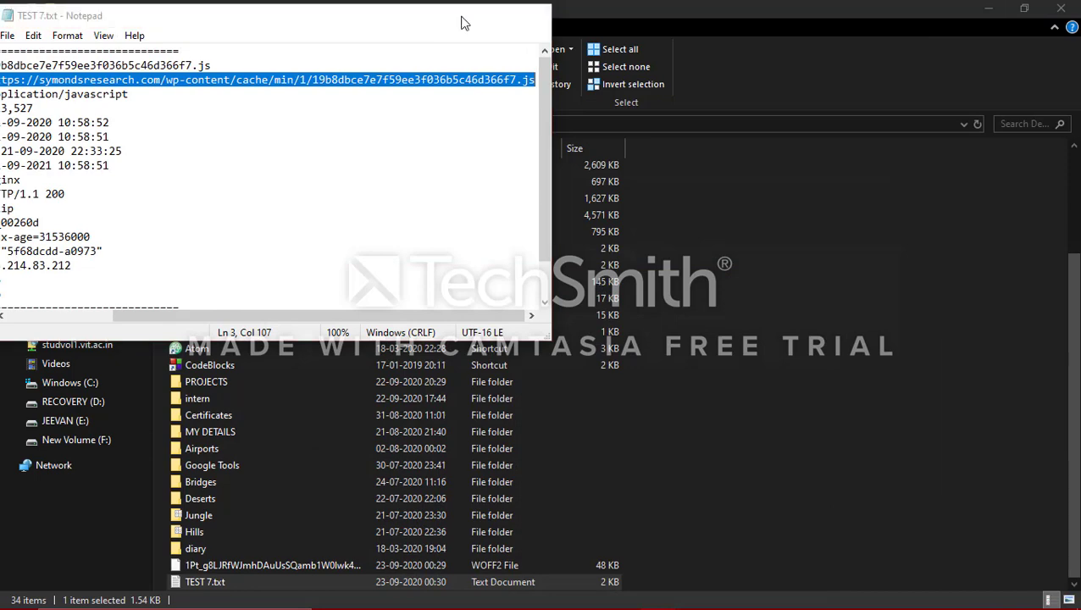
{"action": "left_click", "coordinate": [450, 14]}
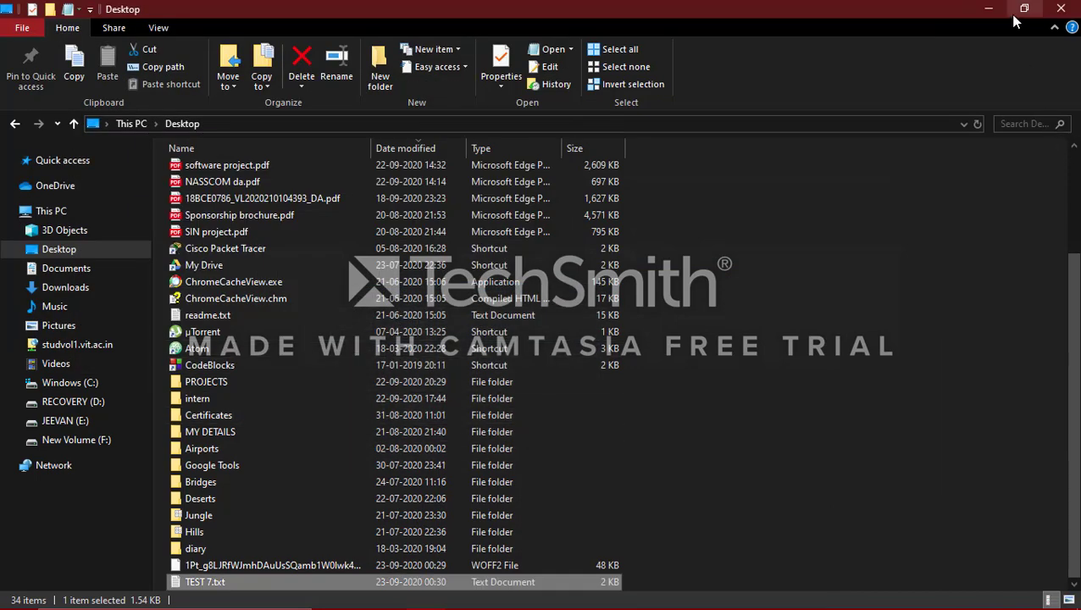
{"action": "left_click", "coordinate": [988, 8]}
{"action": "left_click", "coordinate": [765, 110]}
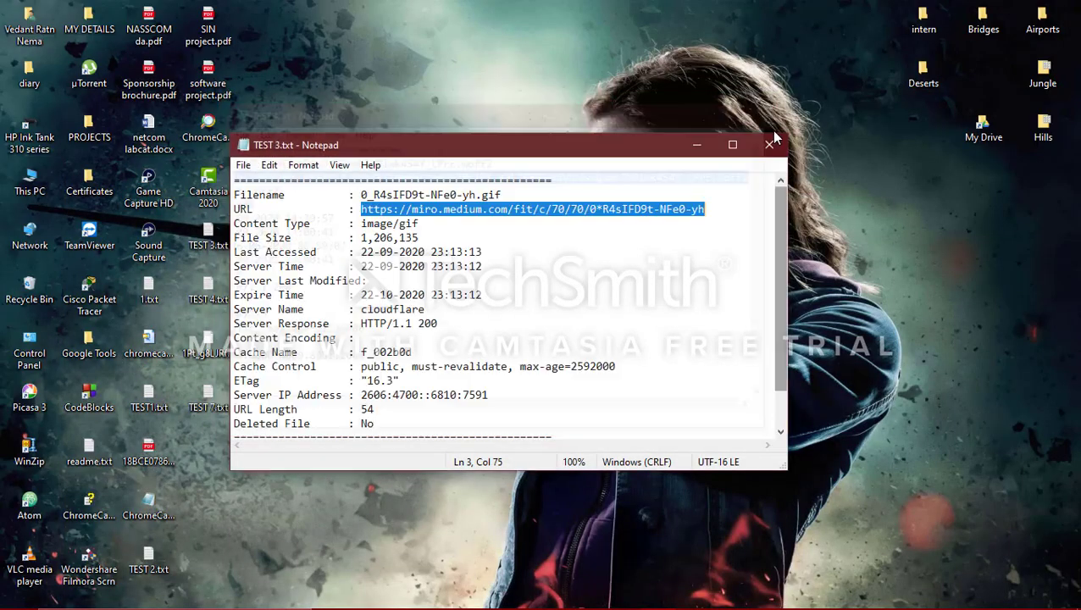
{"action": "left_click", "coordinate": [774, 143]}
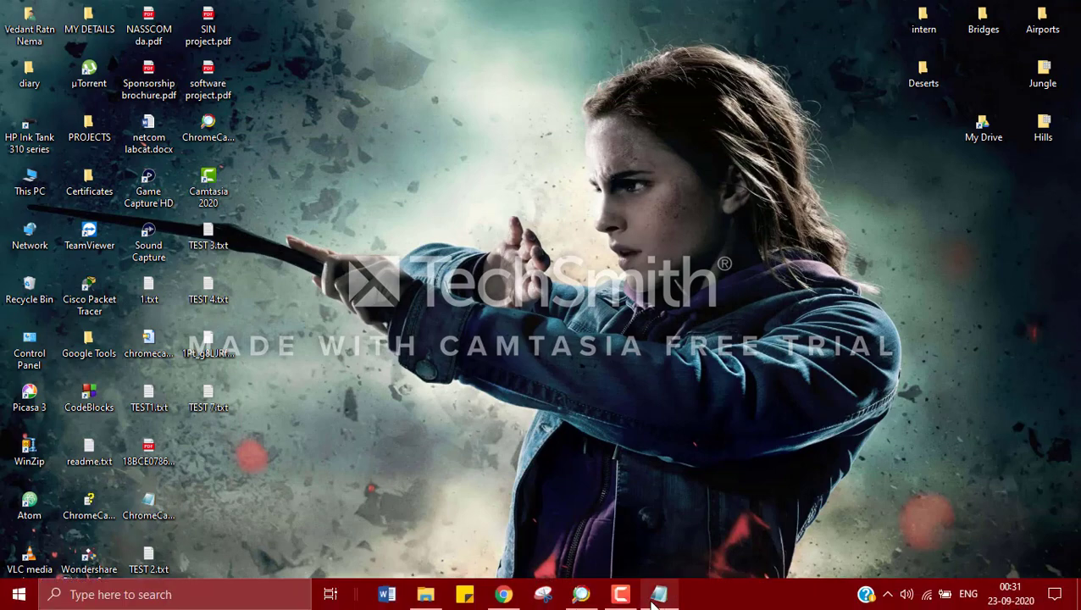
{"action": "left_click", "coordinate": [620, 595]}
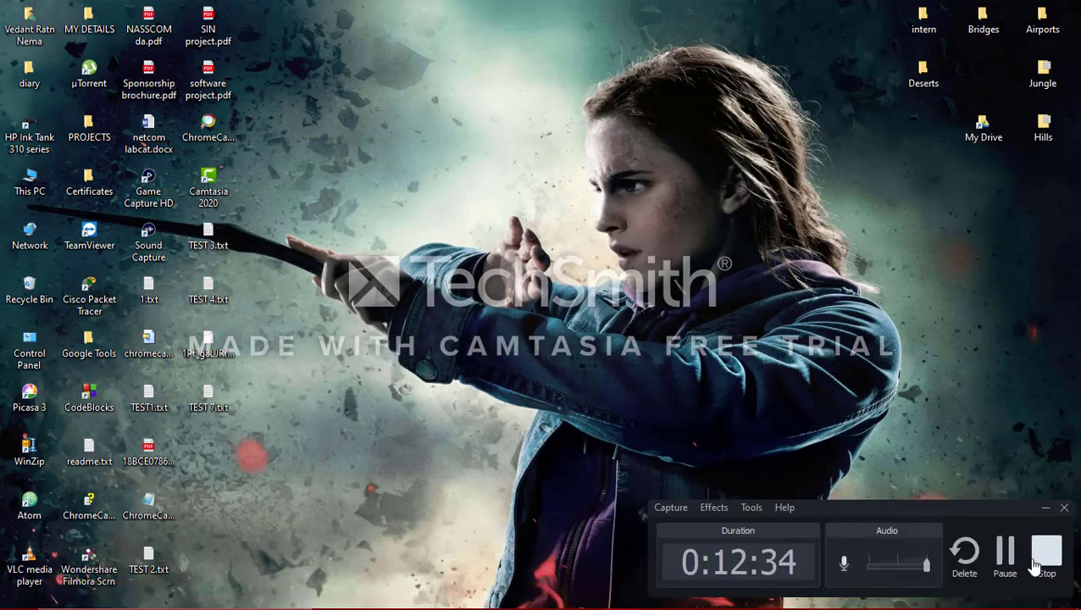